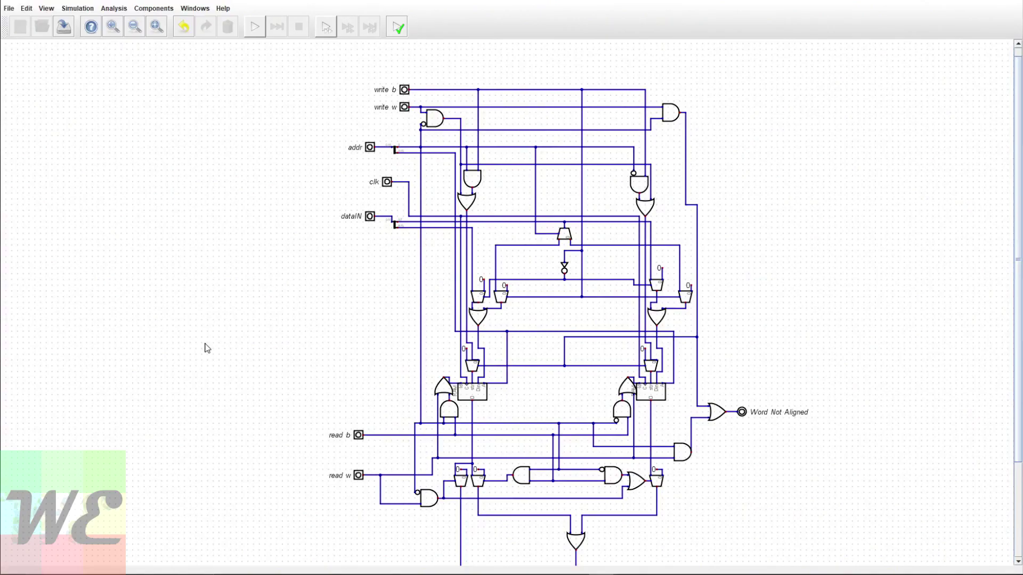
# - Examine the memory circuit from its write, addr, clk and dataIN inputs down to the dataOUT and Word Not Aligned outputs
pyautogui.keyDown('ctrl'); pyautogui.scroll(1, 215, 366); pyautogui.keyUp('ctrl')
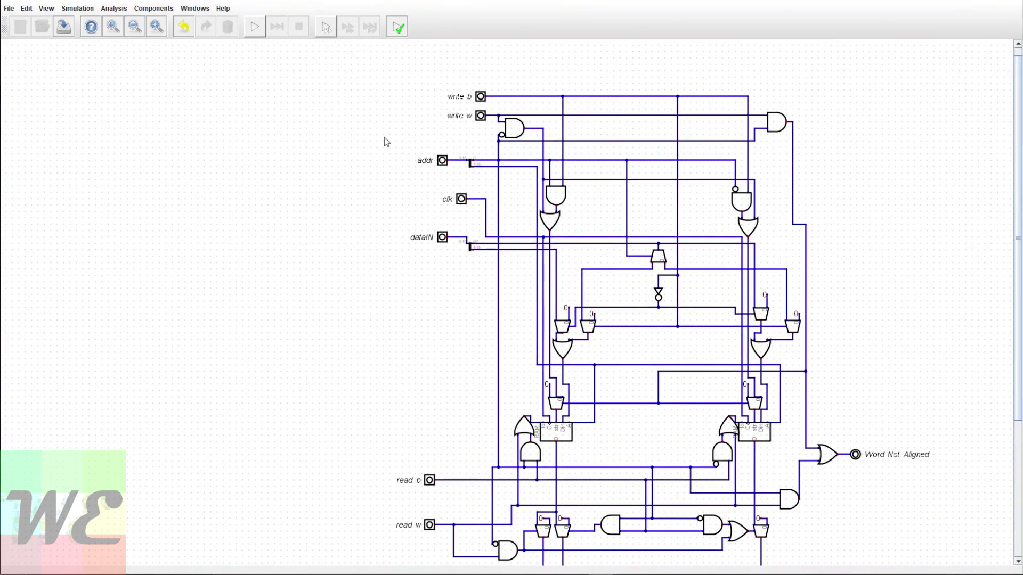
pyautogui.moveTo(347, 43); pyautogui.dragTo(473, 566)
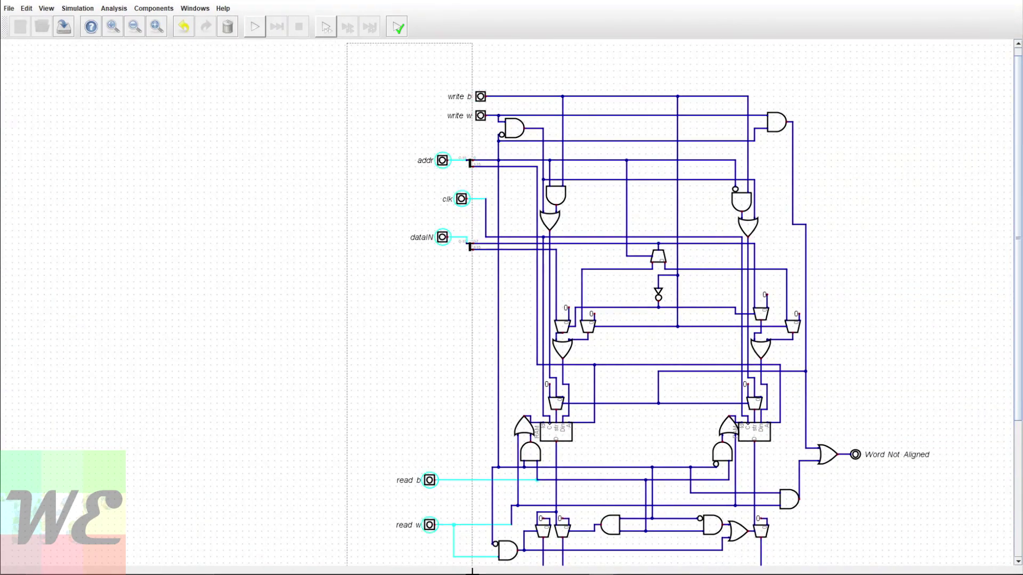
pyautogui.click(400, 421)
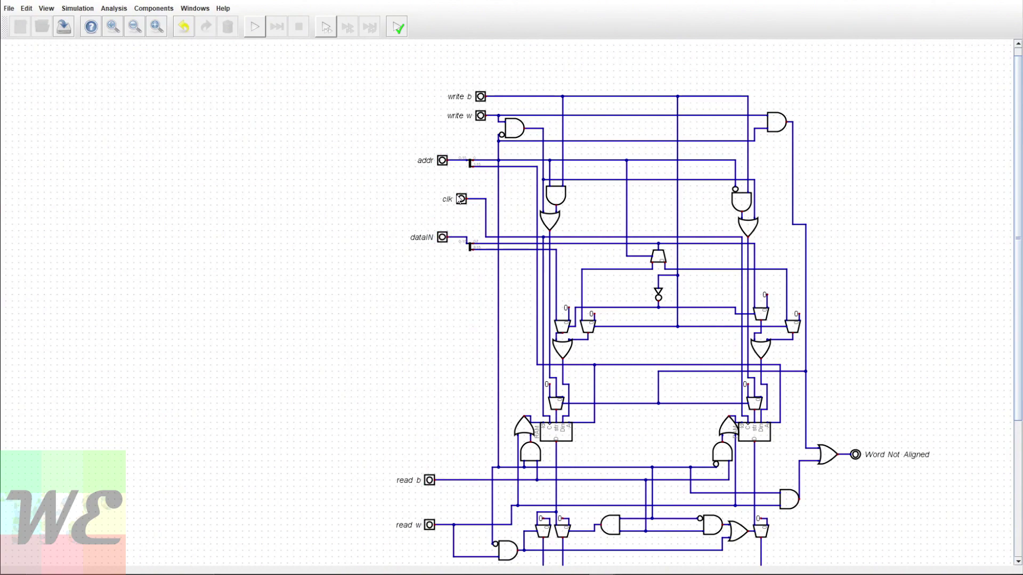
pyautogui.moveTo(459, 193); pyautogui.dragTo(406, 319)
pyautogui.scroll(-5, 413, 355)
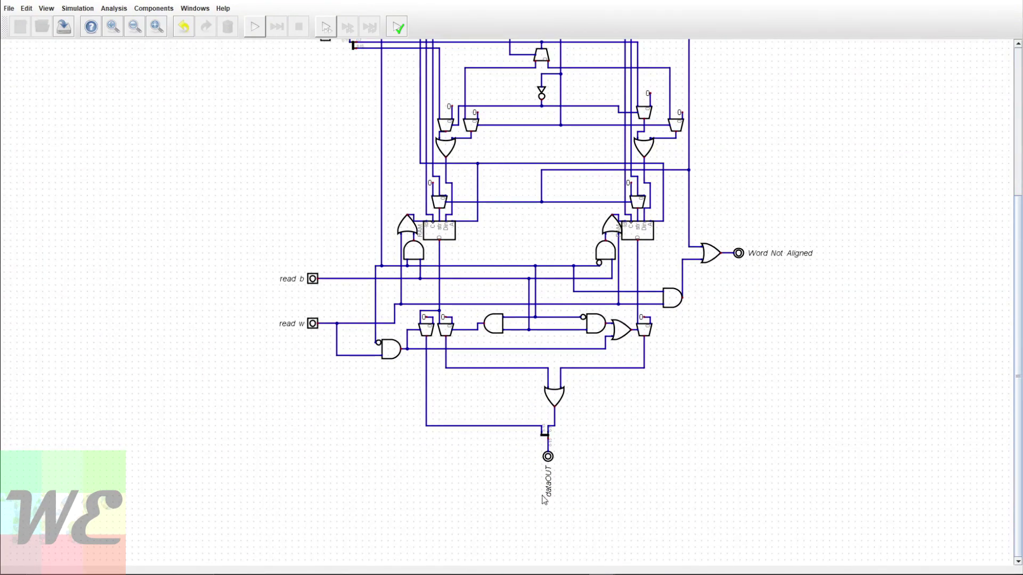
pyautogui.scroll(3, 778, 165)
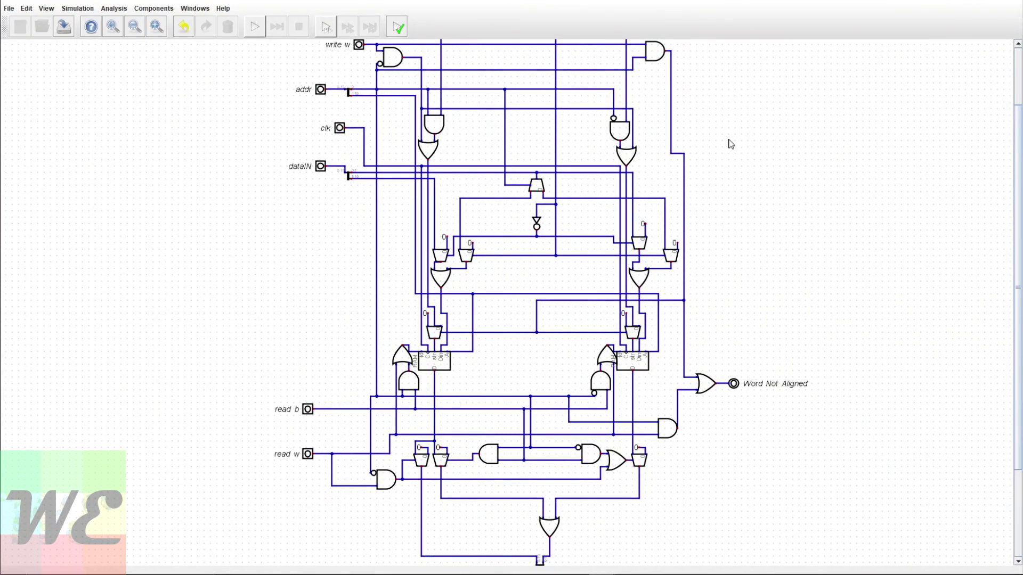
pyautogui.scroll(3, 877, 300)
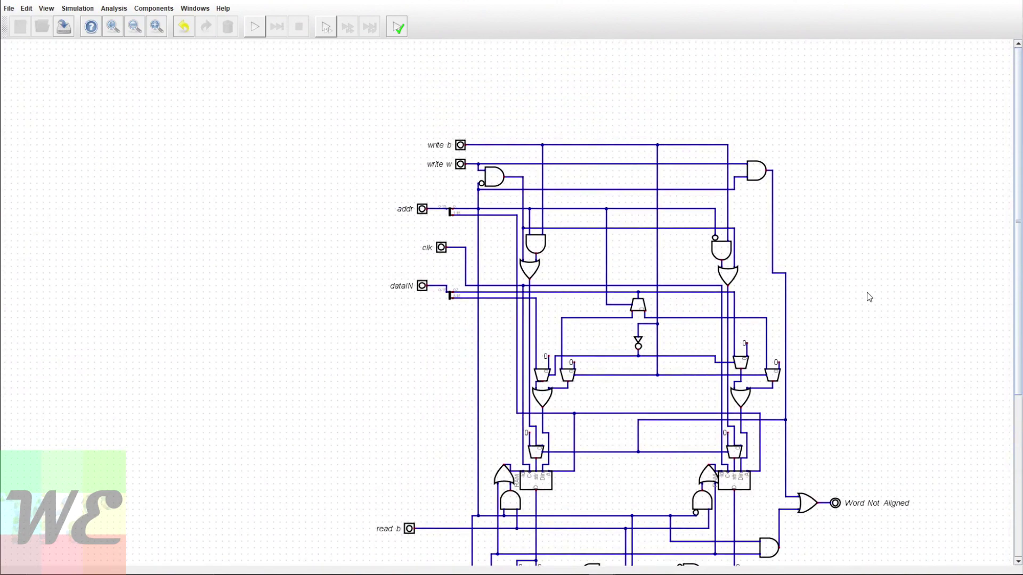
pyautogui.scroll(-1, 842, 288)
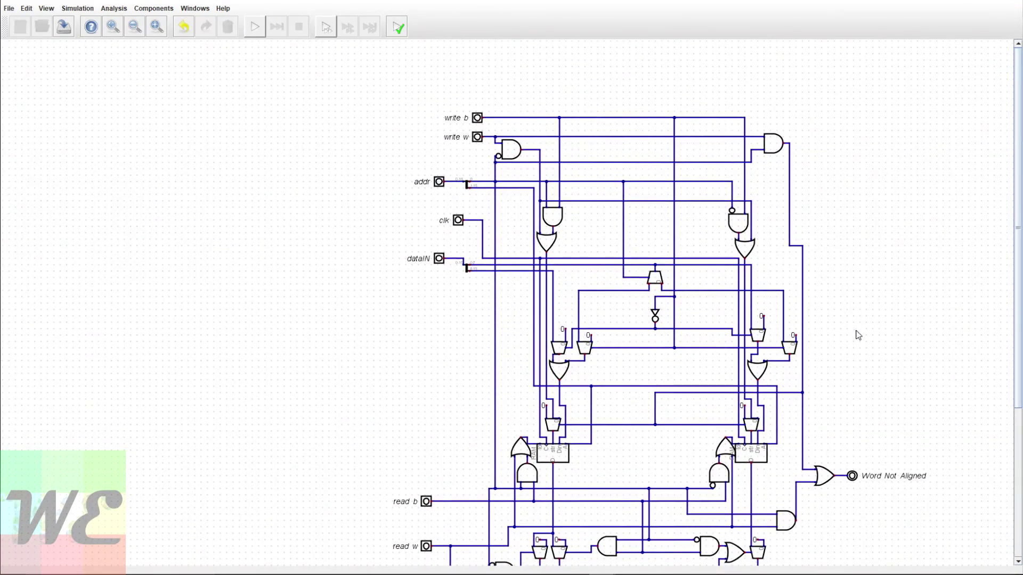
pyautogui.scroll(-3, 879, 288)
pyautogui.scroll(1, 855, 309)
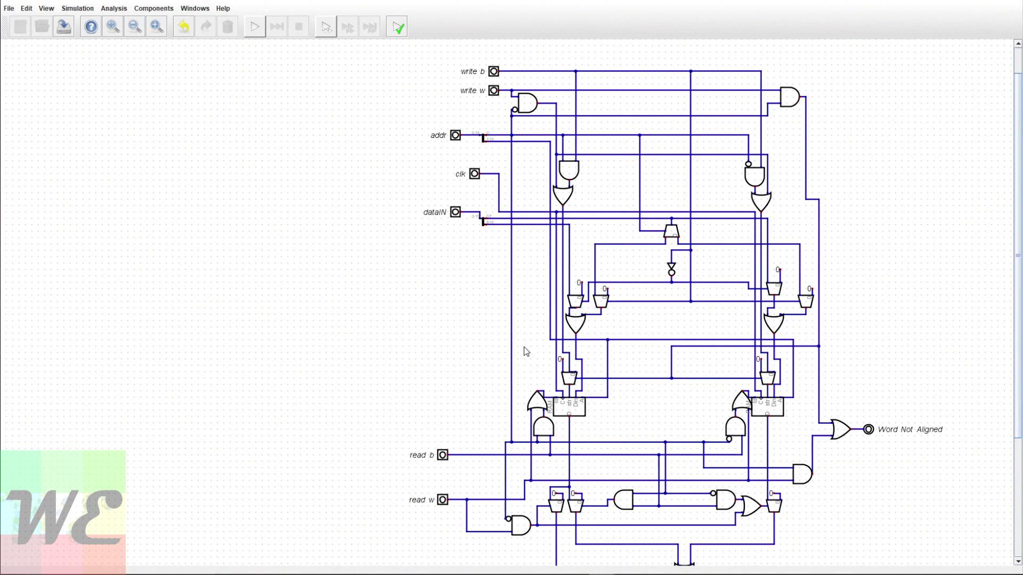
# - Check the data bits setting of the addr input and close its properties without changes
pyautogui.rightClick(455, 135)
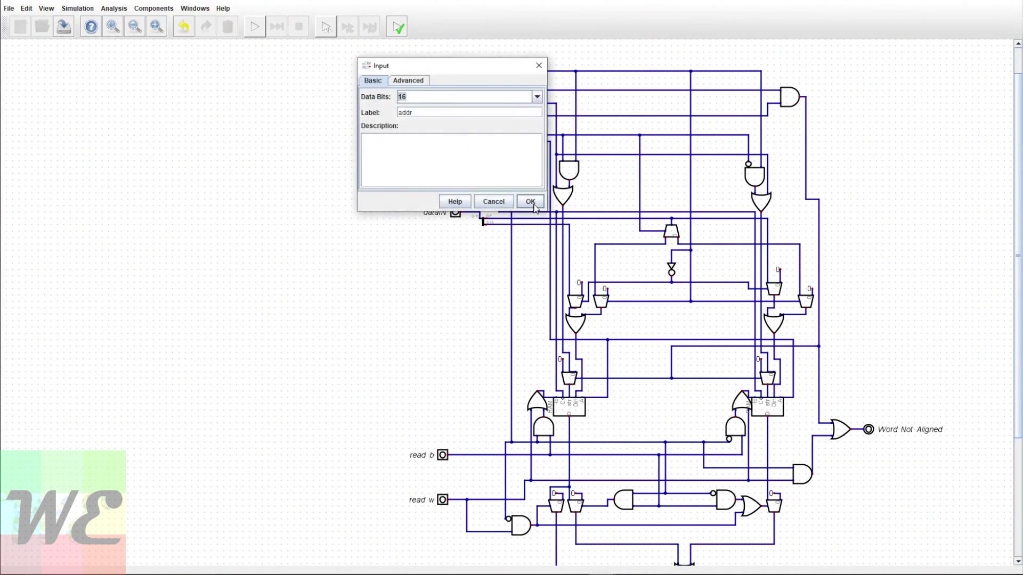
pyautogui.click(539, 66)
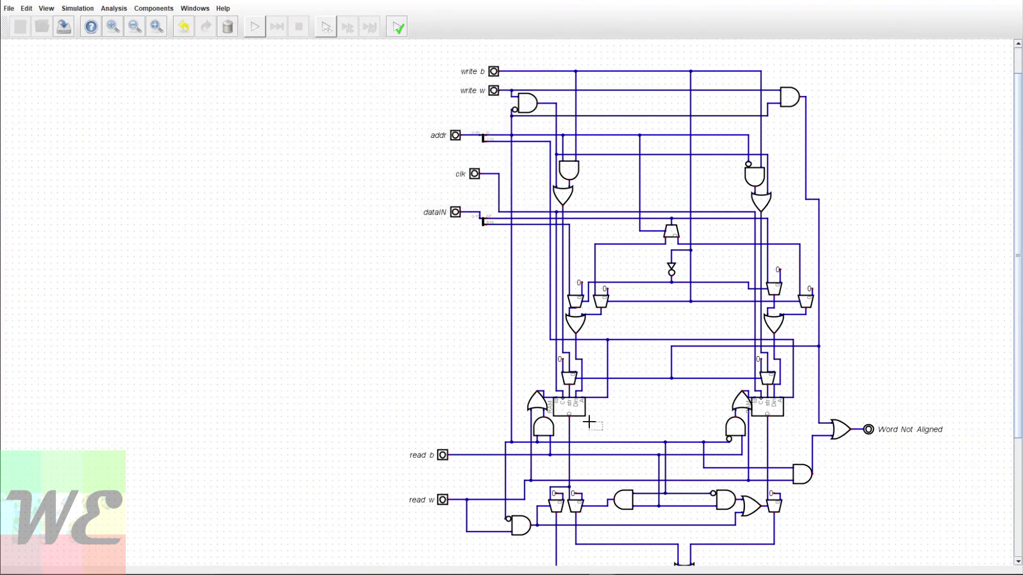
pyautogui.click(610, 420)
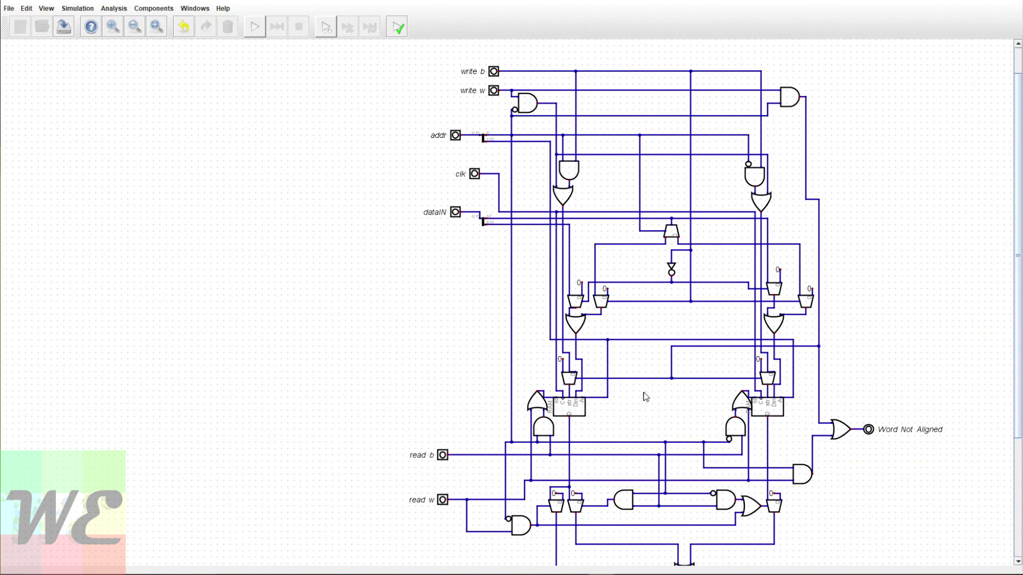
# - Start the circuit simulation and switch the write w input on
pyautogui.click(254, 27)
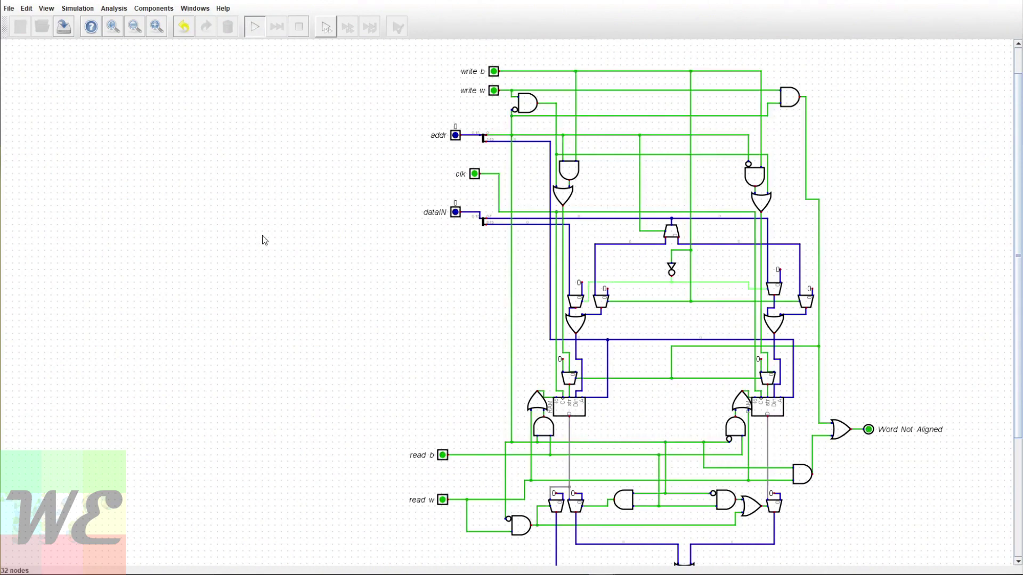
pyautogui.scroll(1, 427, 123)
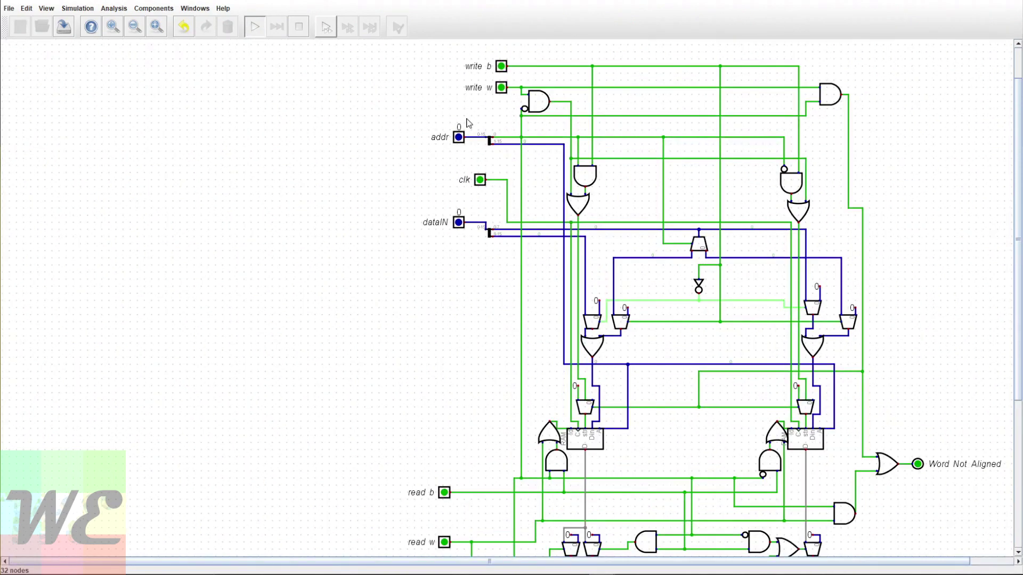
pyautogui.click(501, 88)
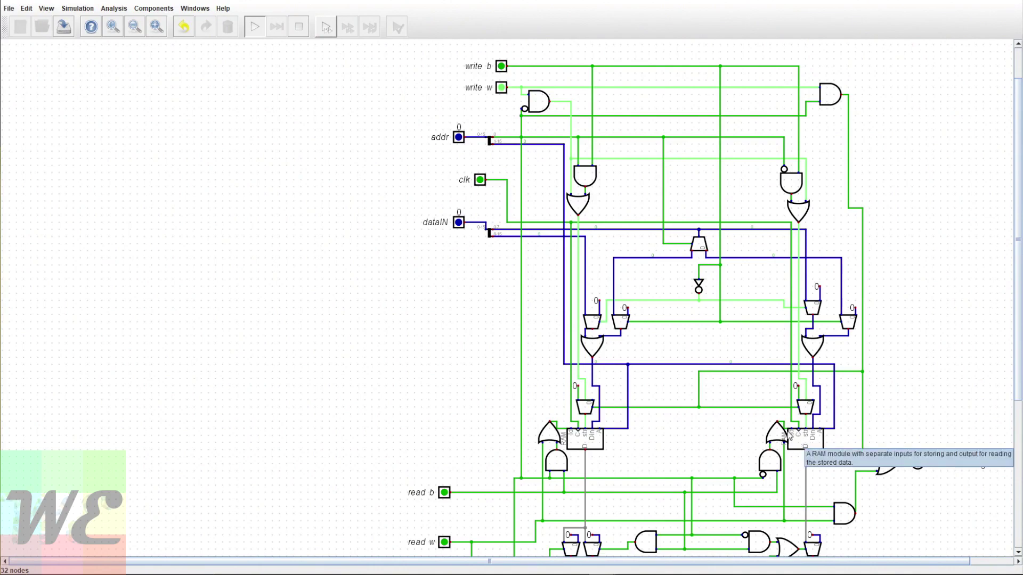
# - Set the addr input to 0x4
pyautogui.click(458, 138)
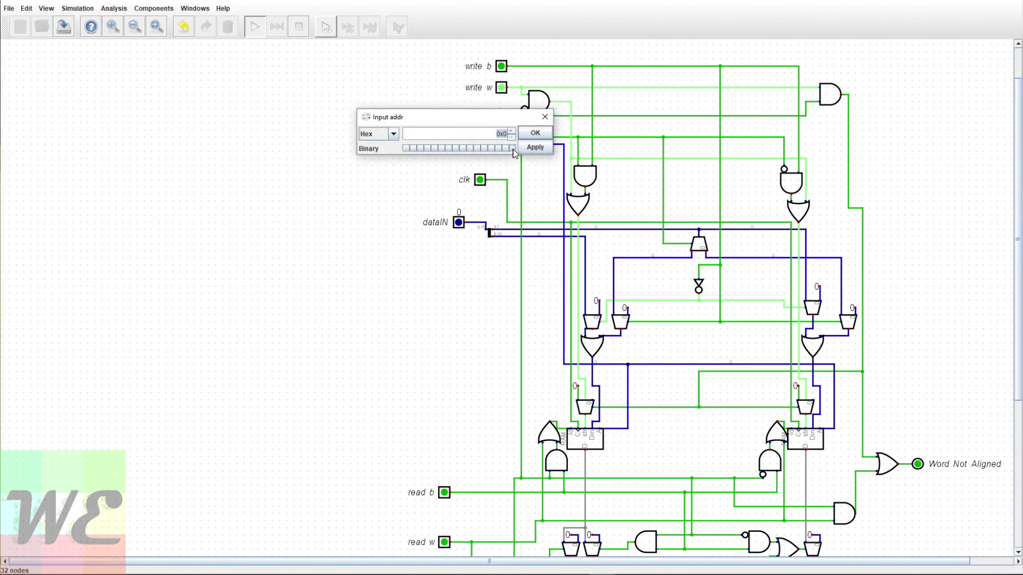
pyautogui.click(545, 117)
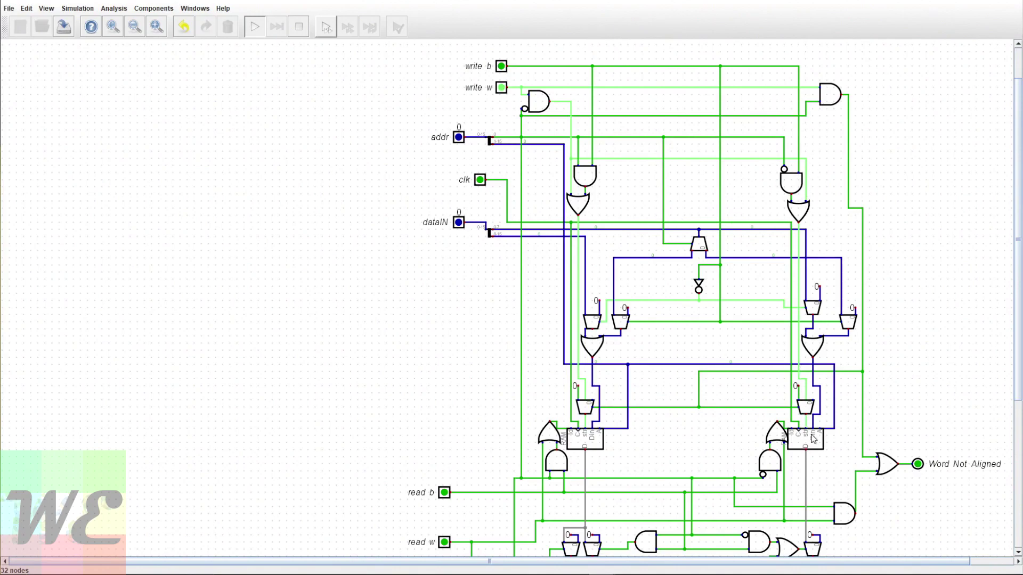
pyautogui.click(459, 137)
pyautogui.click(505, 150)
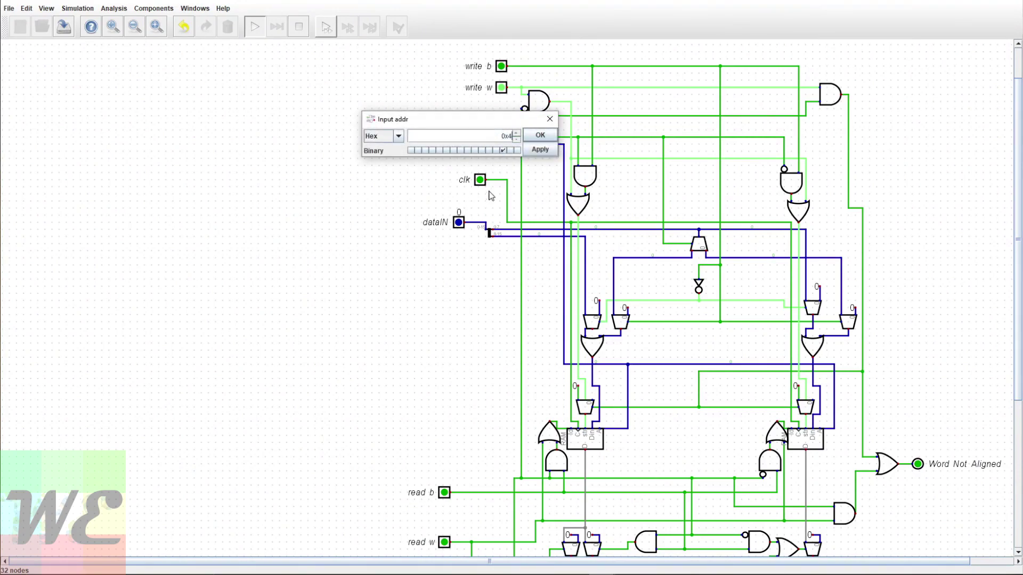
pyautogui.click(540, 135)
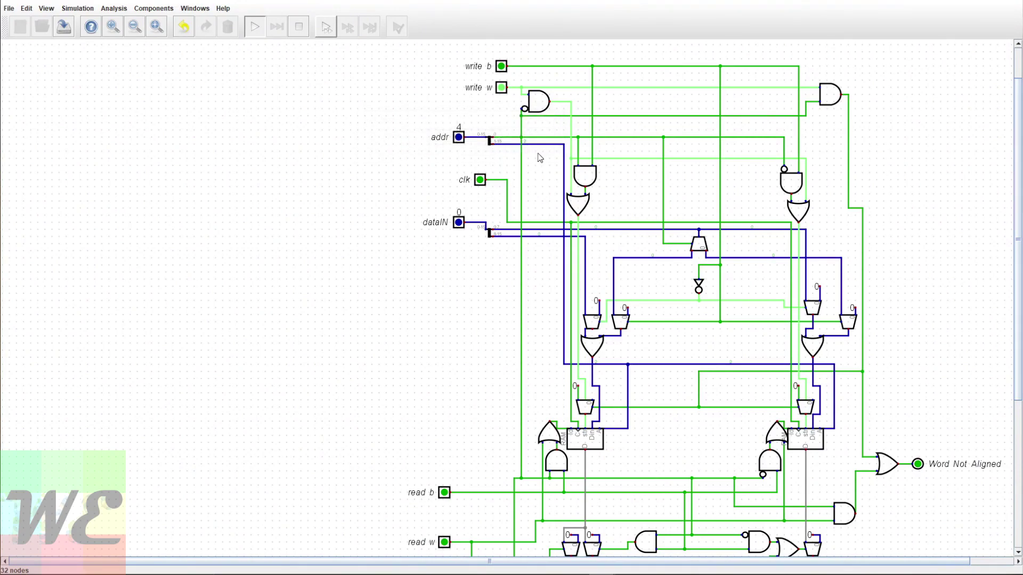
# - Inspect the addr input's binary bits and trace the address line from its splitter to both RAM modules
pyautogui.click(459, 138)
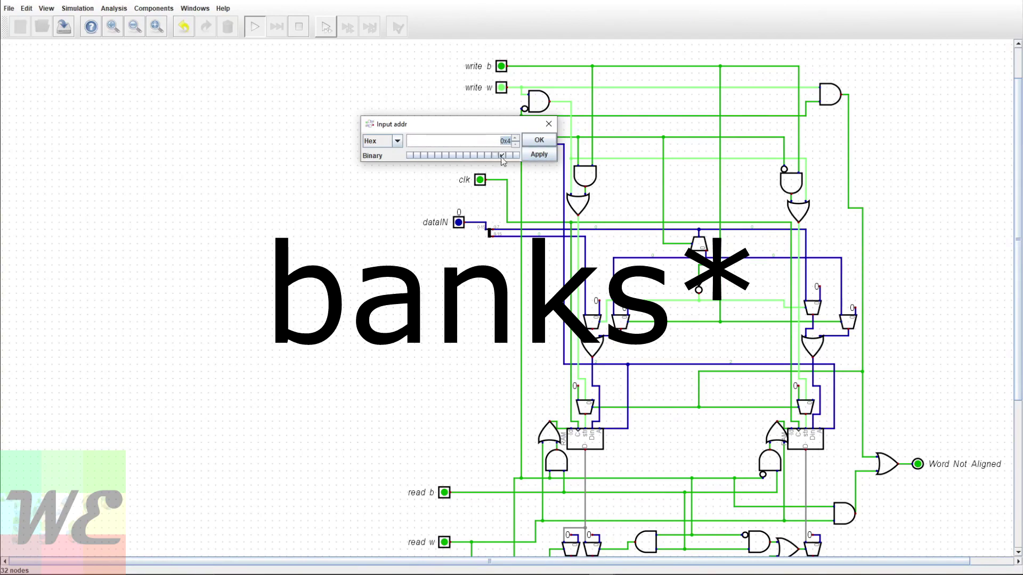
pyautogui.click(549, 124)
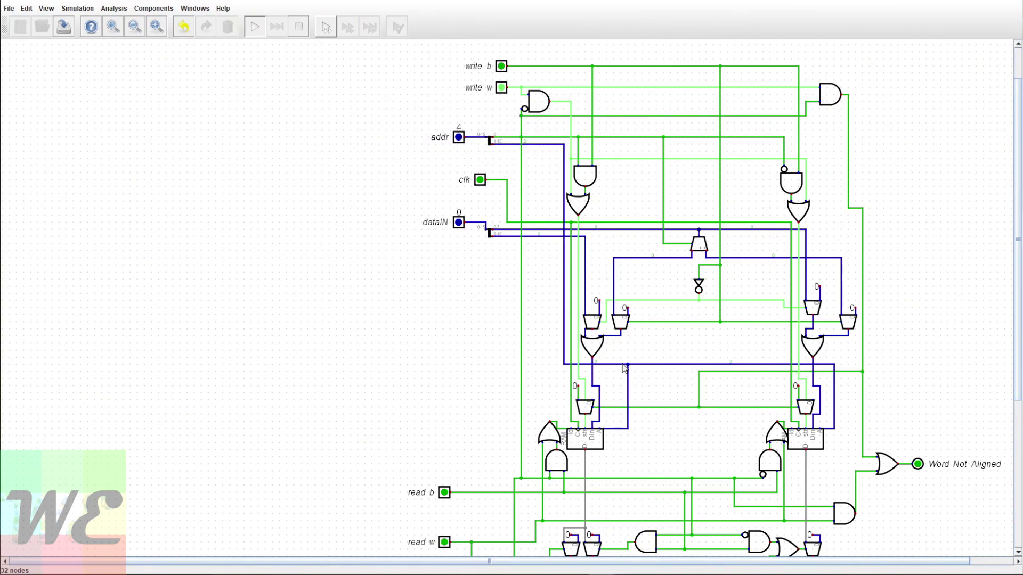
pyautogui.scroll(10, 602, 368)
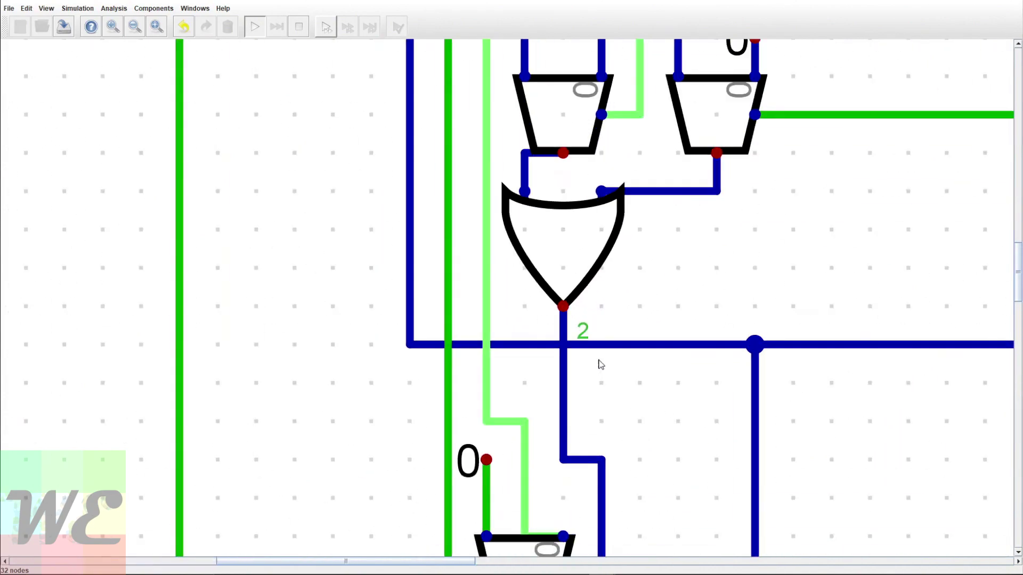
pyautogui.scroll(-6, 573, 326)
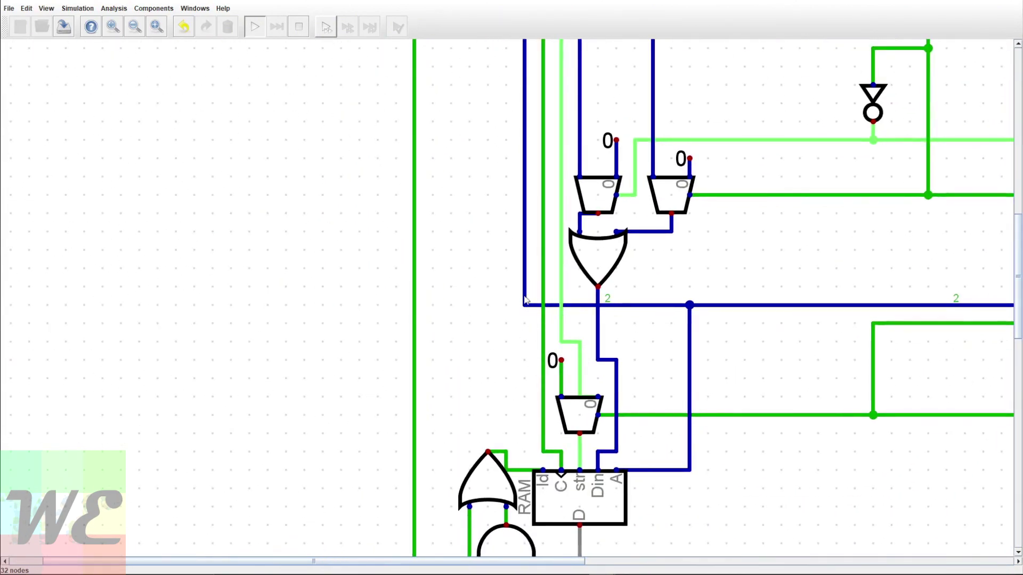
pyautogui.scroll(-2, 833, 258)
pyautogui.scroll(-1, 762, 295)
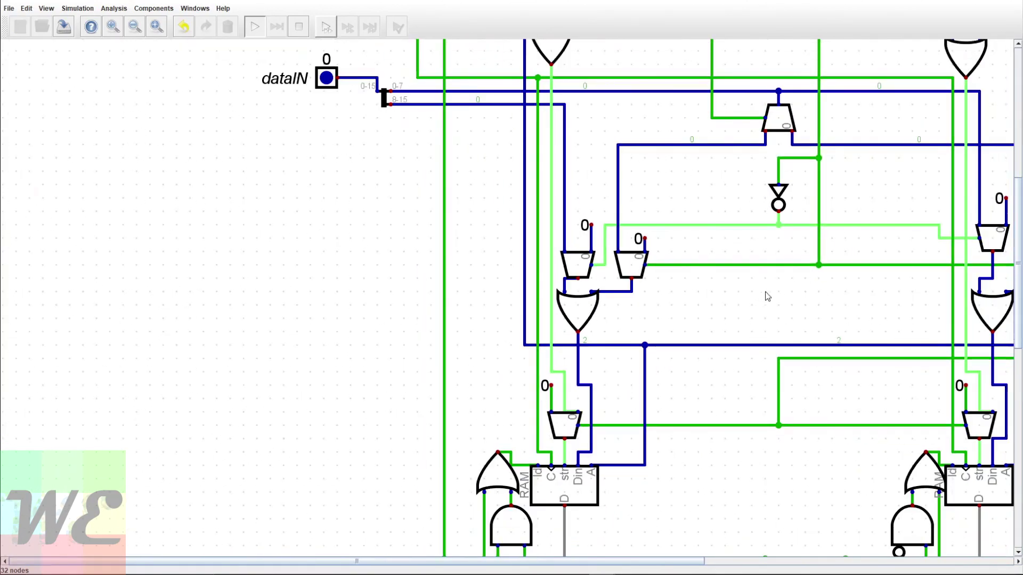
pyautogui.scroll(-1, 811, 315)
pyautogui.scroll(1, 823, 311)
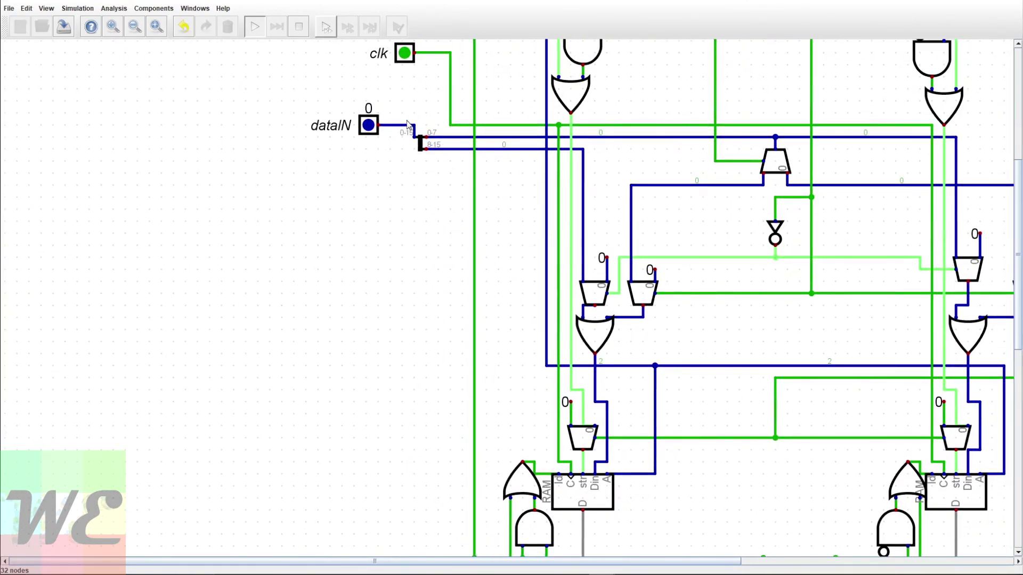
pyautogui.scroll(-1, 759, 336)
pyautogui.scroll(2, 463, 134)
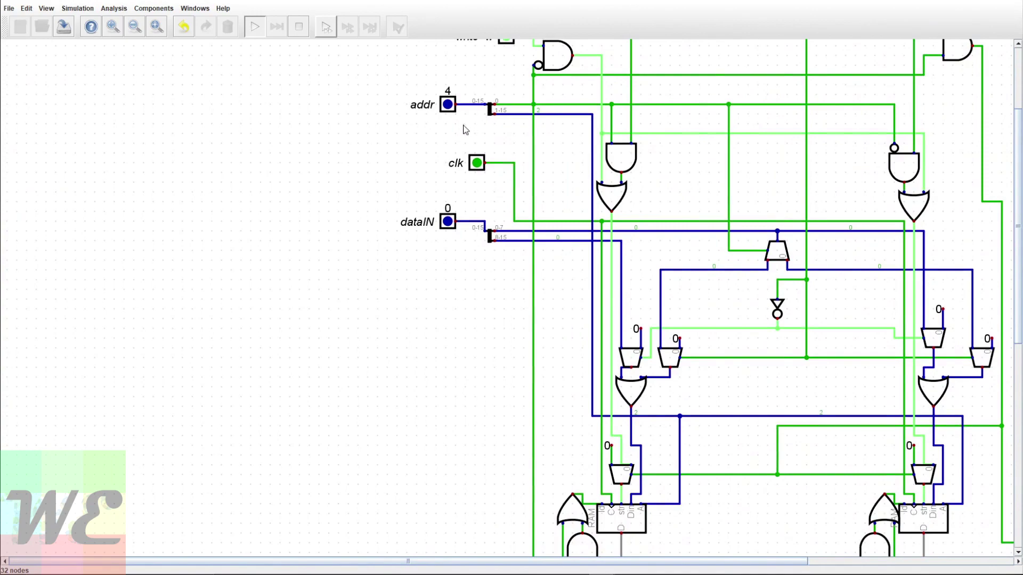
pyautogui.hscroll(3, 687, 146)
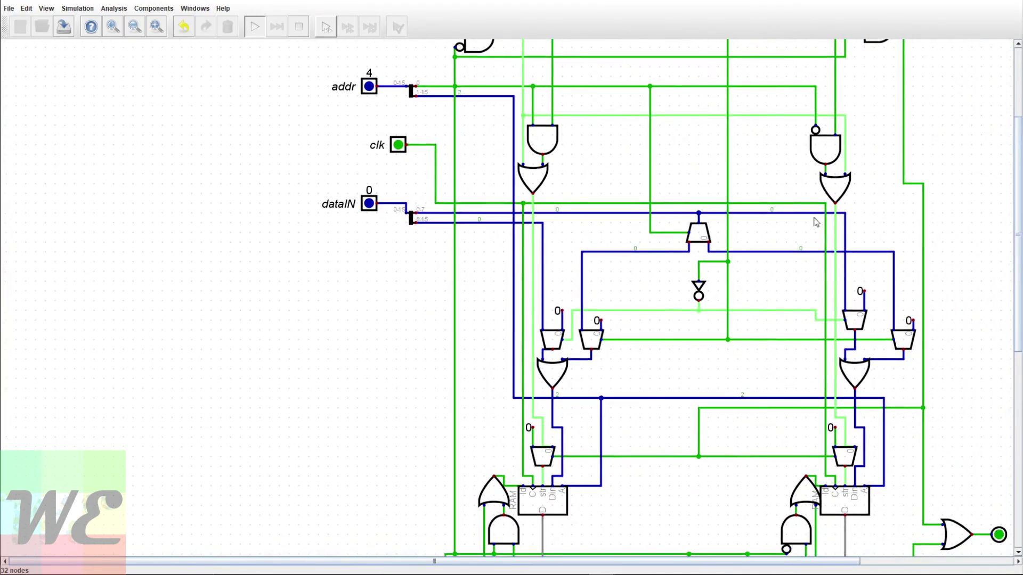
pyautogui.scroll(-3, 736, 430)
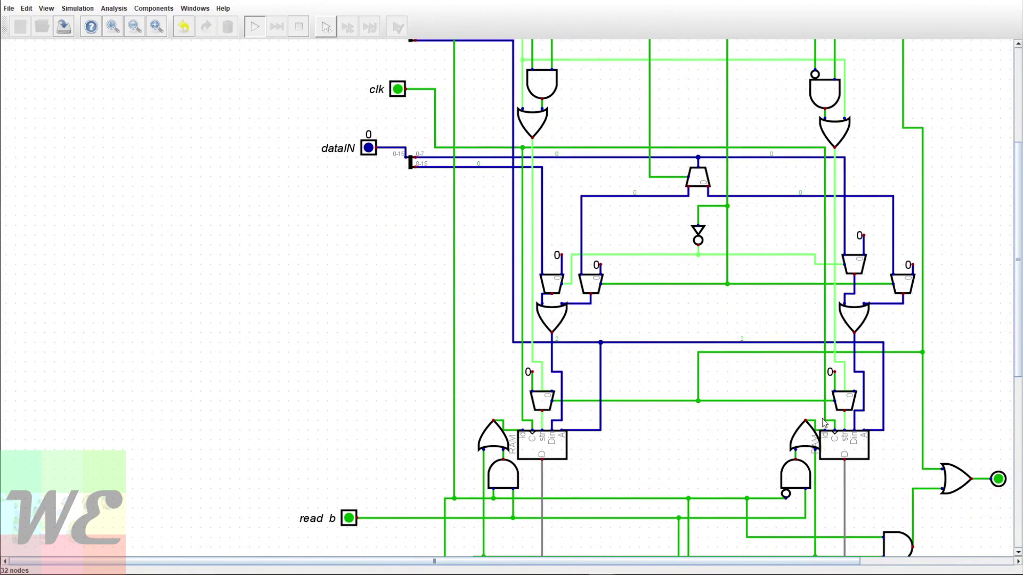
pyautogui.hscroll(-2, 680, 435)
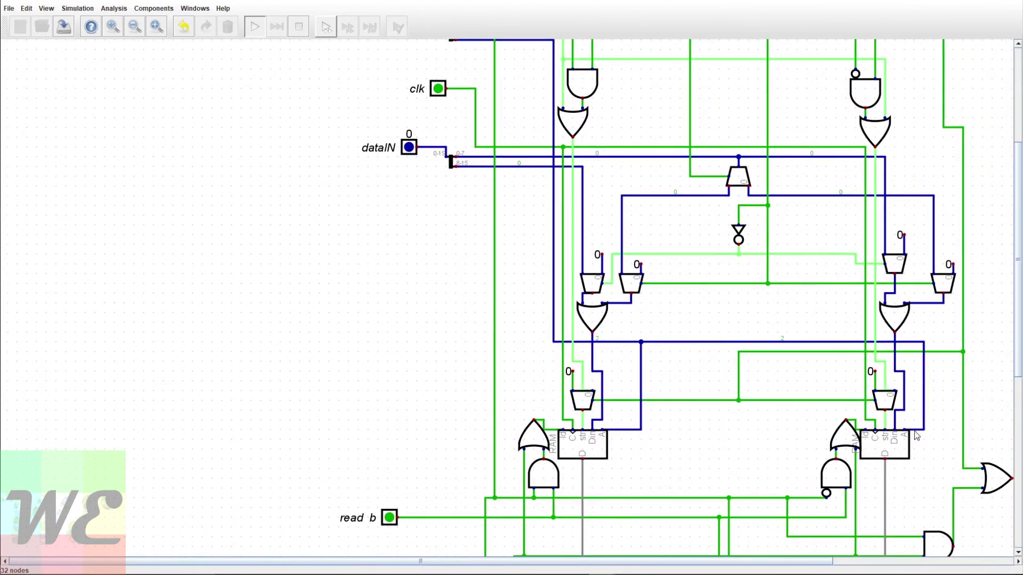
pyautogui.scroll(1, 890, 447)
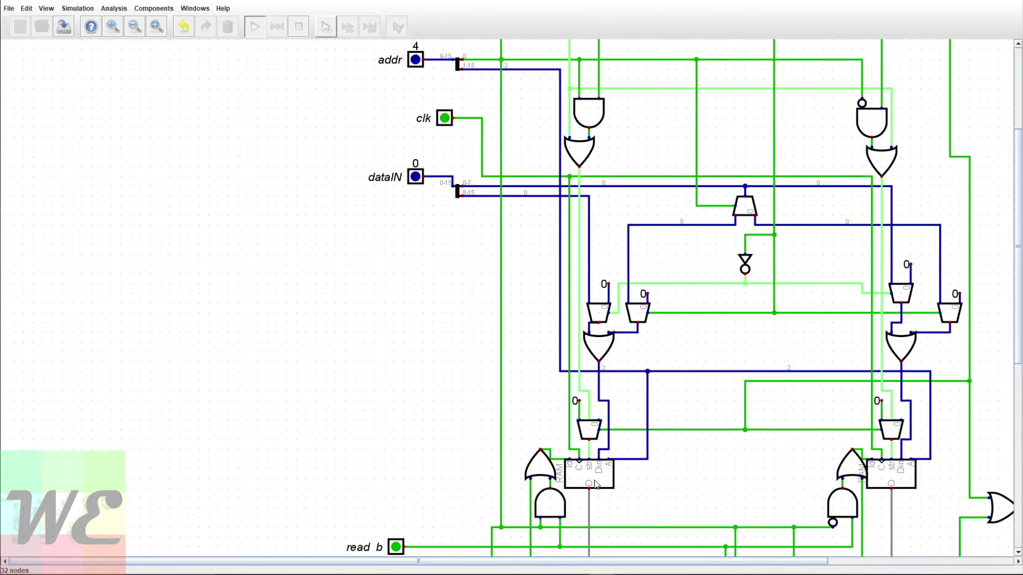
pyautogui.scroll(6, 842, 482)
pyautogui.hscroll(-2, 434, 468)
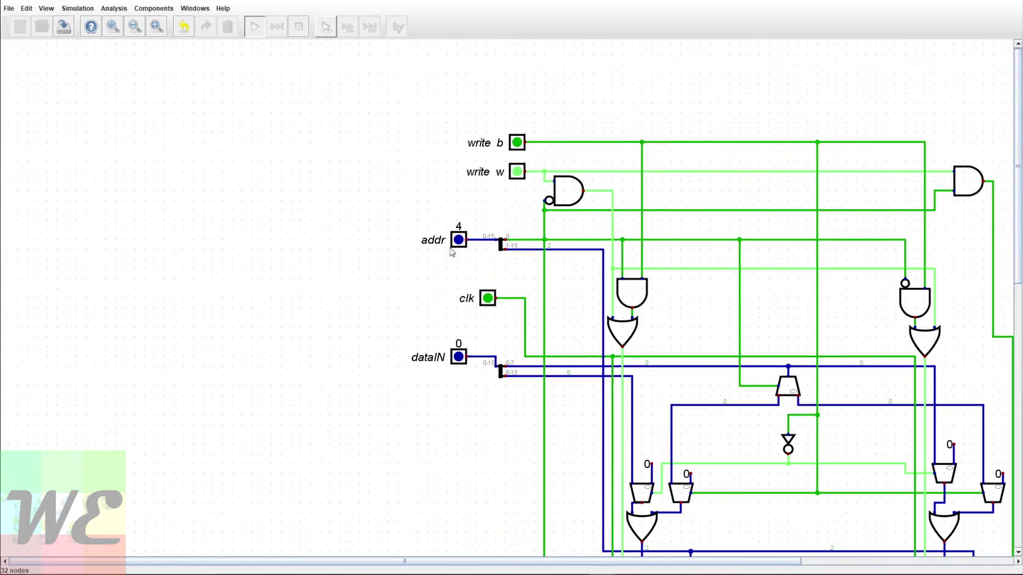
# - Set the dataIN input to 0x9636
pyautogui.click(461, 360)
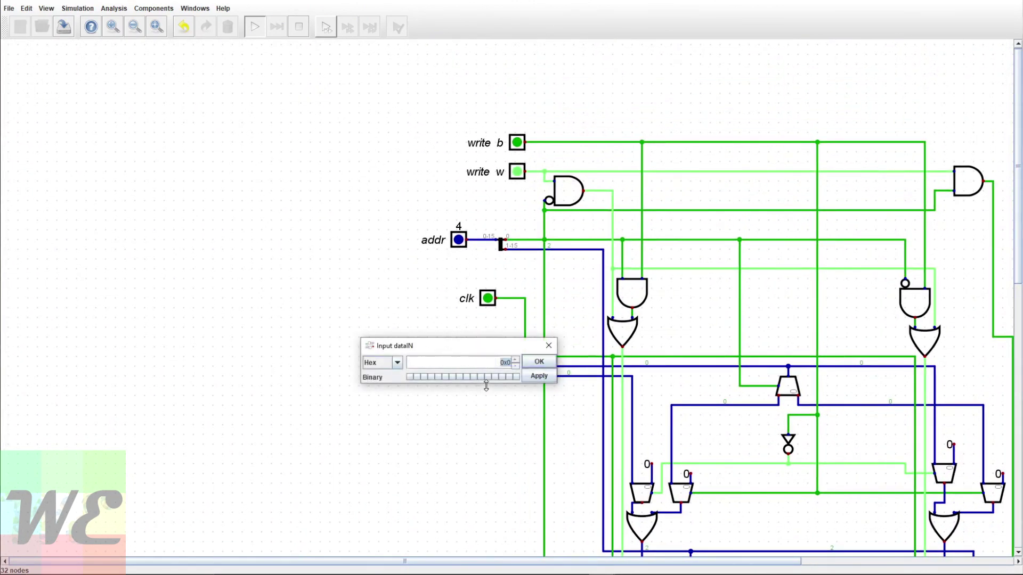
pyautogui.click(411, 378)
pyautogui.click(430, 377)
pyautogui.click(503, 377)
pyautogui.click(509, 377)
pyautogui.click(488, 377)
pyautogui.click(537, 363)
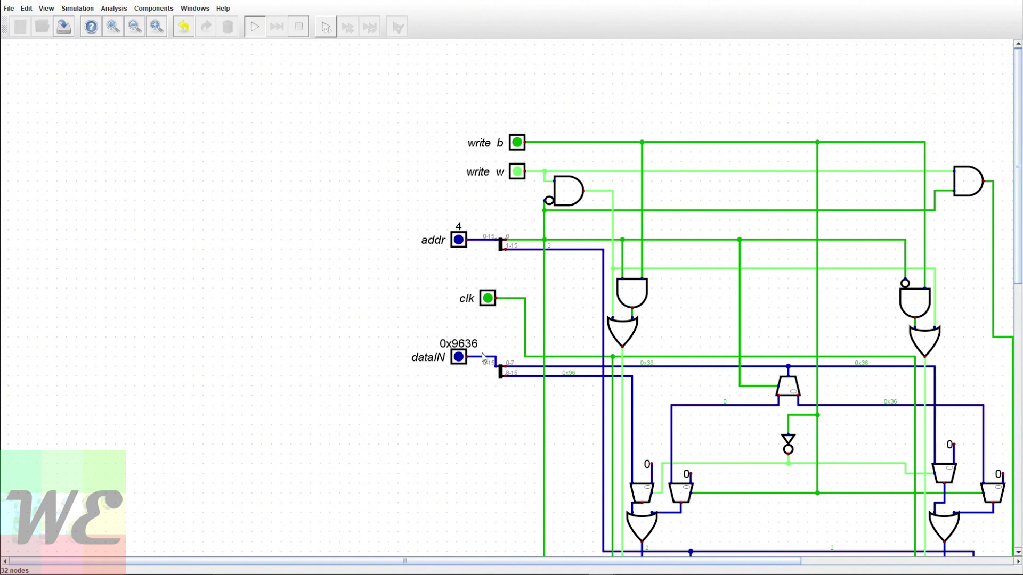
# - Trace the two bytes of dataIN from the splitter through the multiplexers and OR gates to the RAM modules
pyautogui.scroll(1, 489, 415)
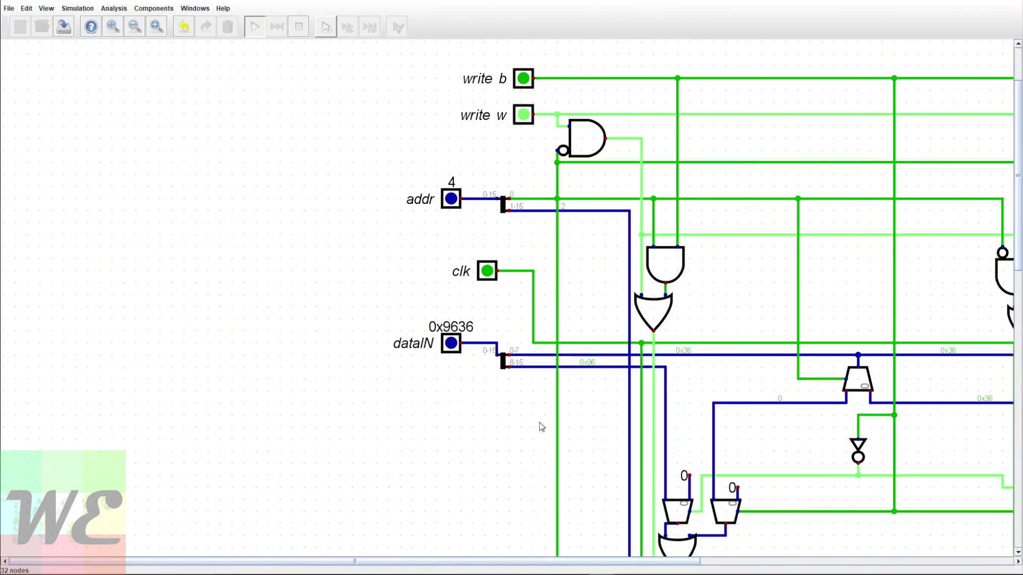
pyautogui.moveTo(713, 385); pyautogui.dragTo(456, 252)
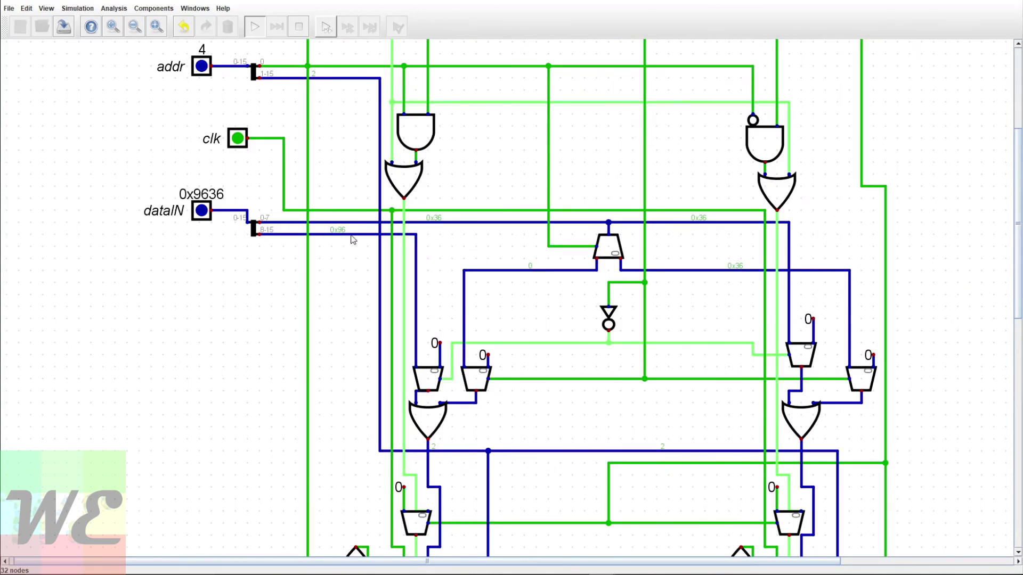
pyautogui.moveTo(355, 242); pyautogui.dragTo(375, 248)
pyautogui.moveTo(441, 409); pyautogui.dragTo(479, 331)
pyautogui.scroll(-3, 478, 274)
pyautogui.scroll(-1, 542, 367)
pyautogui.scroll(2, 639, 310)
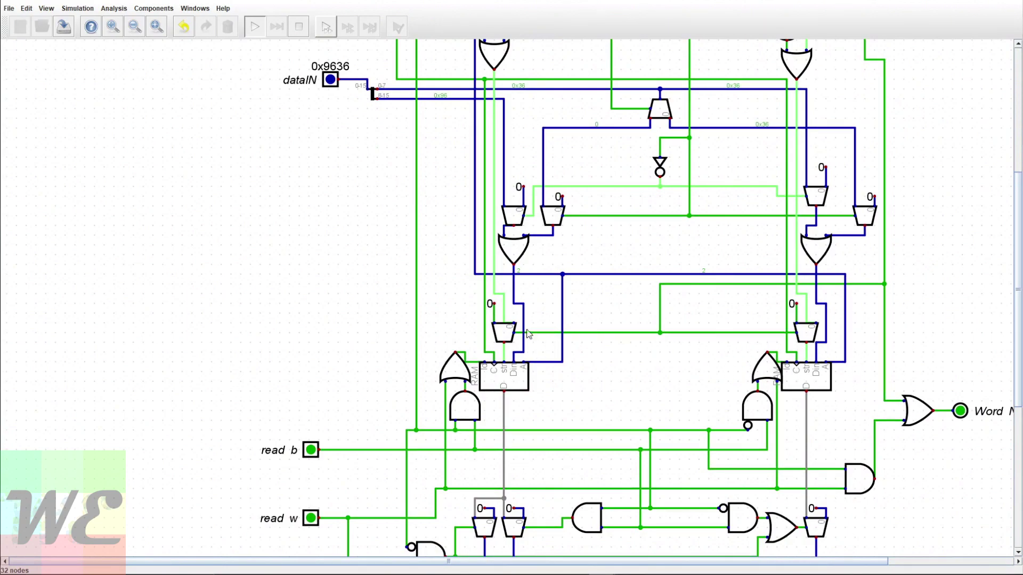
# - Examine the address, data and store lines that lead into both RAM modules for the word write
pyautogui.scroll(1, 433, 361)
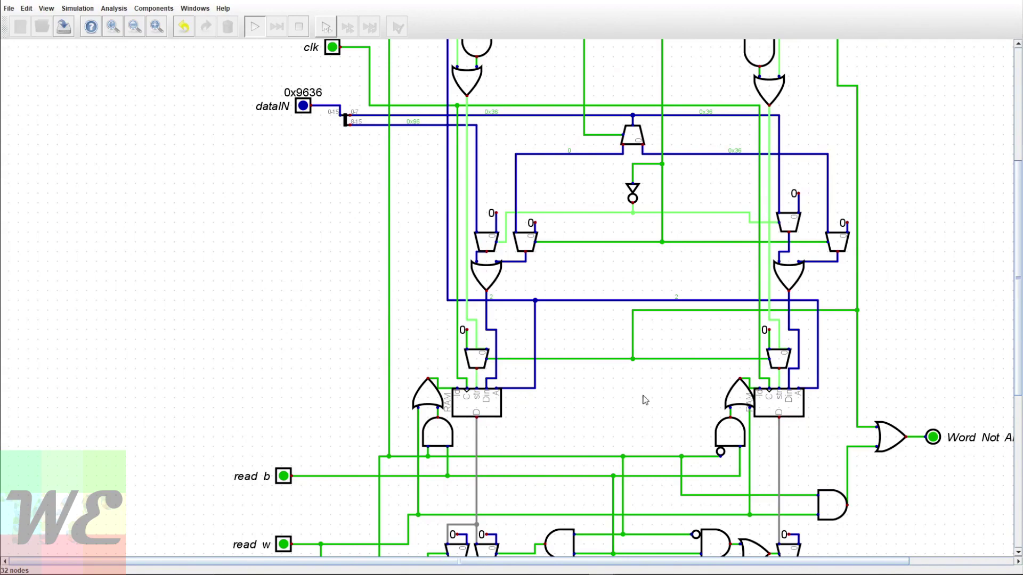
pyautogui.scroll(2, 634, 394)
pyautogui.hscroll(-2, 634, 395)
pyautogui.scroll(1, 666, 429)
pyautogui.hscroll(-2, 666, 429)
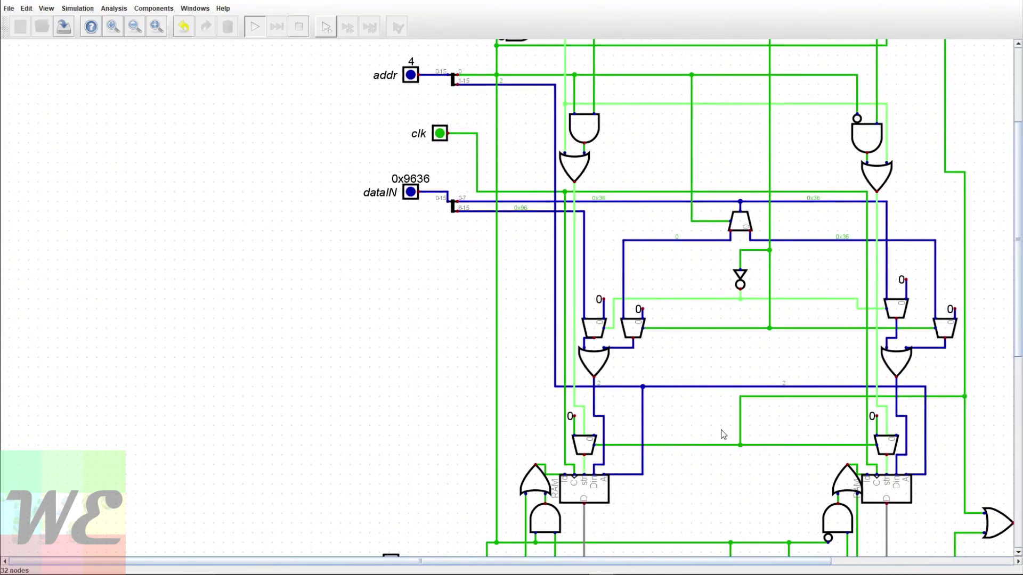
pyautogui.scroll(-4, 703, 421)
pyautogui.hscroll(4, 703, 421)
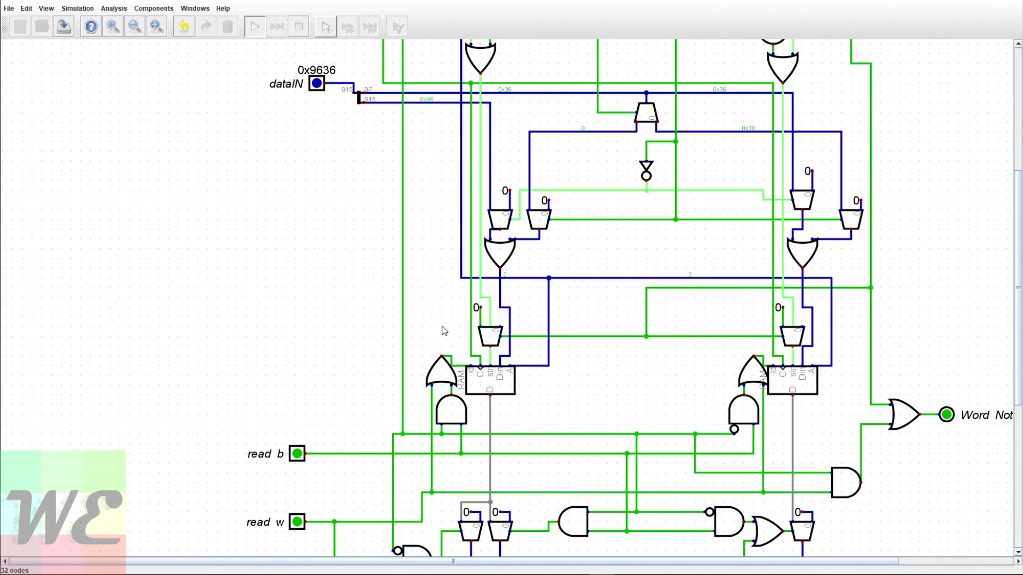
pyautogui.moveTo(595, 392); pyautogui.dragTo(641, 427)
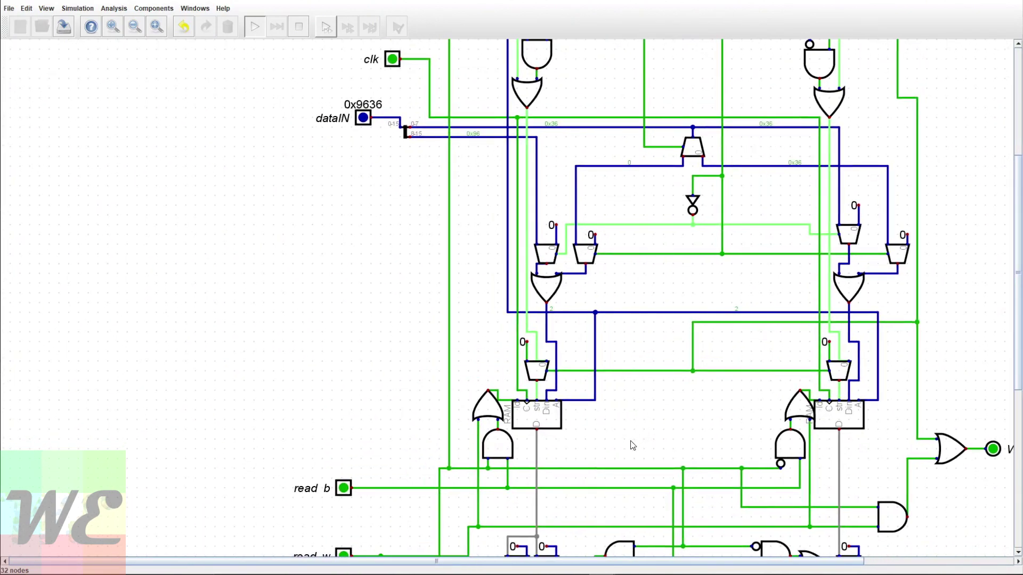
pyautogui.moveTo(664, 427); pyautogui.dragTo(702, 460)
pyautogui.scroll(-1, 702, 459)
pyautogui.scroll(1, 739, 389)
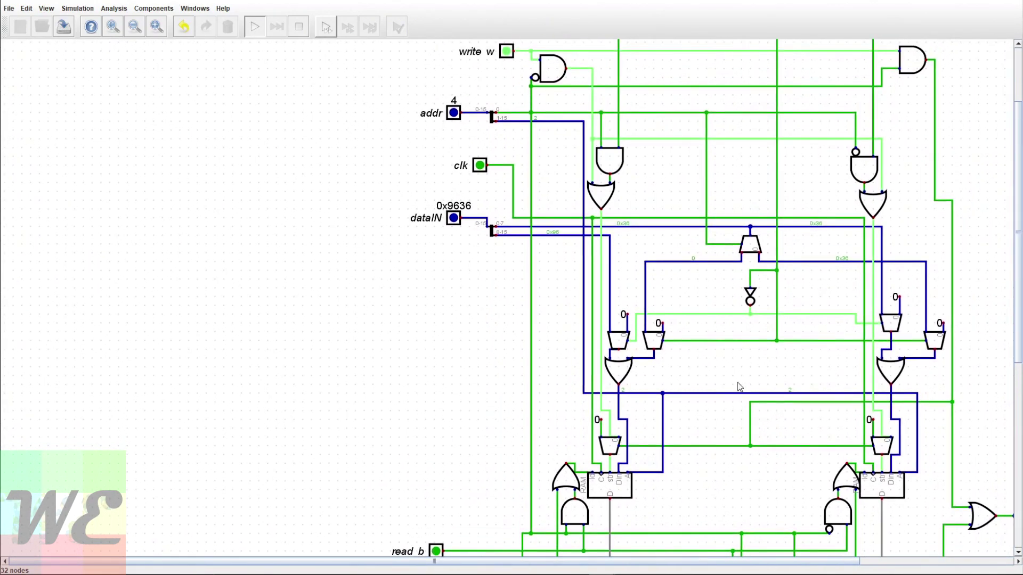
# - Pulse the clk input on and off once to store the dataIN word at address 4
pyautogui.scroll(5, 451, 275)
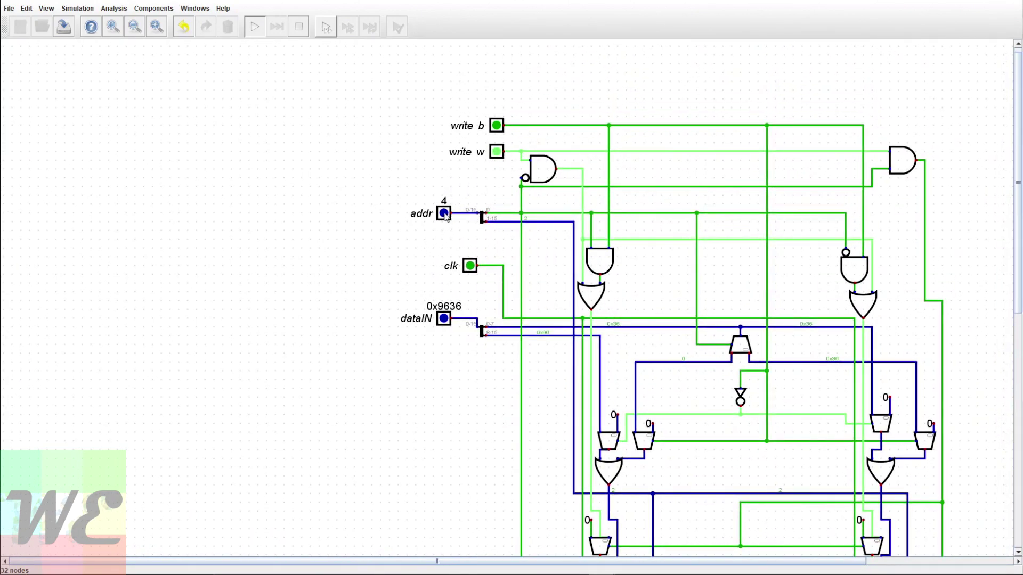
pyautogui.scroll(-5, 454, 341)
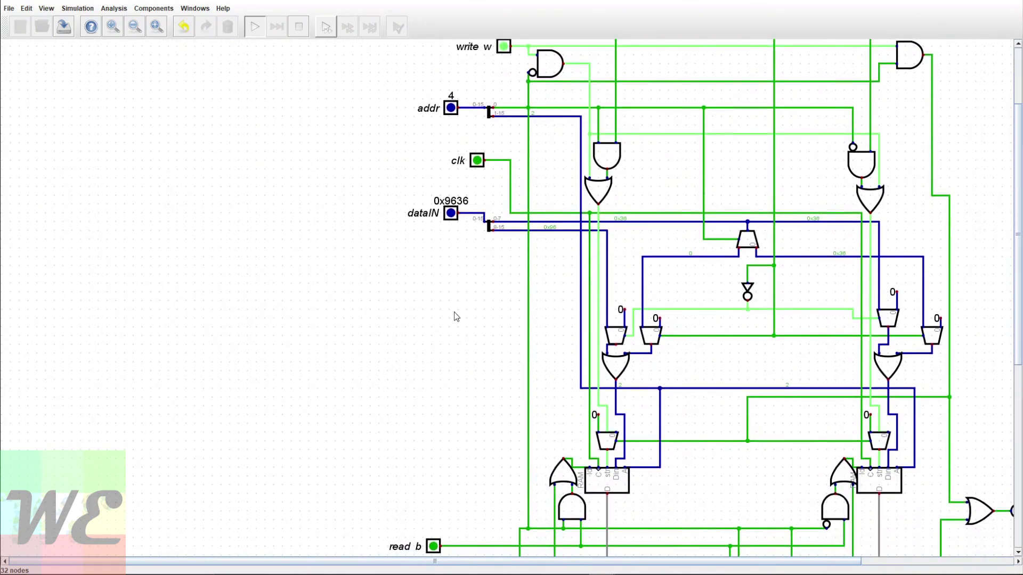
pyautogui.scroll(-5, 456, 231)
pyautogui.scroll(3, 454, 321)
pyautogui.scroll(2, 456, 184)
pyautogui.click(483, 128)
pyautogui.click(482, 128)
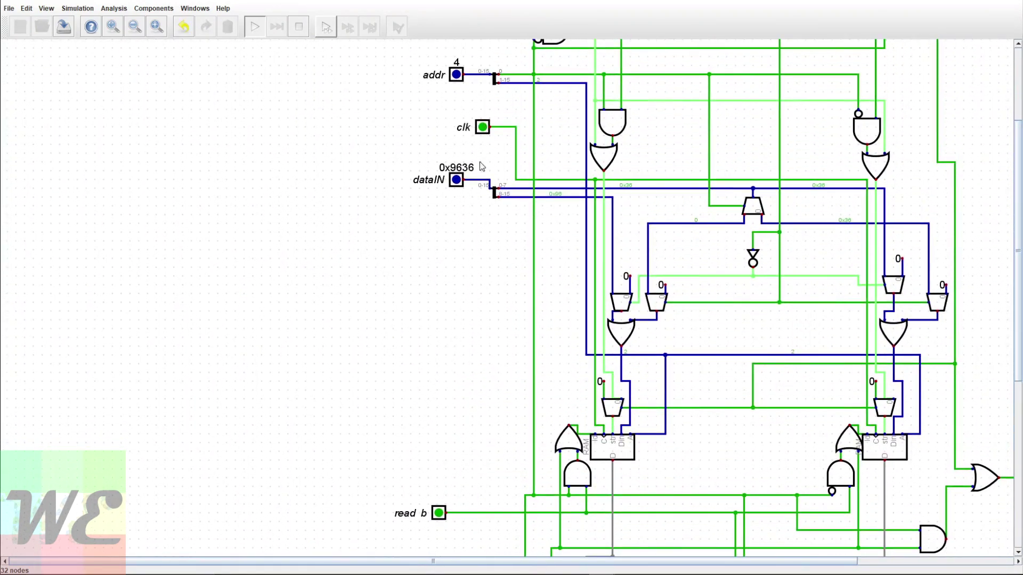
# - Enable read b to read the byte at address 4 and check it at dataOUT
pyautogui.scroll(-3, 469, 320)
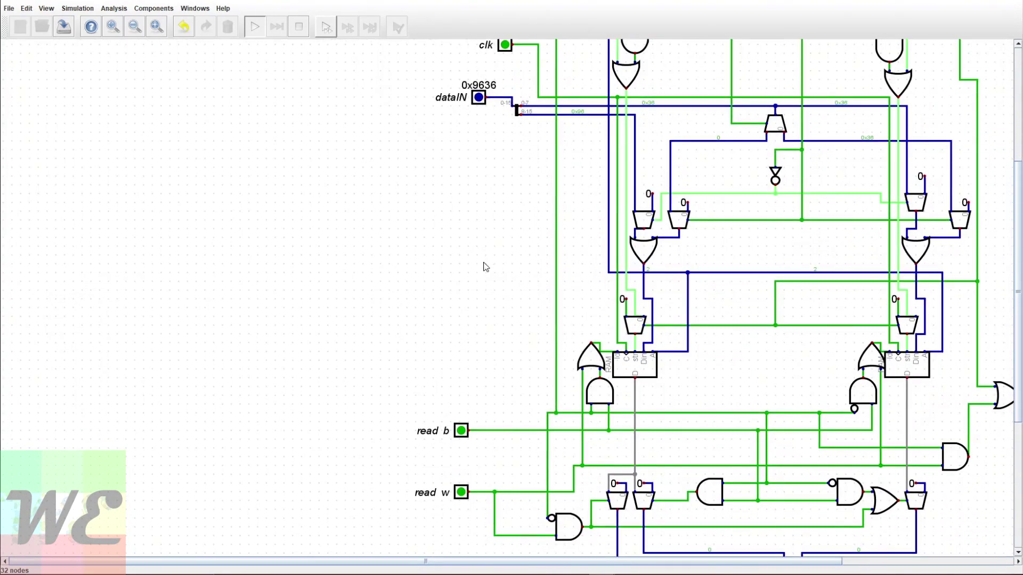
pyautogui.click(461, 431)
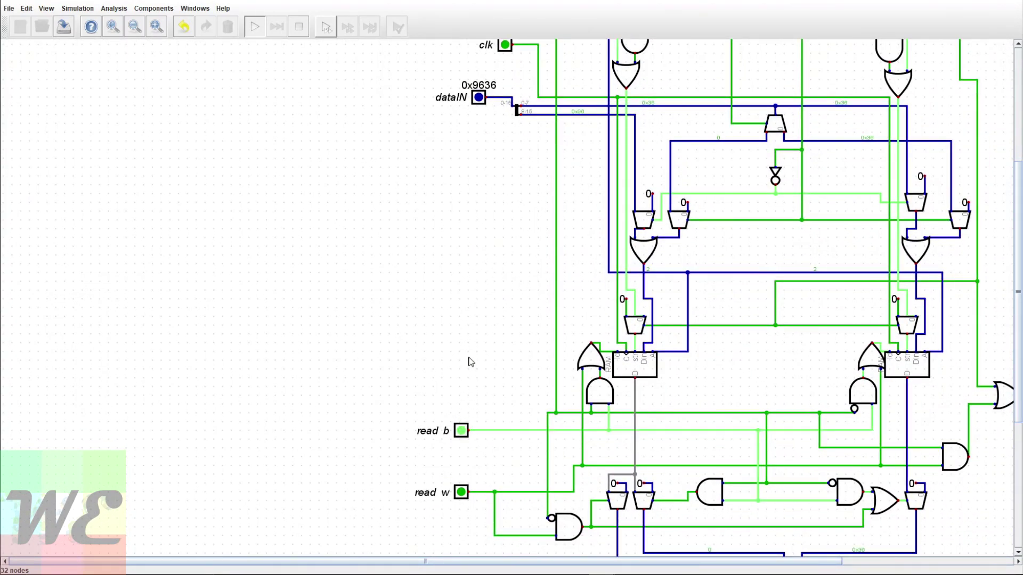
pyautogui.scroll(-8, 471, 364)
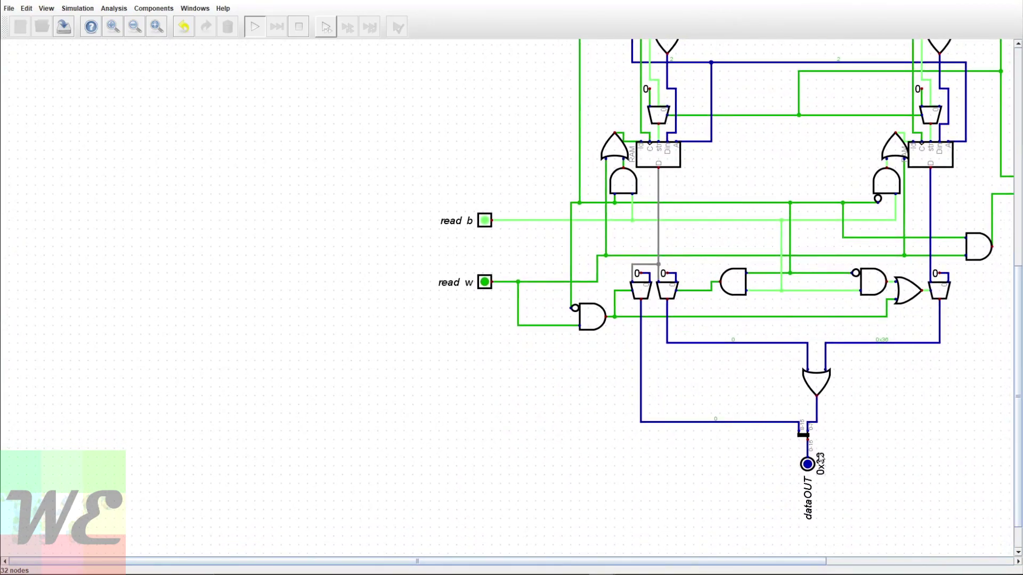
pyautogui.scroll(20, 580, 368)
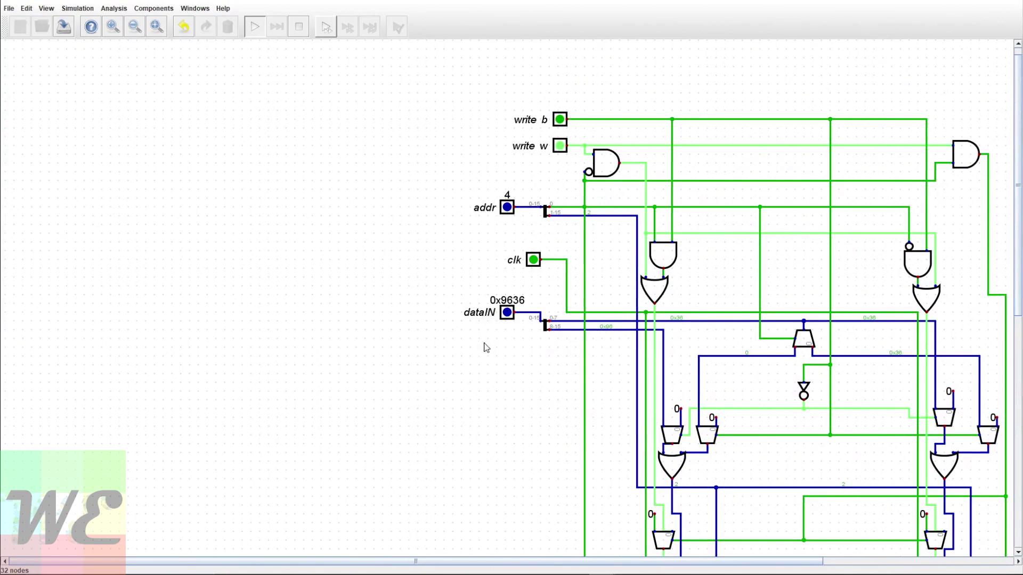
pyautogui.scroll(-4, 463, 434)
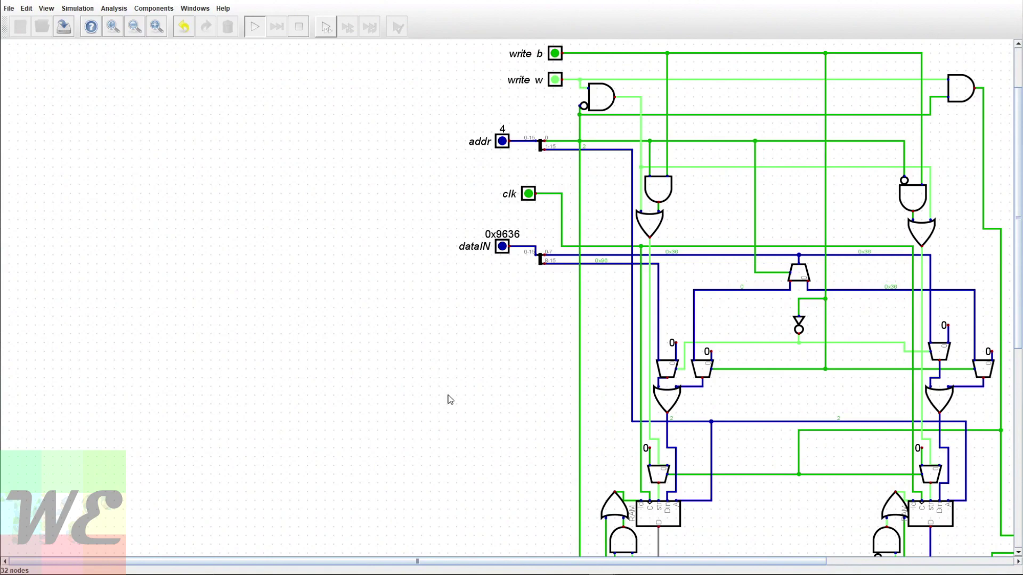
pyautogui.scroll(-16, 450, 399)
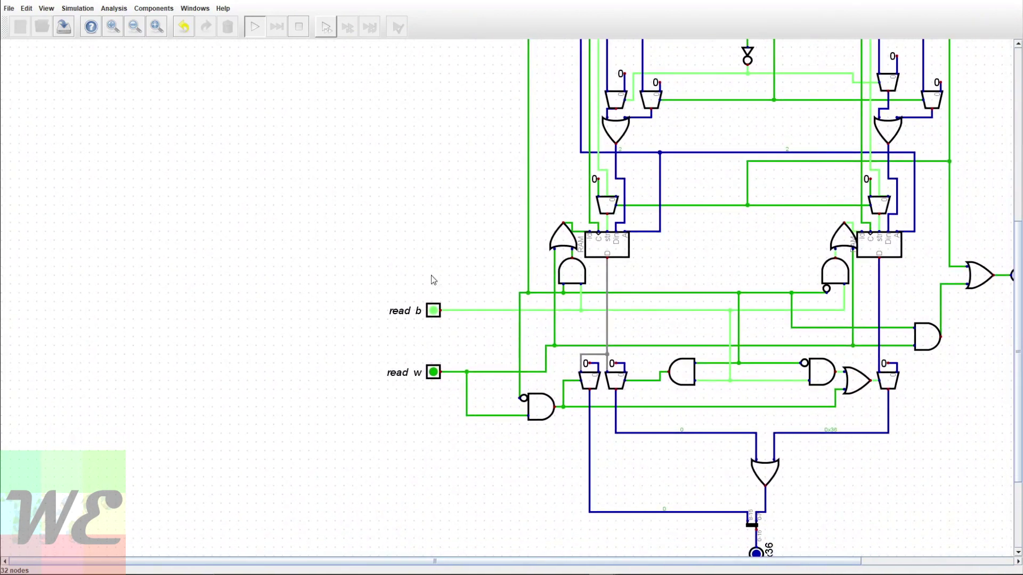
# - Turn off read b and turn on read w to read the full word at address 4
pyautogui.scroll(-4, 416, 252)
pyautogui.hscroll(1, 416, 251)
pyautogui.click(414, 239)
pyautogui.click(414, 302)
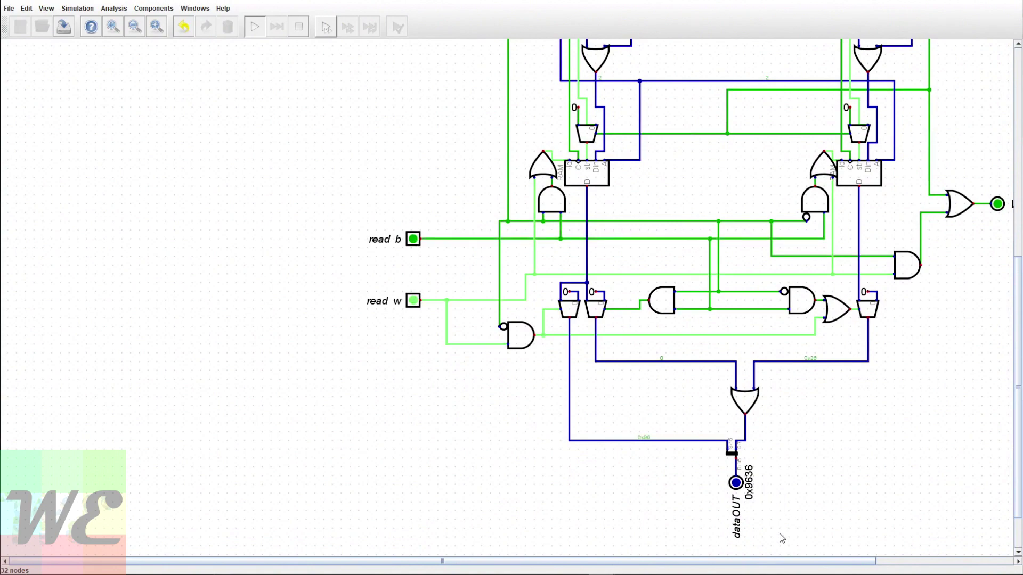
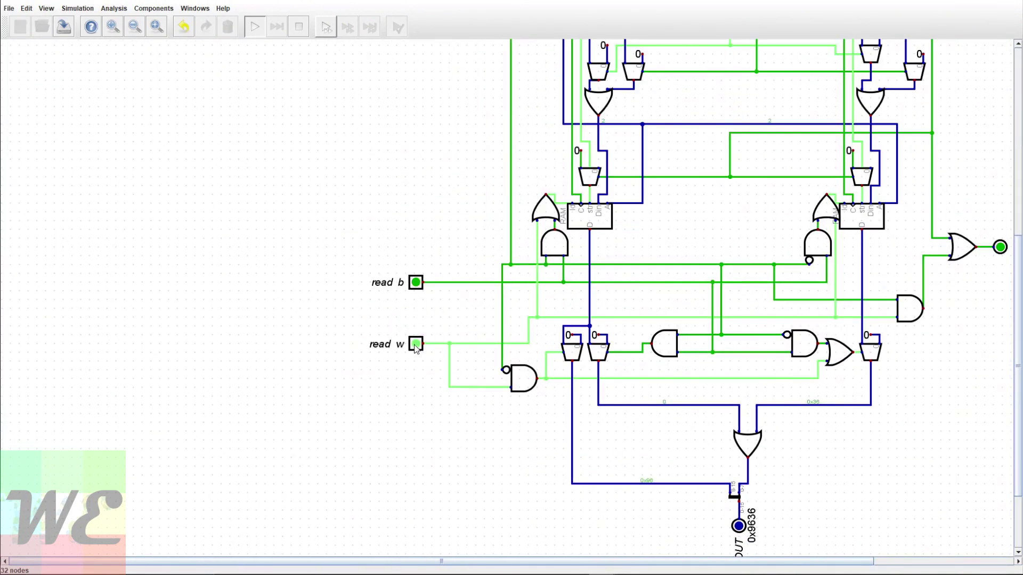
# - Turn off read w and switch read b on and off again to compare the byte read at address 4
pyautogui.click(416, 344)
pyautogui.click(416, 282)
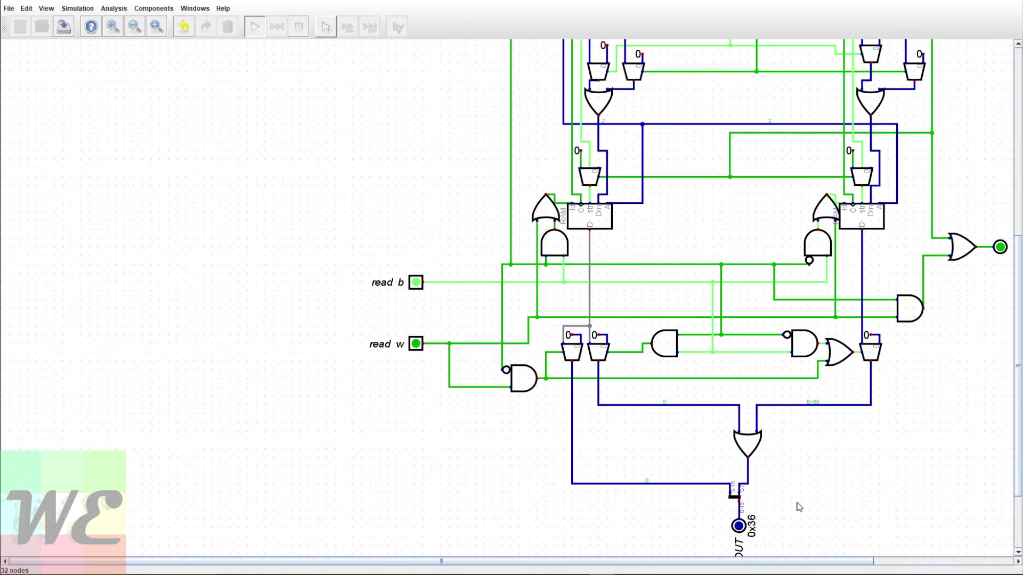
pyautogui.click(415, 283)
# - Set the addr input to 0x5 by enabling its lowest binary bit
pyautogui.scroll(10, 427, 240)
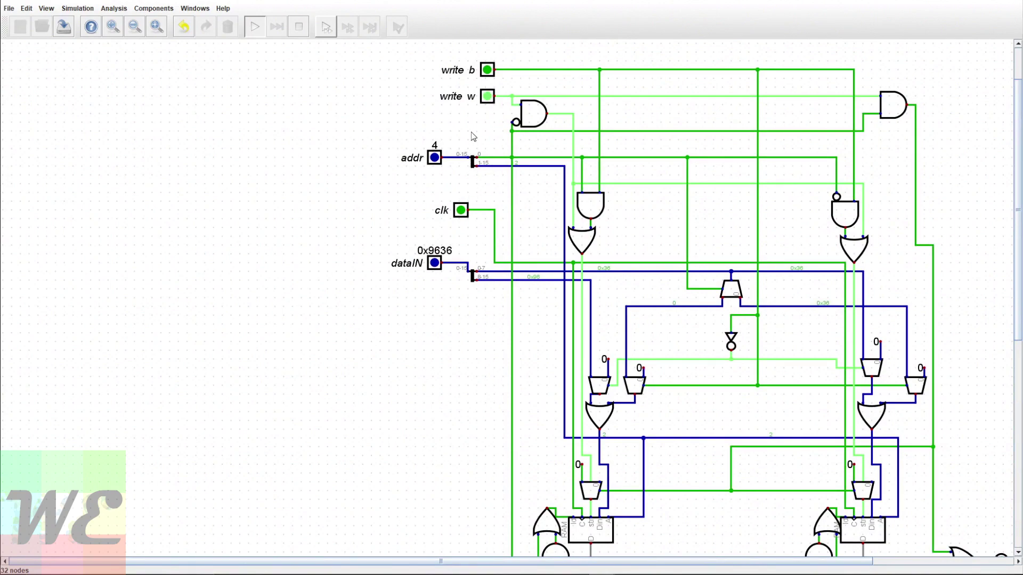
pyautogui.click(434, 157)
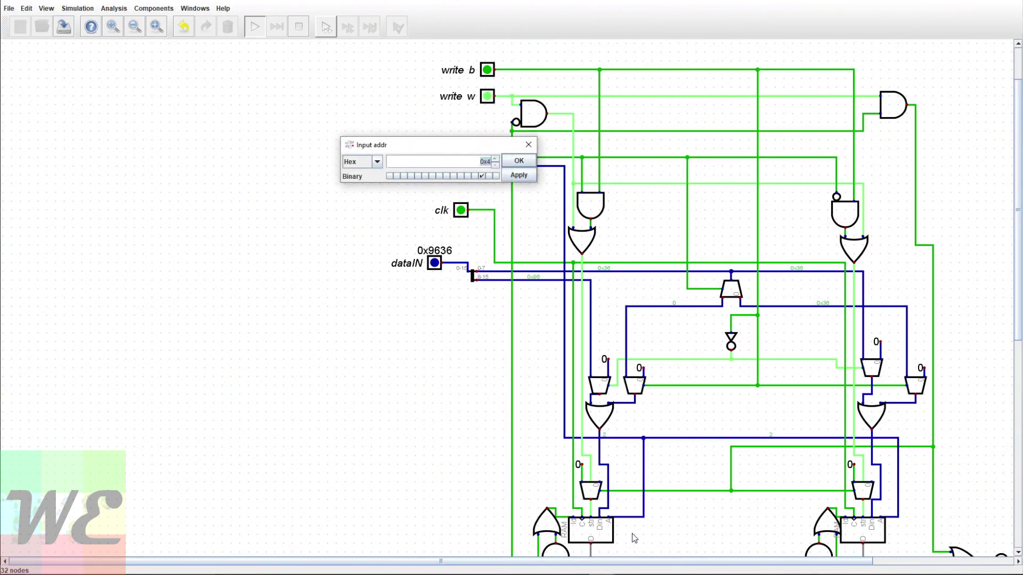
pyautogui.click(499, 169)
pyautogui.click(518, 161)
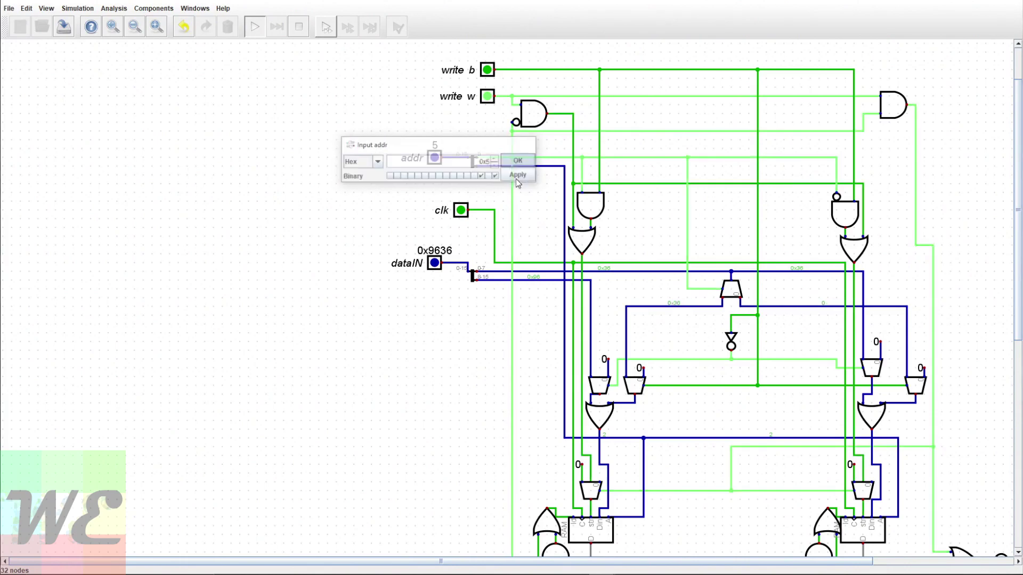
# - Enable read b to read the byte at address 5 and check it at dataOUT
pyautogui.scroll(-10, 478, 292)
pyautogui.click(414, 255)
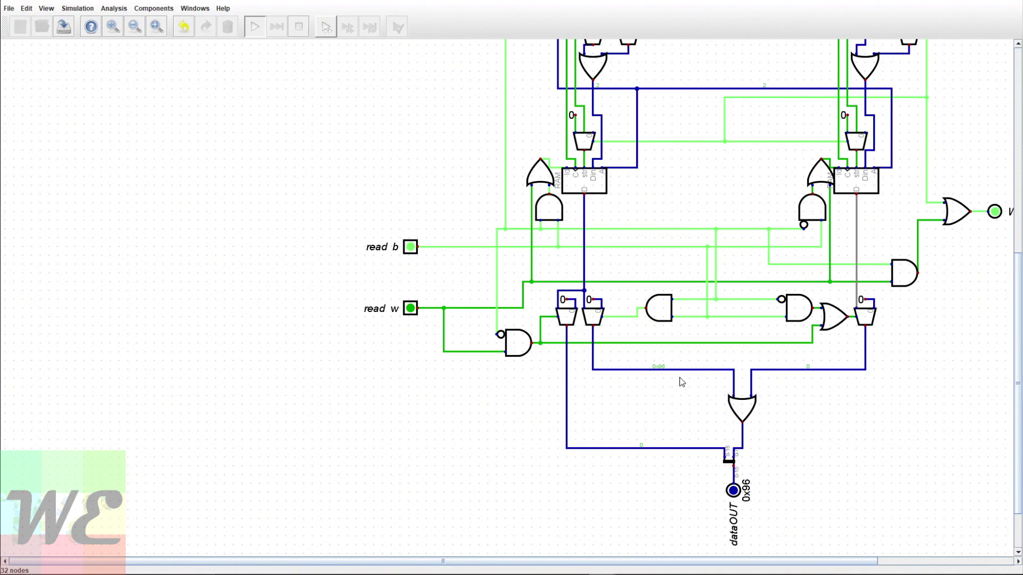
pyautogui.scroll(3, 416, 403)
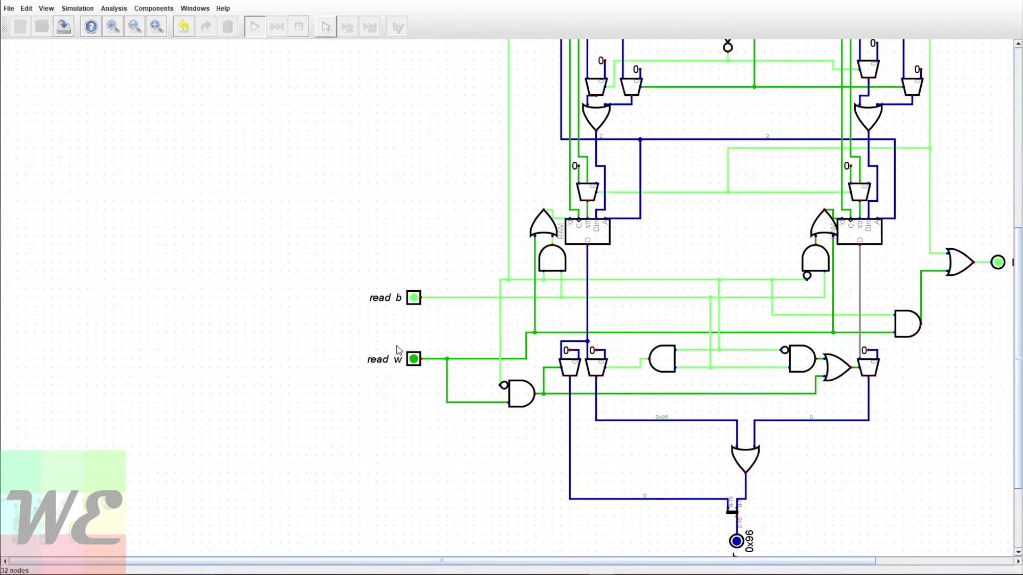
# - Turn off read b and turn on read w to attempt a word read from the odd address 5
pyautogui.click(413, 298)
pyautogui.click(413, 359)
pyautogui.scroll(-7, 453, 435)
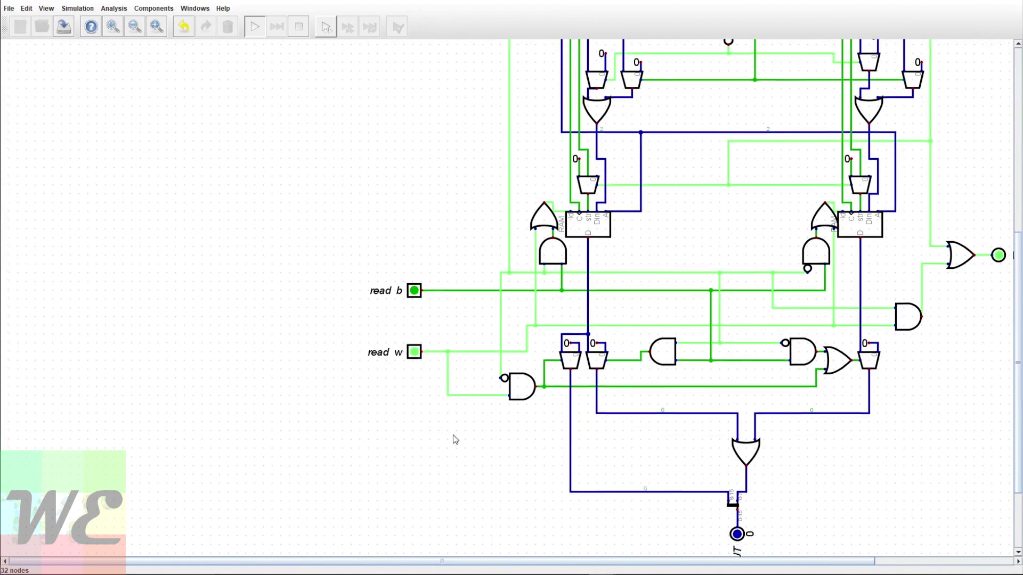
pyautogui.hscroll(5, 457, 454)
pyautogui.scroll(10, 570, 472)
pyautogui.hscroll(-6, 571, 473)
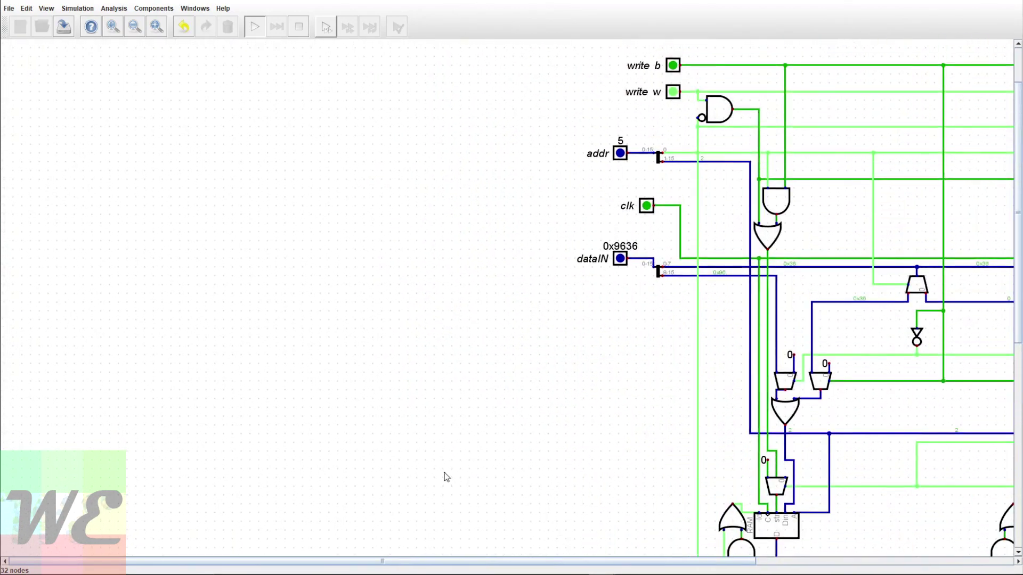
# - Inspect the addr input's lowest binary bit and check the Word Not Aligned output for the misaligned word read
pyautogui.click(622, 151)
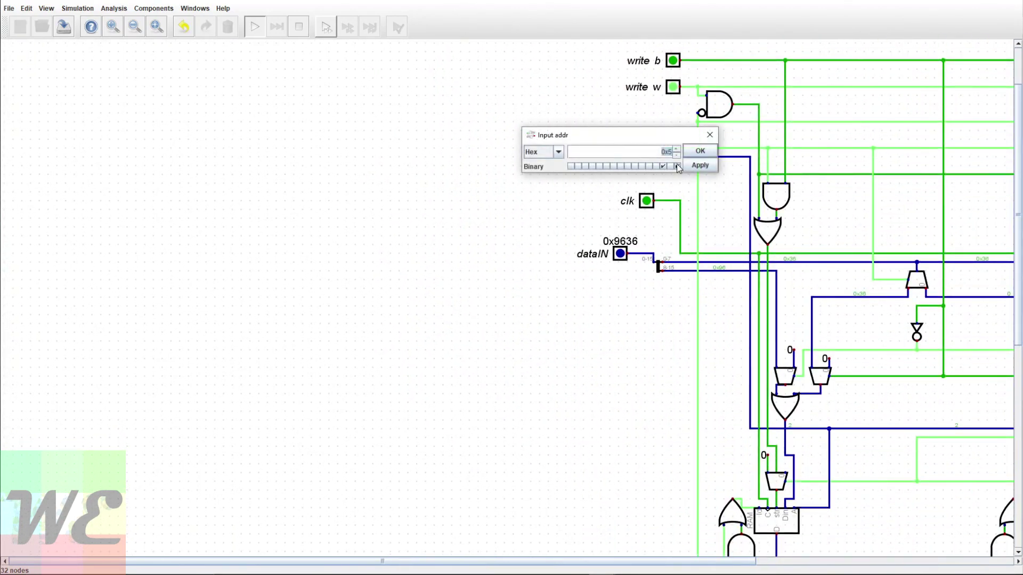
pyautogui.rightClick(708, 135)
pyautogui.click(586, 214)
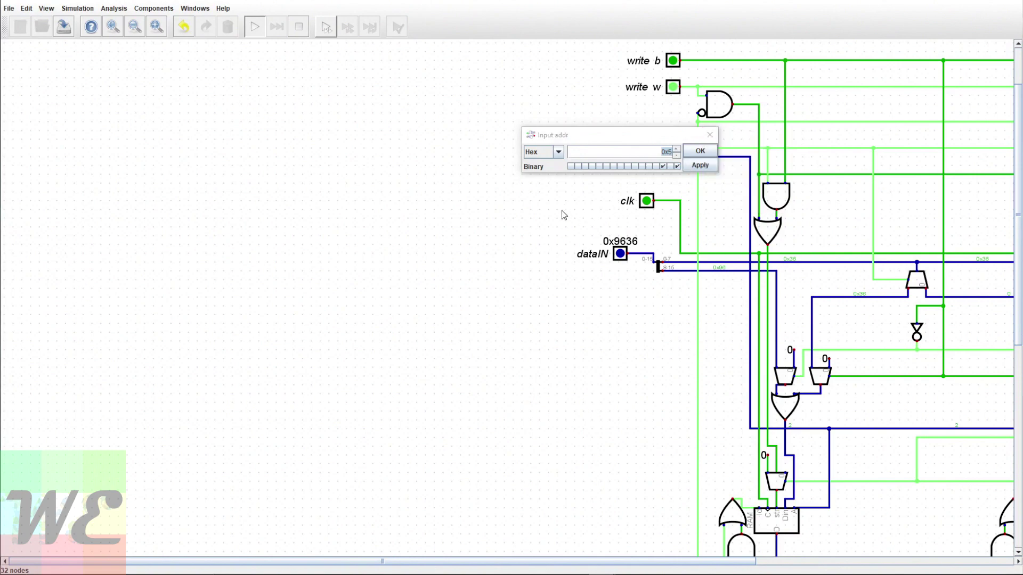
pyautogui.click(711, 135)
pyautogui.scroll(-10, 886, 308)
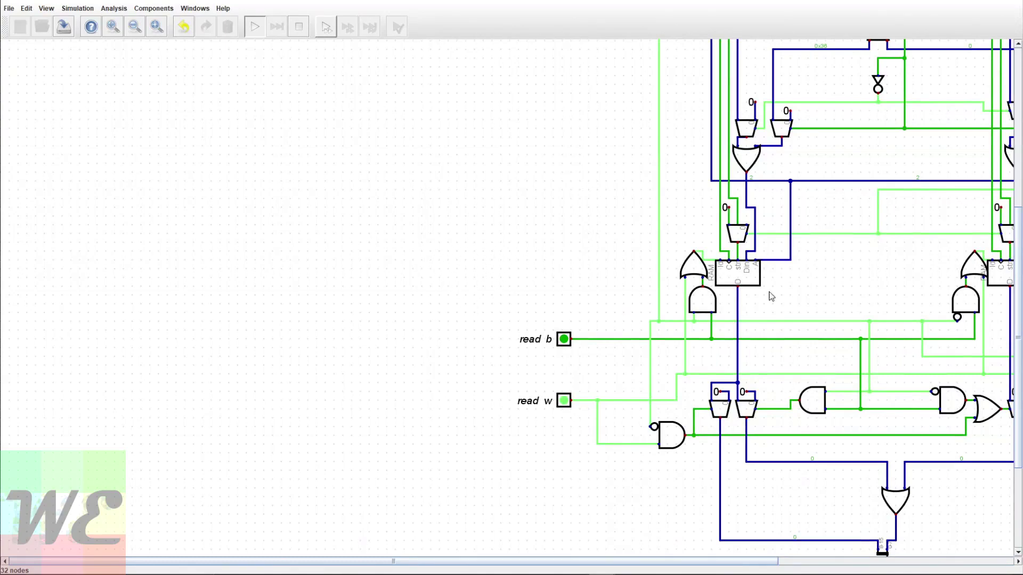
pyautogui.hscroll(10, 771, 297)
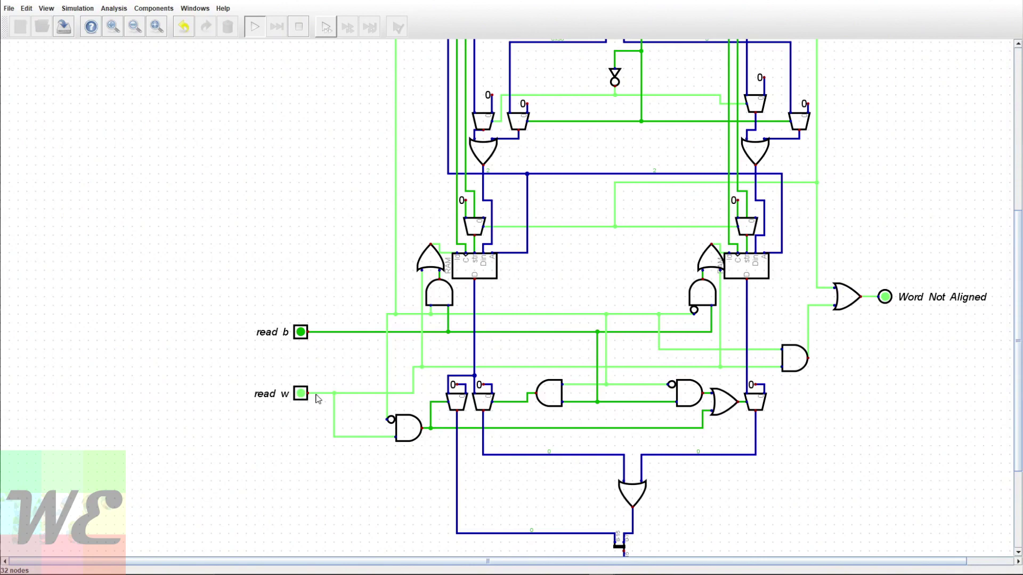
pyautogui.hscroll(5, 888, 363)
pyautogui.scroll(1, 888, 362)
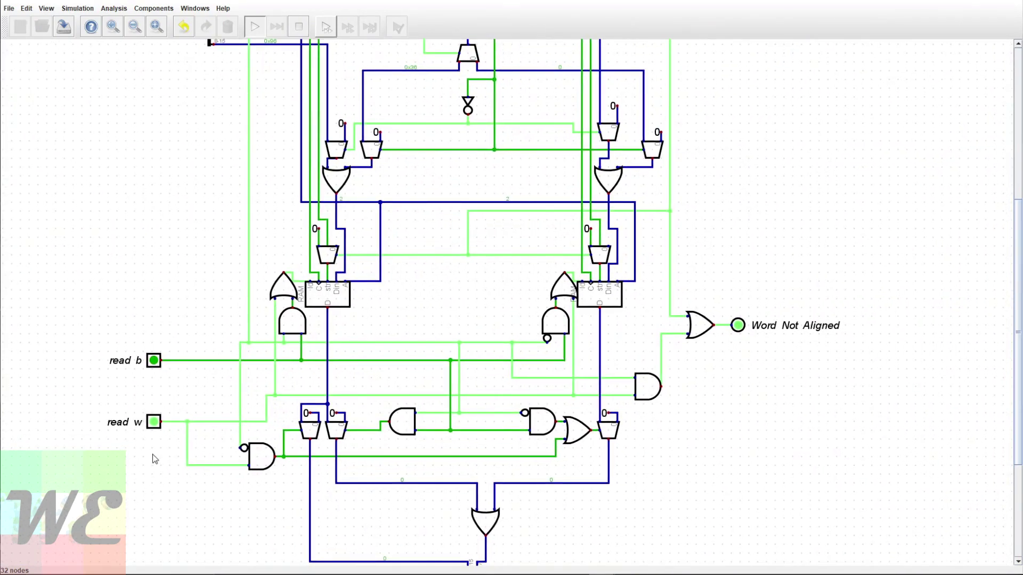
# - Turn off read w and trace the misaligned write signal to the store multiplexers and the Word Not Aligned output
pyautogui.click(154, 423)
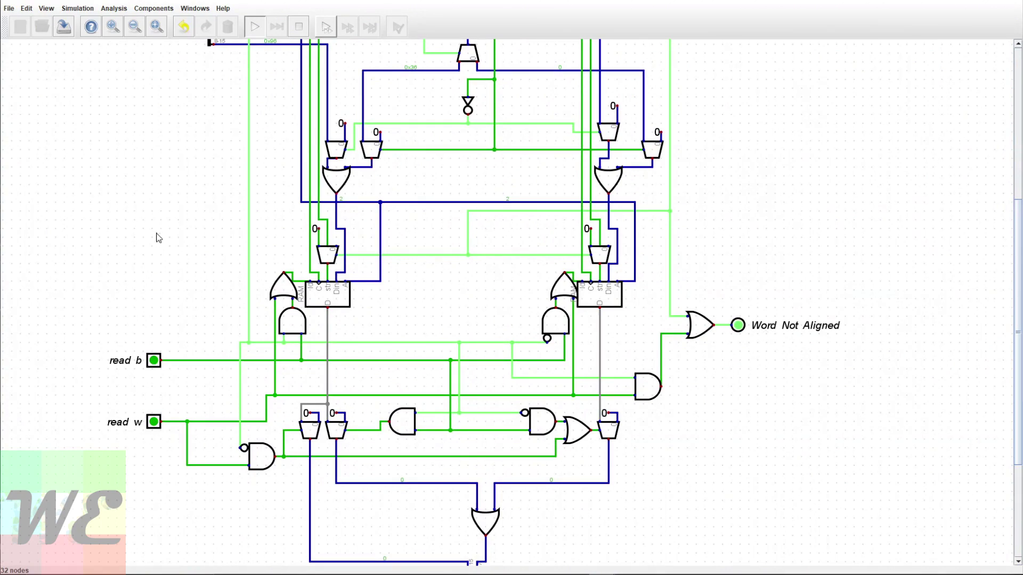
pyautogui.scroll(3, 184, 323)
pyautogui.hscroll(-1, 184, 323)
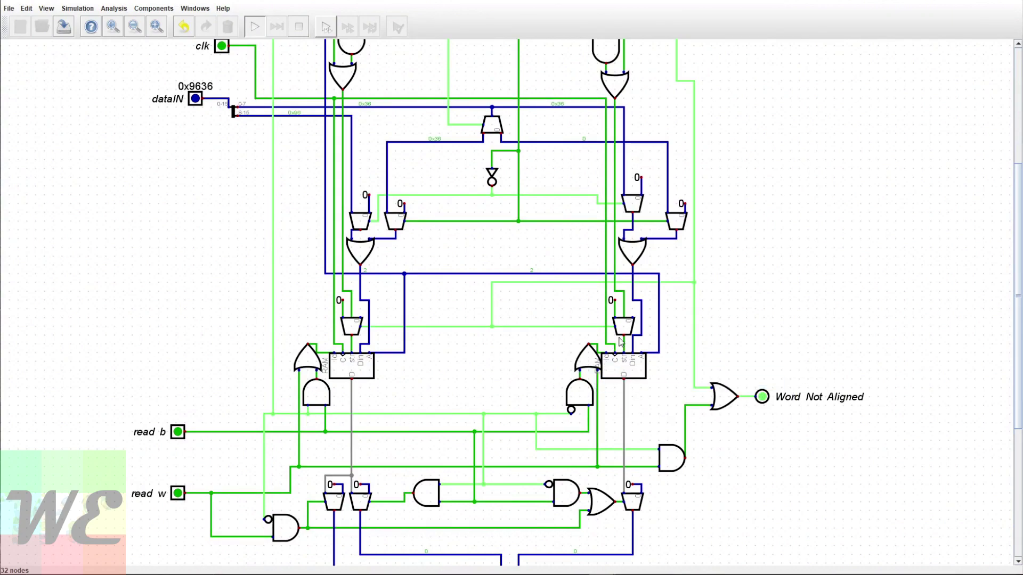
pyautogui.scroll(-2, 811, 313)
pyautogui.hscroll(-2, 810, 312)
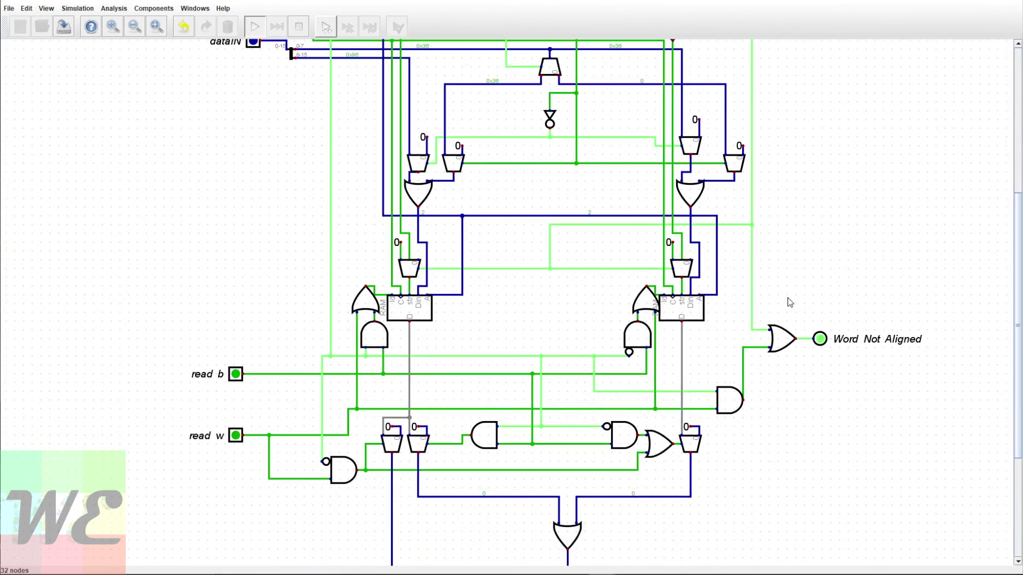
# - Turn off write w and change the addr input to the odd address 0x39
pyautogui.scroll(8, 264, 367)
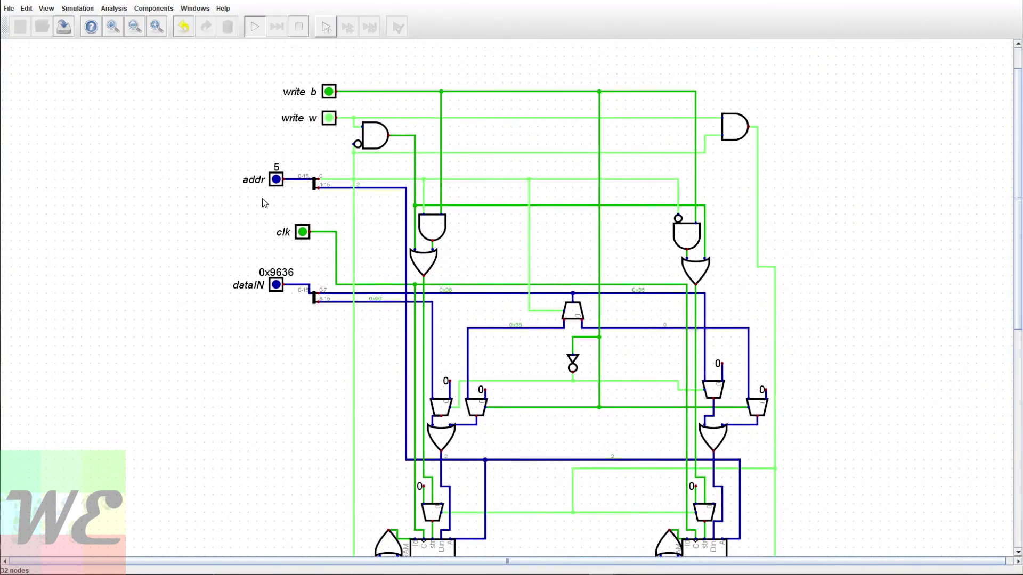
pyautogui.scroll(2, 264, 202)
pyautogui.click(323, 164)
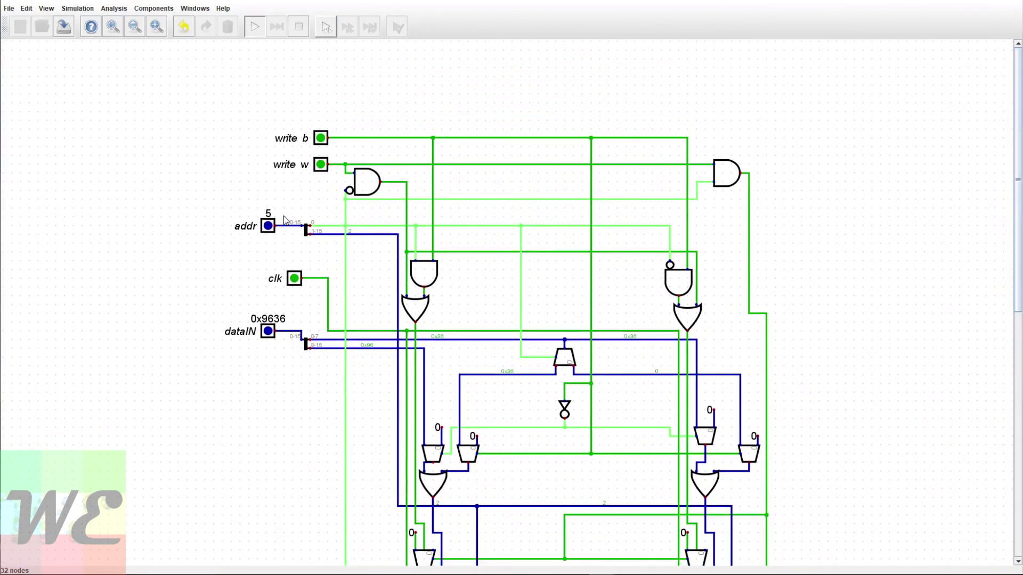
pyautogui.click(262, 228)
pyautogui.click(320, 238)
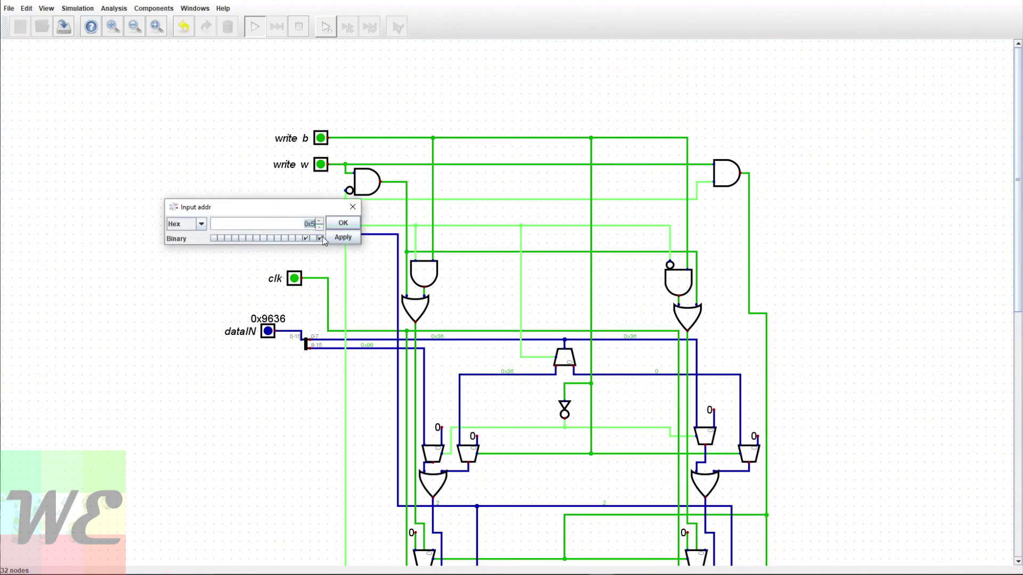
pyautogui.click(305, 238)
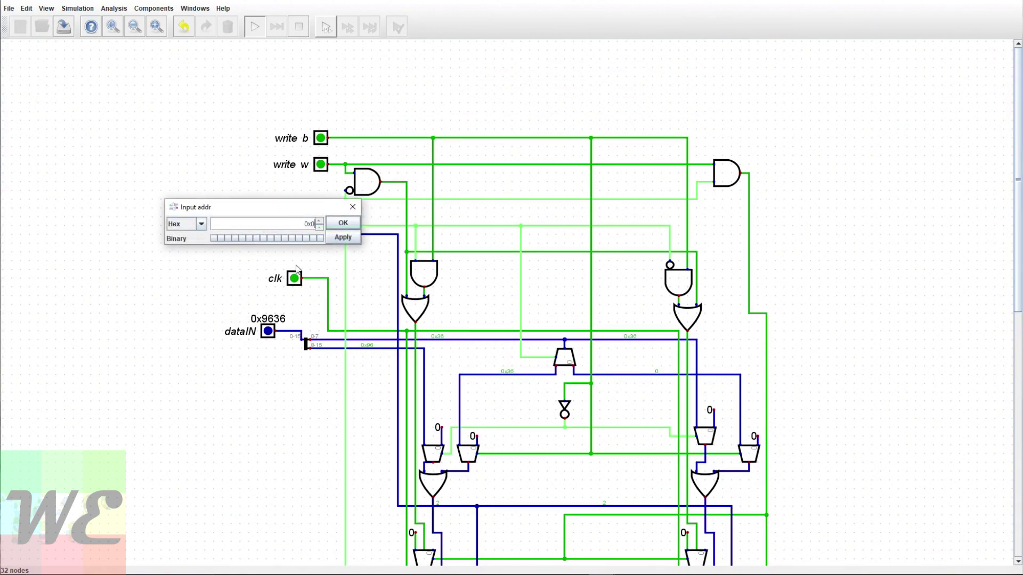
pyautogui.click(299, 238)
pyautogui.click(319, 239)
pyautogui.click(342, 223)
# - Turn on write w to attempt a word write at address 0x39 and check the Word Not Aligned output
pyautogui.scroll(-3, 231, 246)
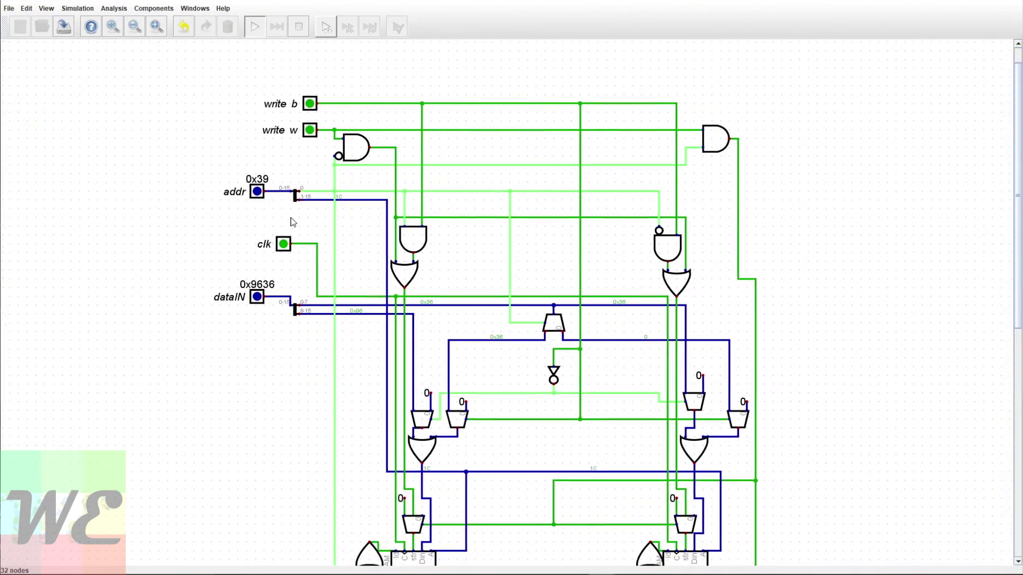
pyautogui.click(289, 129)
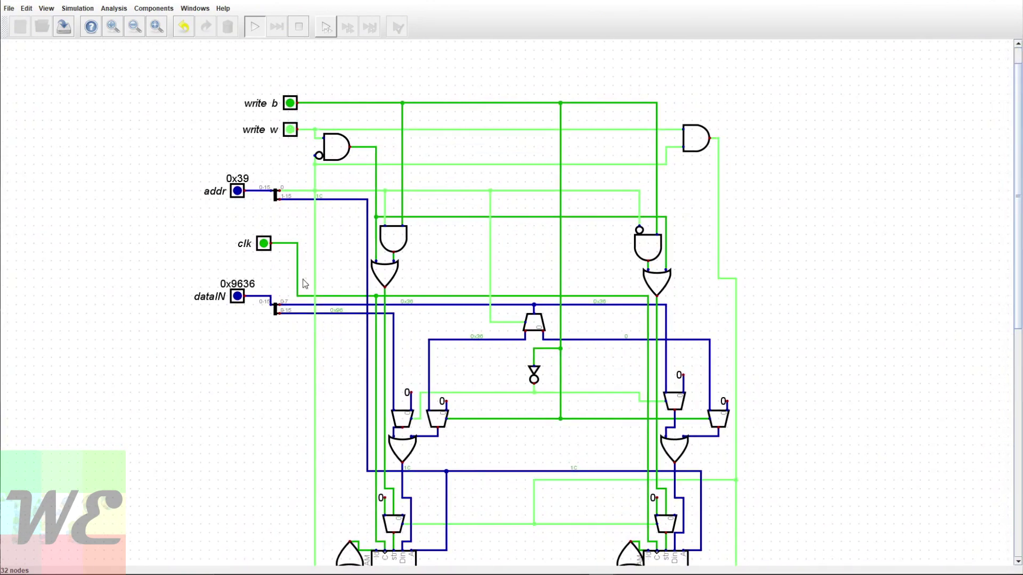
pyautogui.scroll(-5, 949, 419)
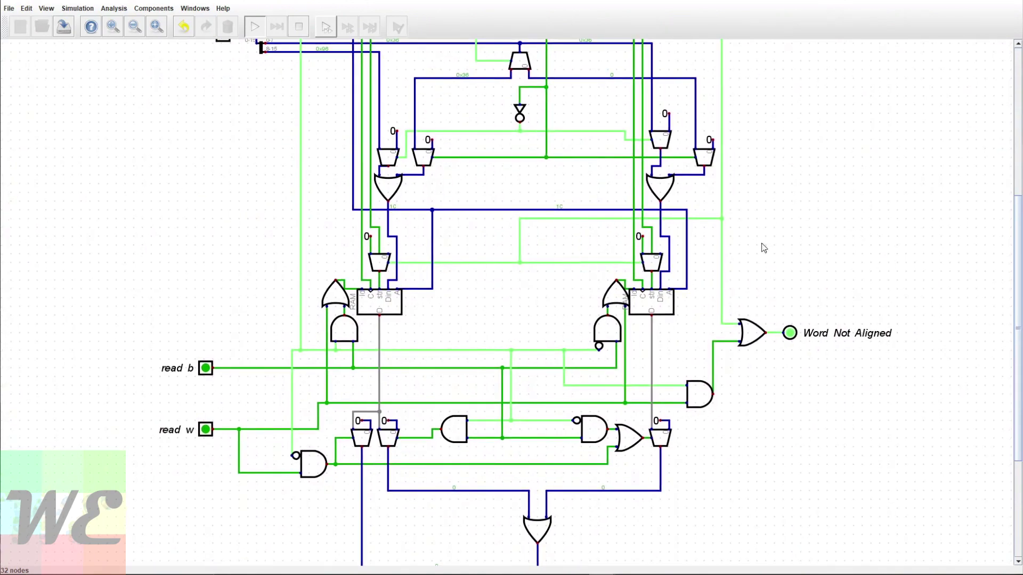
pyautogui.scroll(-1, 881, 270)
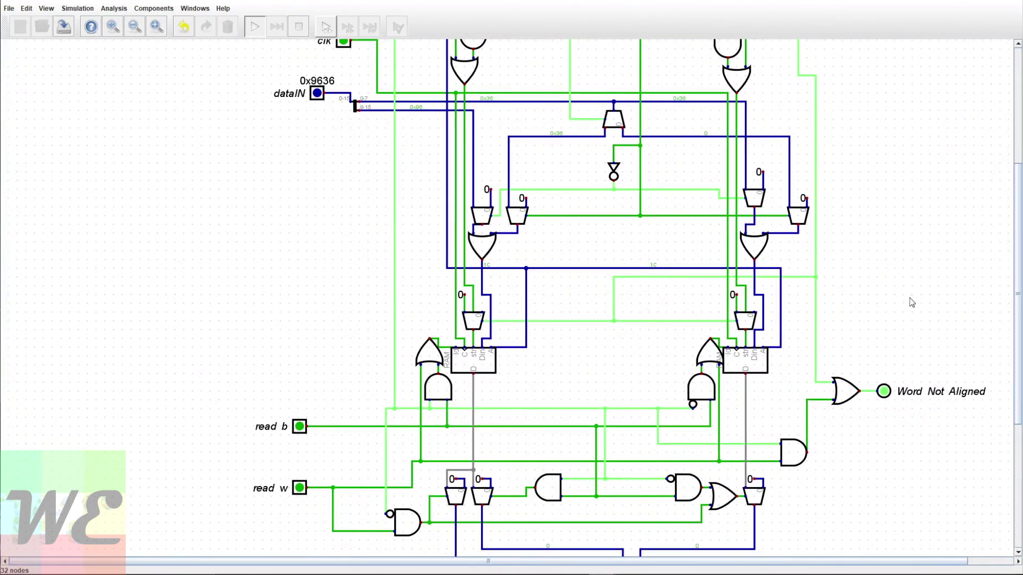
pyautogui.hscroll(5, 912, 302)
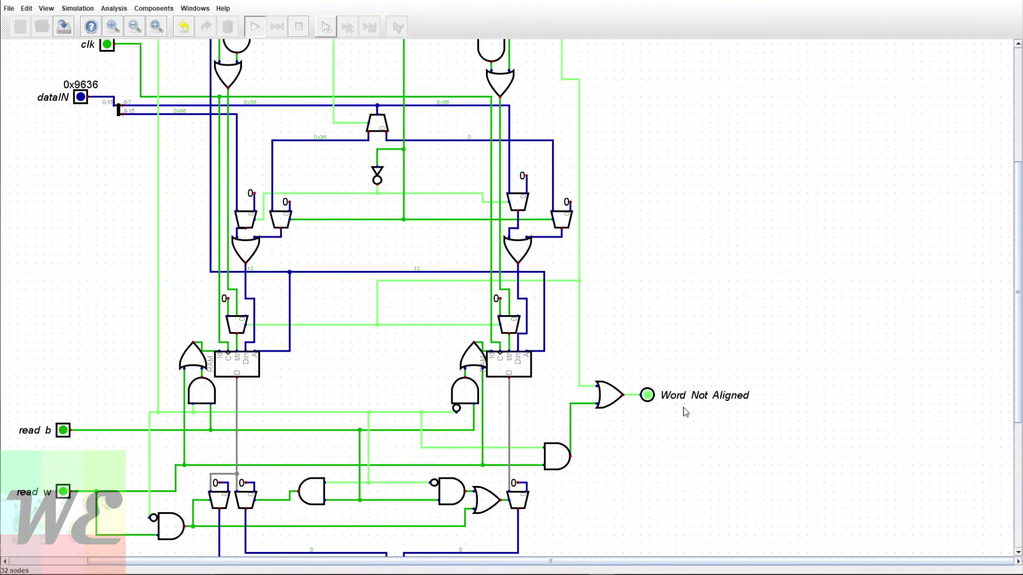
pyautogui.scroll(5, 532, 298)
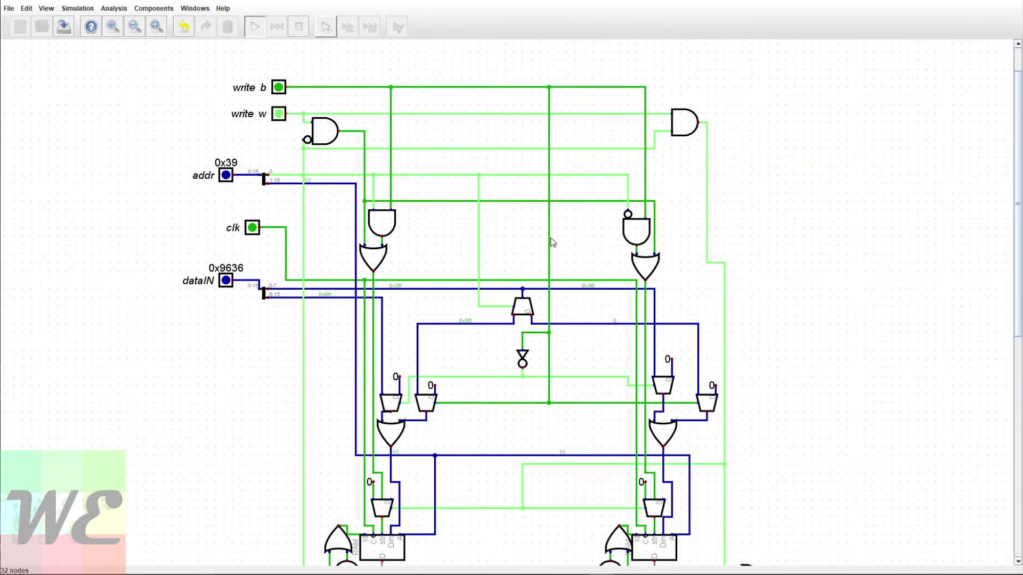
# - Pulse the clk input repeatedly while the misaligned word write is enabled
pyautogui.scroll(-3, 559, 410)
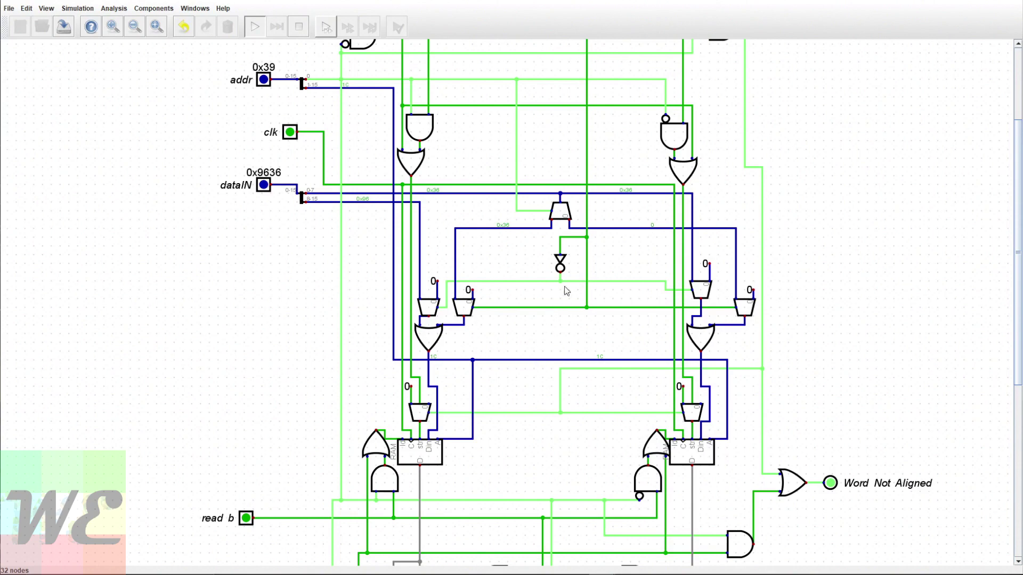
pyautogui.click(289, 133)
pyautogui.click(289, 133)
pyautogui.click(289, 133)
pyautogui.click(289, 133)
pyautogui.click(289, 133)
pyautogui.click(289, 135)
# - Inspect the left RAM's stored contents to check whether the misaligned write changed them
pyautogui.scroll(2, 423, 455)
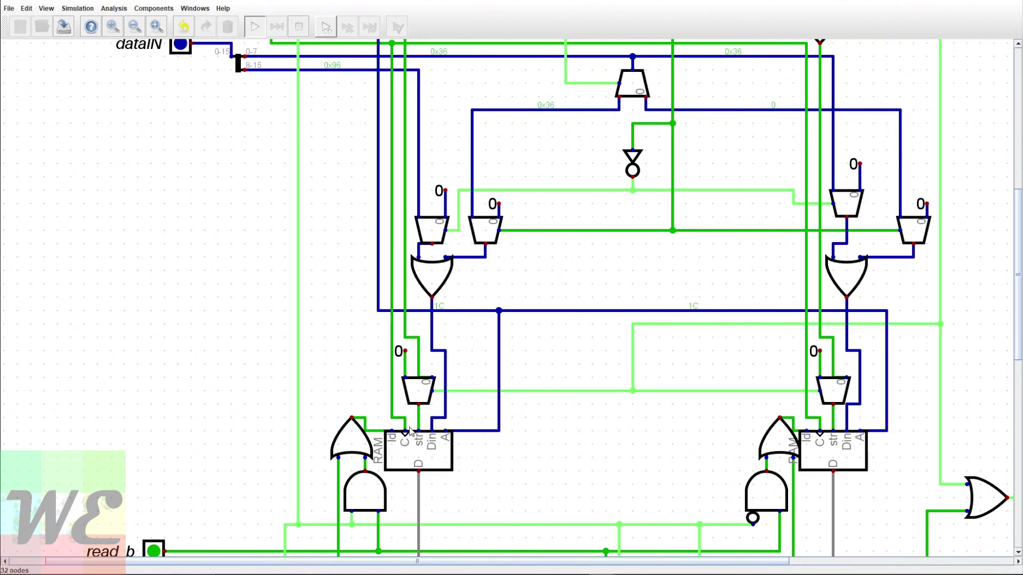
pyautogui.scroll(1, 409, 436)
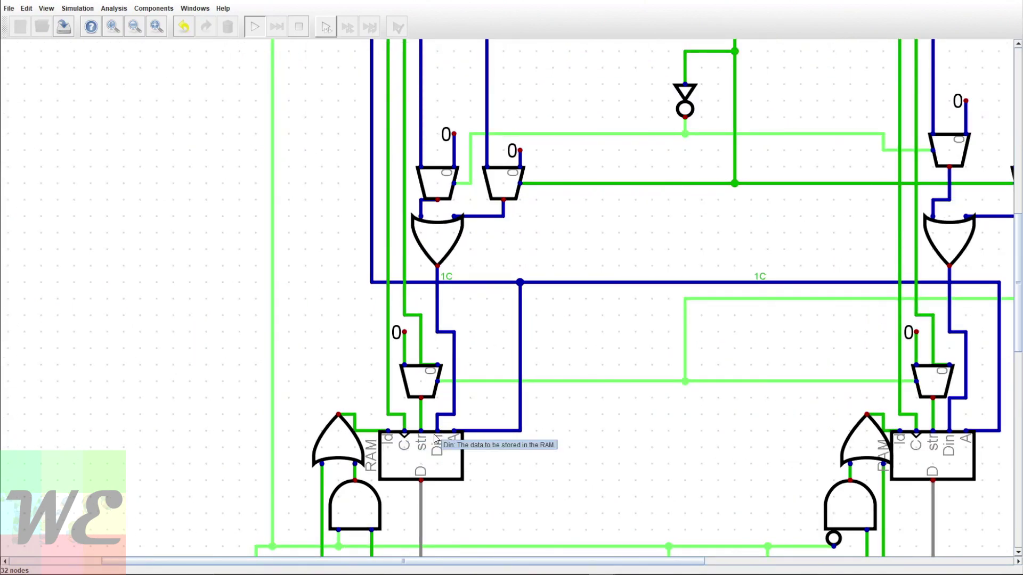
pyautogui.scroll(1, 416, 444)
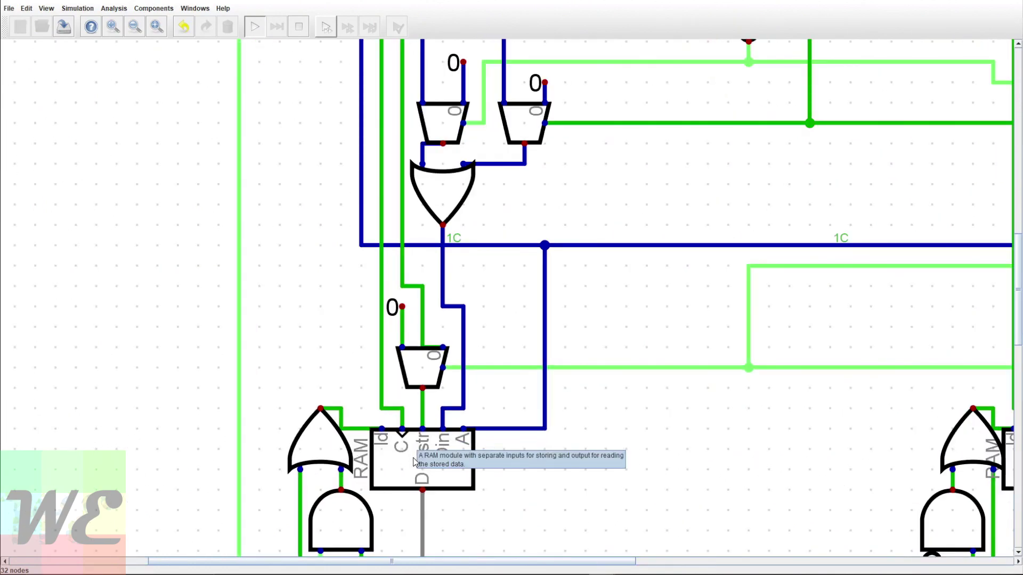
pyautogui.doubleClick(415, 462)
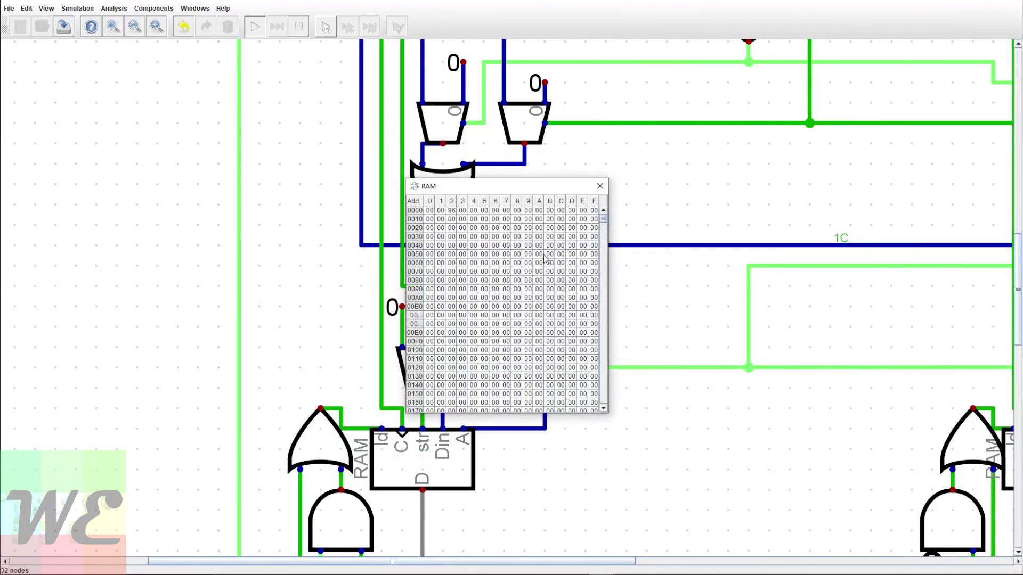
pyautogui.click(600, 186)
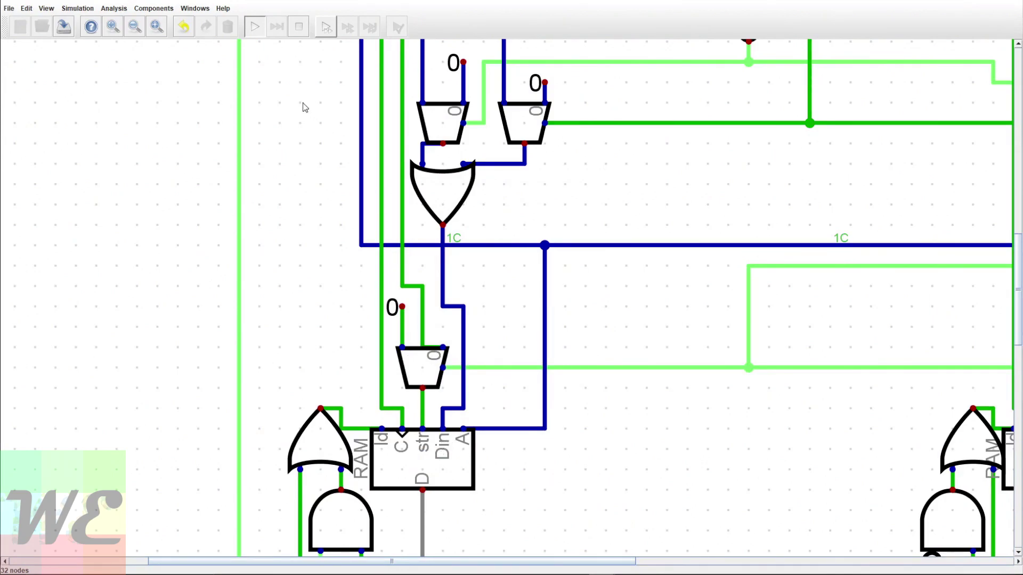
# - Stop the simulation and review the right RAM's data bits and address bits settings without changing them
pyautogui.scroll(-3, 305, 108)
pyautogui.scroll(-3, 530, 418)
pyautogui.scroll(1, 535, 242)
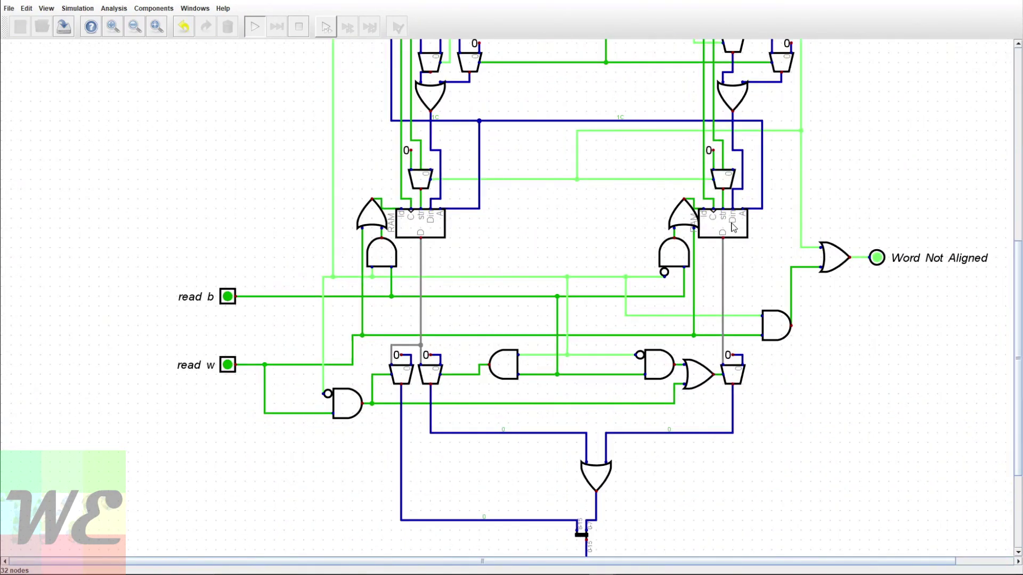
pyautogui.click(298, 28)
pyautogui.click(727, 231)
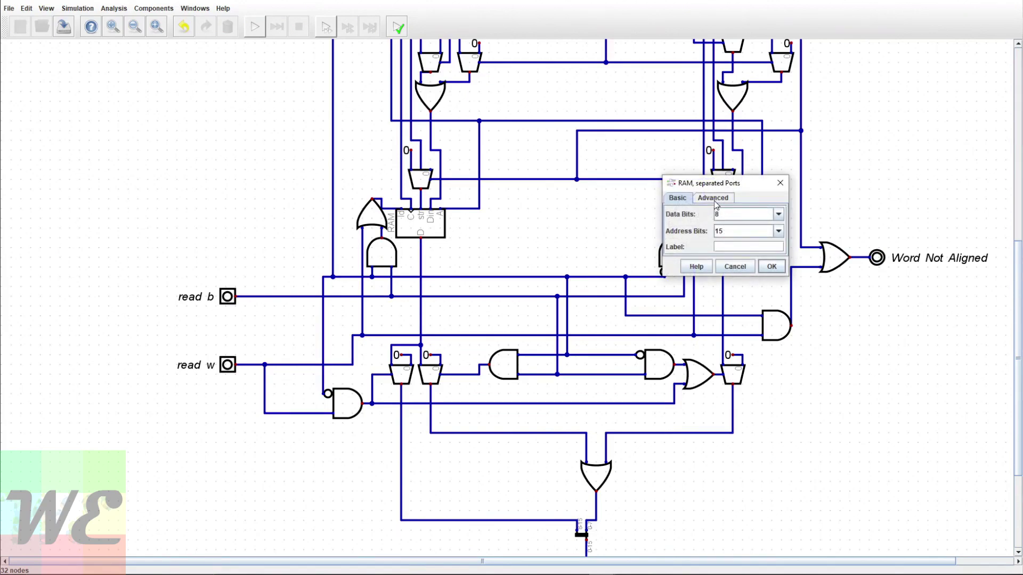
pyautogui.click(780, 182)
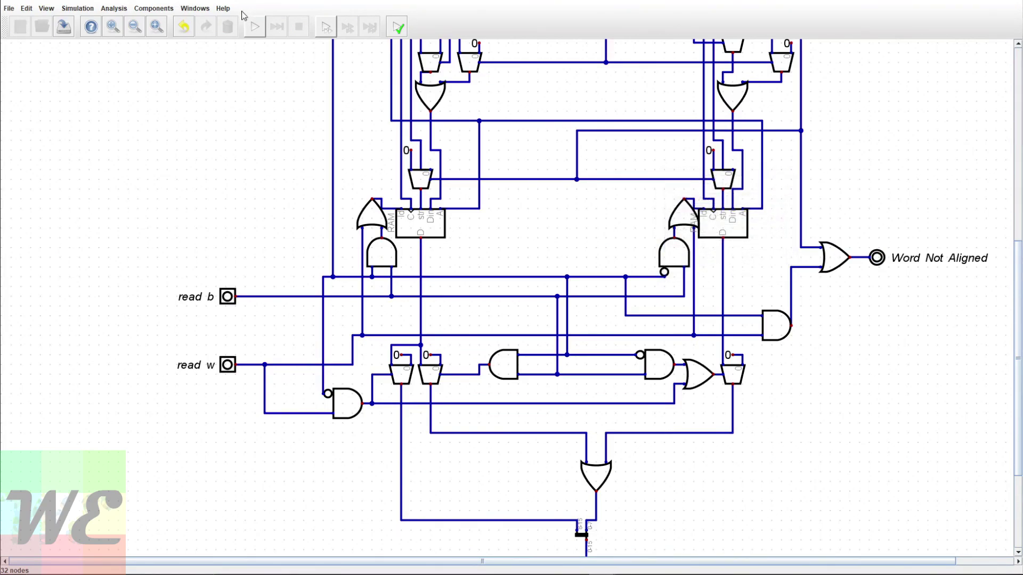
# - Place a RAM with separated ports in the empty area beside the circuit and delete it again
pyautogui.click(164, 9)
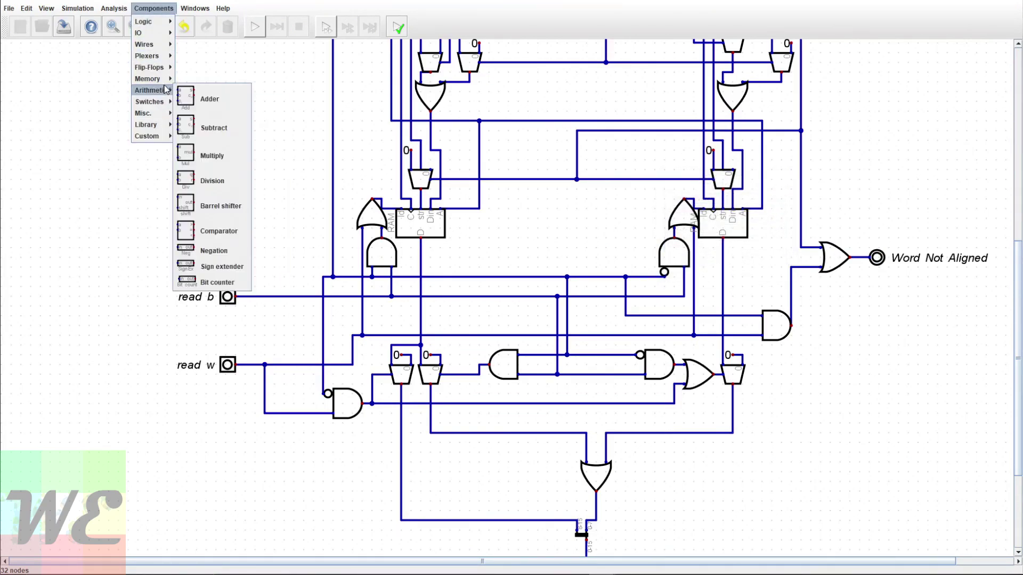
pyautogui.moveTo(154, 79)
pyautogui.moveTo(223, 79)
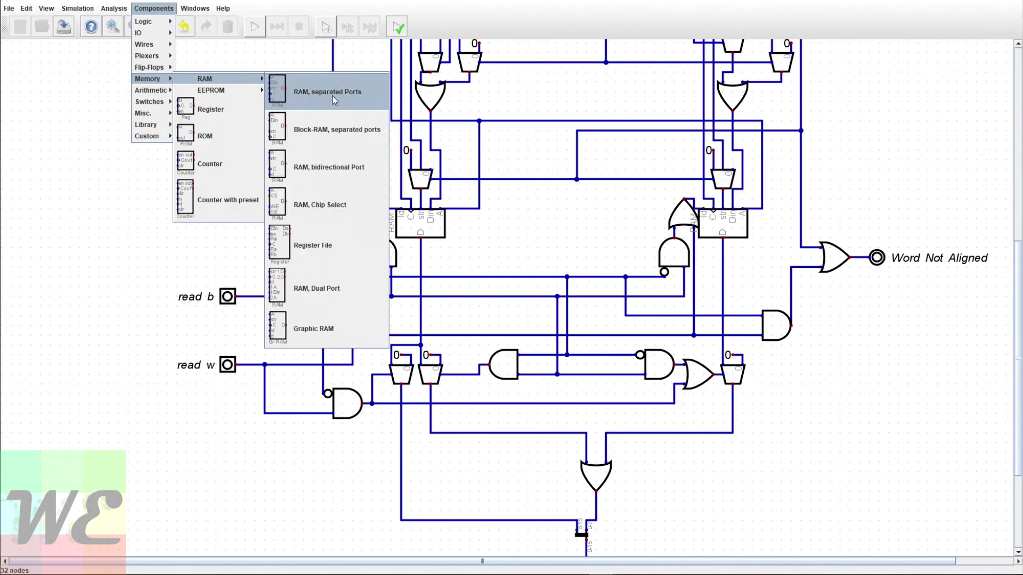
pyautogui.click(299, 92)
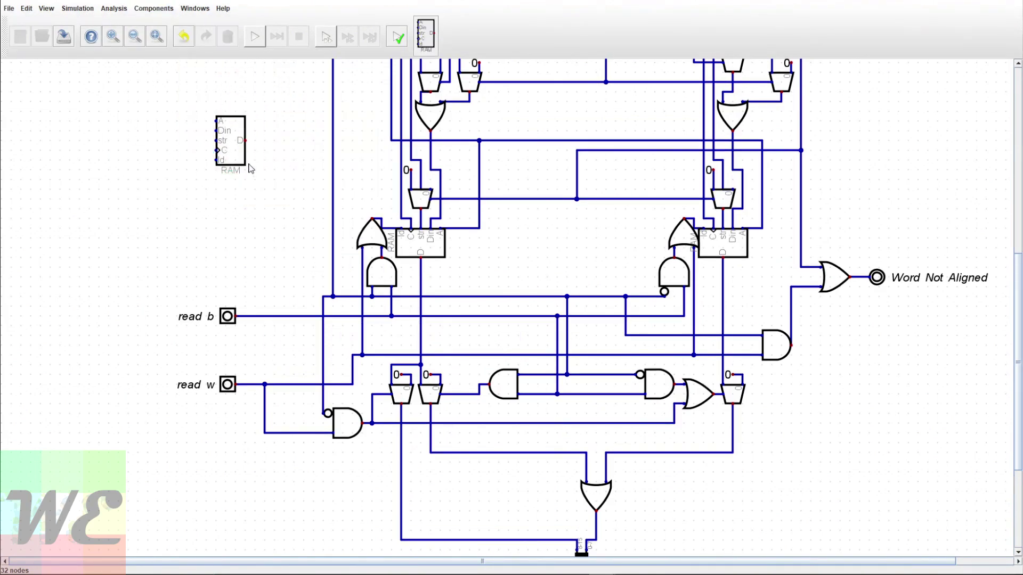
pyautogui.click(218, 122)
pyautogui.scroll(2, 219, 219)
pyautogui.scroll(-1, 213, 219)
pyautogui.click(231, 133)
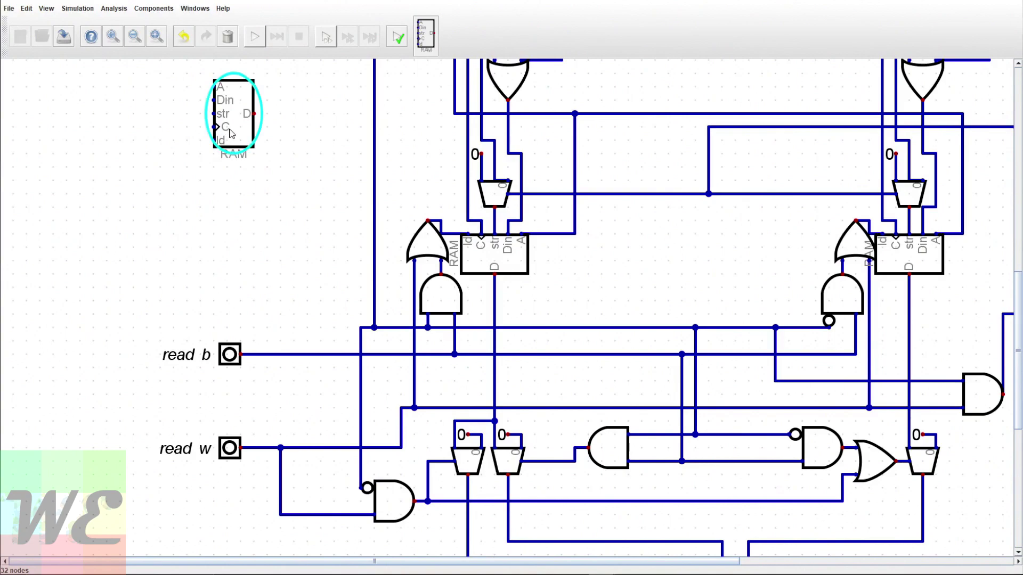
pyautogui.press('Delete')
# - Review the left RAM's data bits and address bits settings without changing them
pyautogui.scroll(-1, 257, 199)
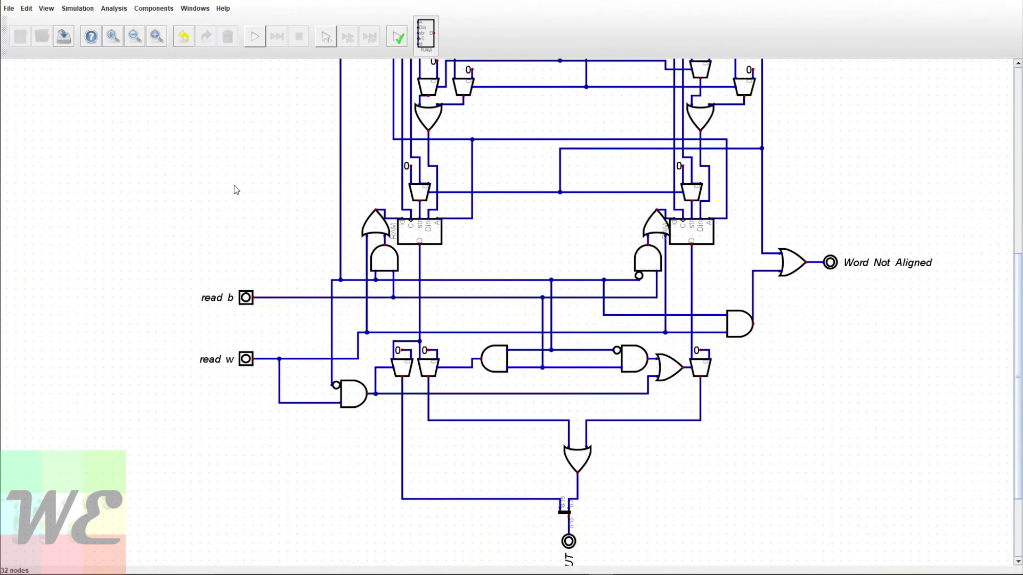
pyautogui.scroll(-2, 235, 194)
pyautogui.scroll(-4, 253, 211)
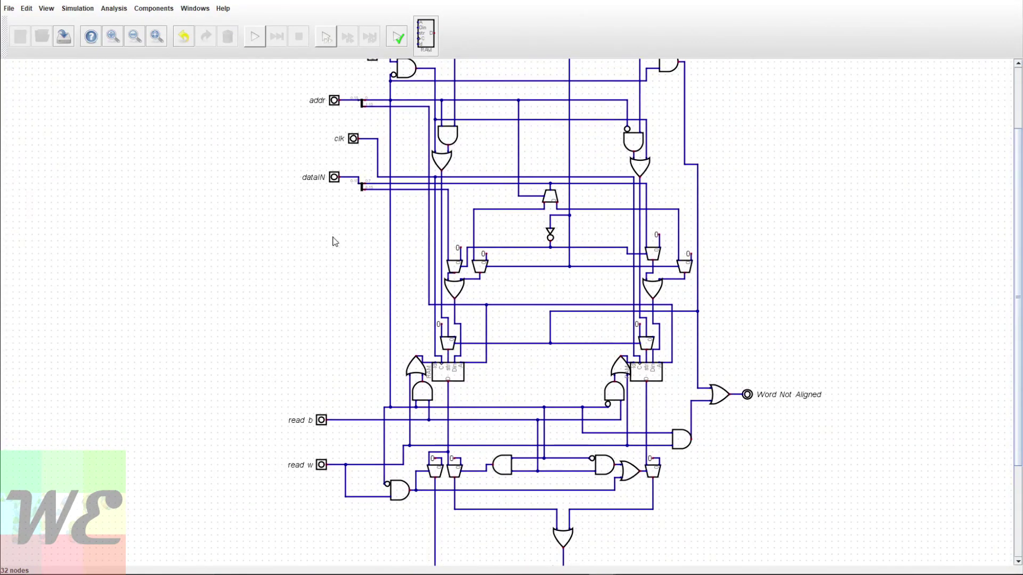
pyautogui.moveTo(477, 393); pyautogui.dragTo(450, 379)
pyautogui.click(507, 368)
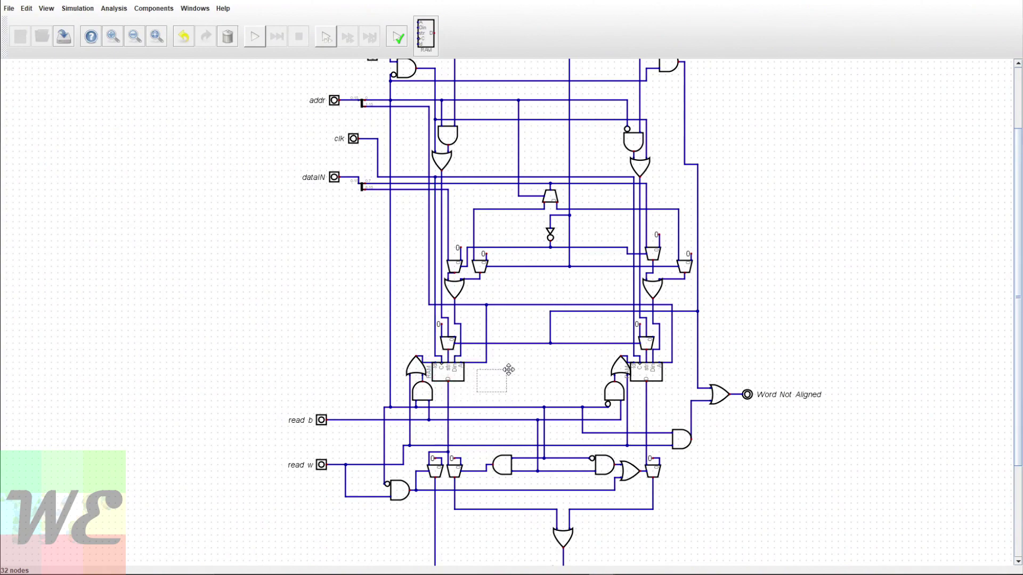
pyautogui.click(448, 375)
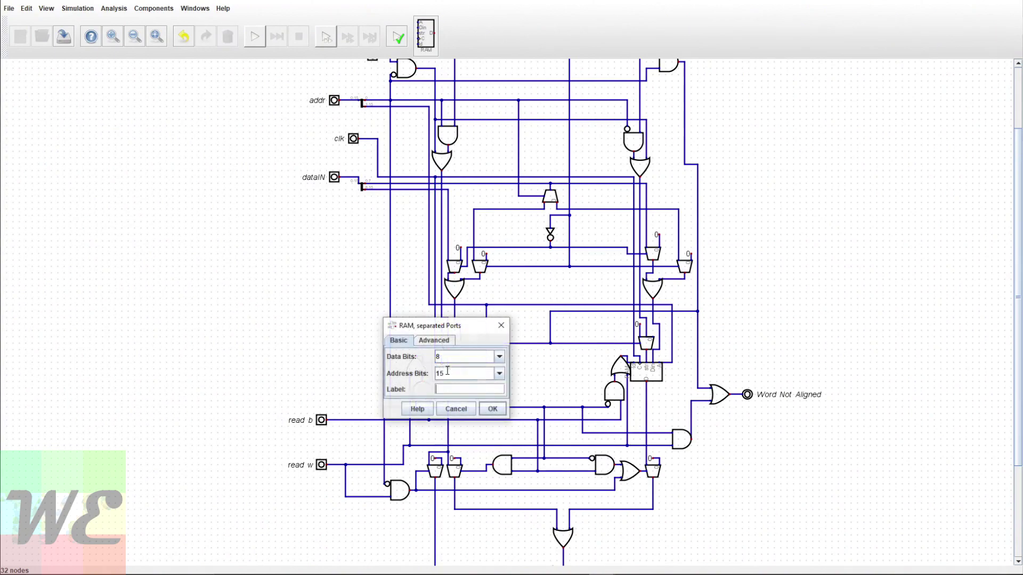
pyautogui.click(502, 326)
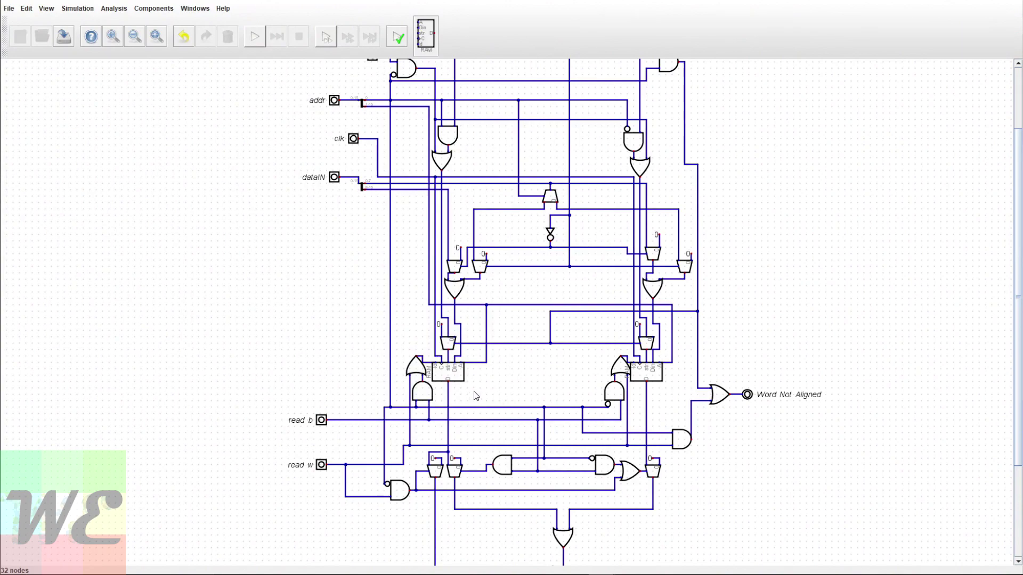
pyautogui.scroll(-2, 469, 389)
pyautogui.scroll(2, 456, 375)
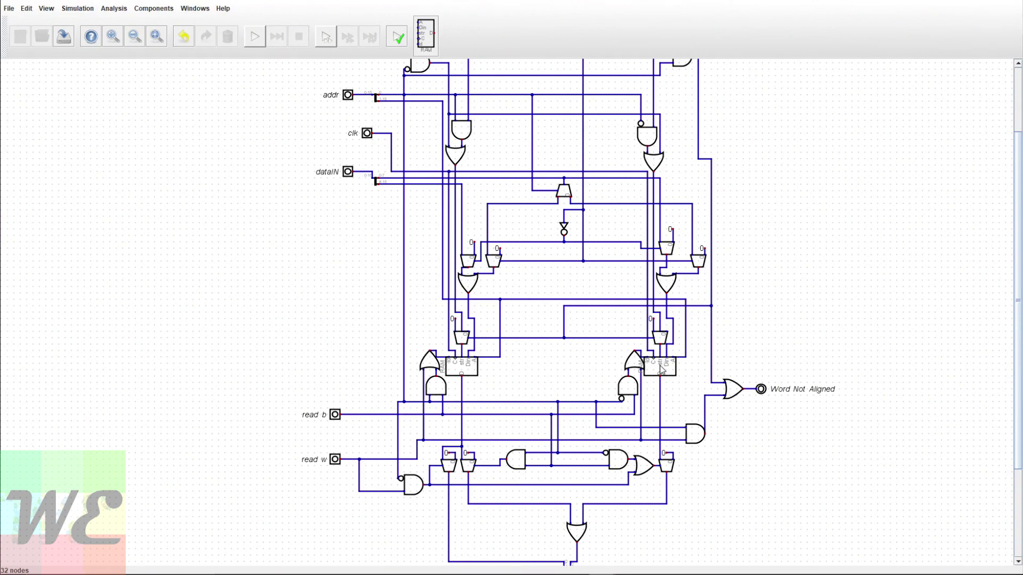
pyautogui.scroll(3, 354, 260)
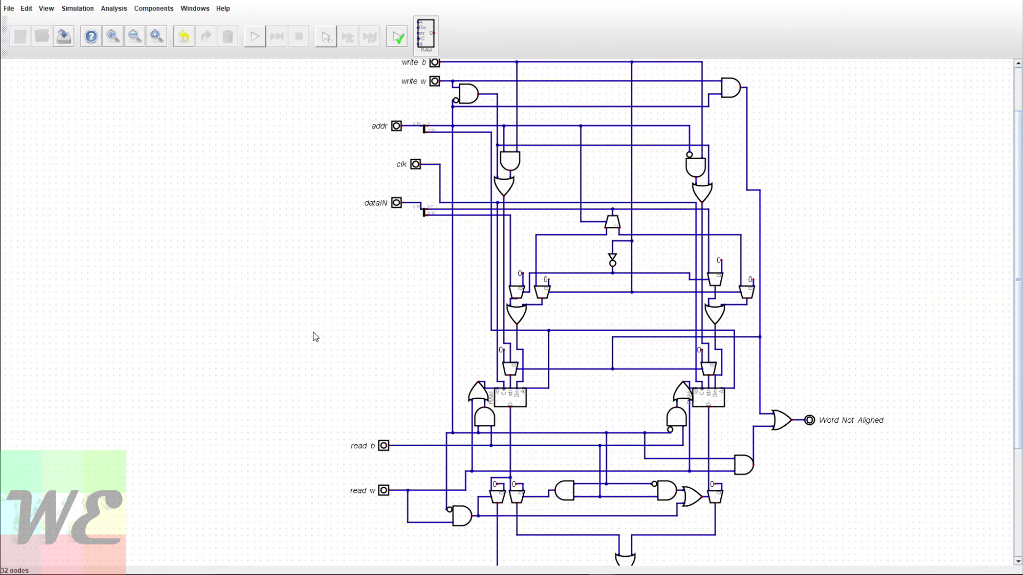
pyautogui.hscroll(3, 384, 339)
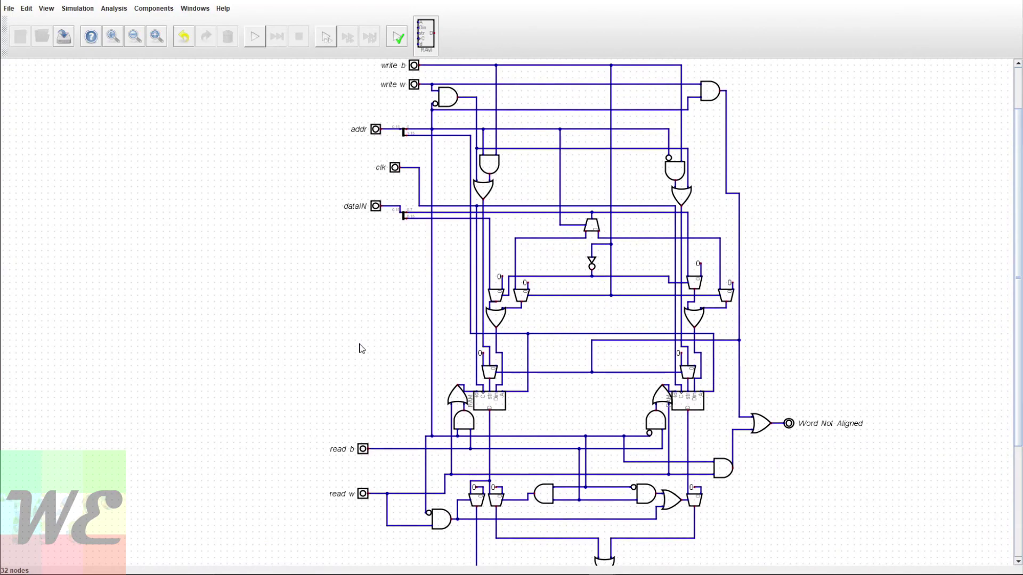
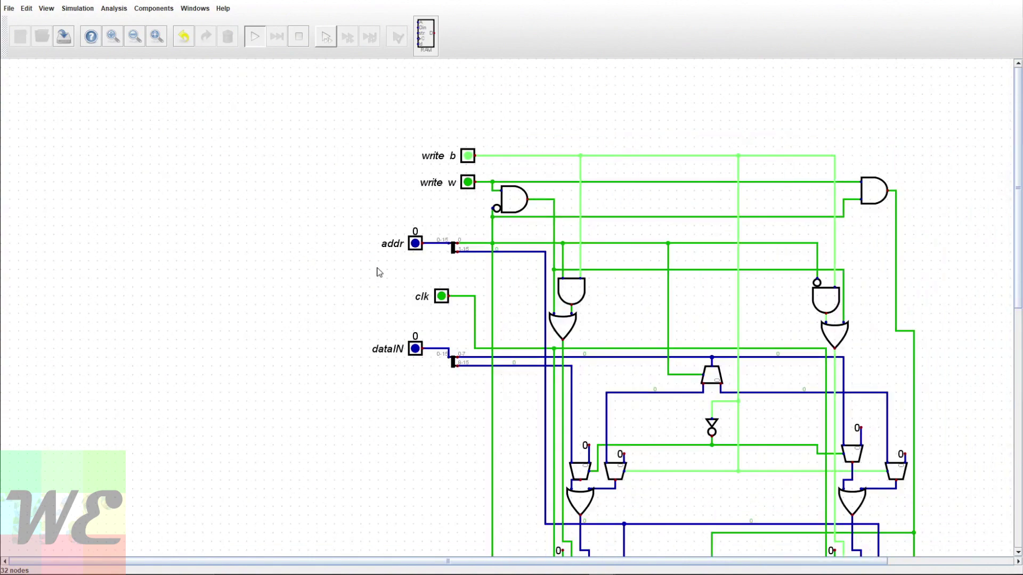
# - Set the addr input to 3 for a byte write in the running simulation
pyautogui.scroll(-3, 362, 224)
pyautogui.hscroll(2, 362, 224)
pyautogui.click(365, 159)
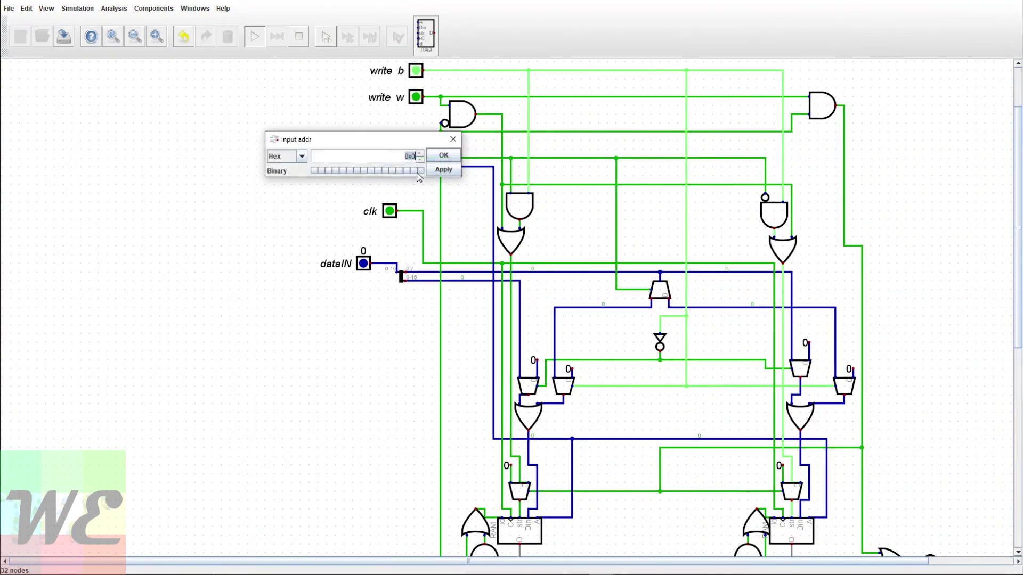
pyautogui.click(420, 171)
pyautogui.click(413, 170)
pyautogui.click(440, 157)
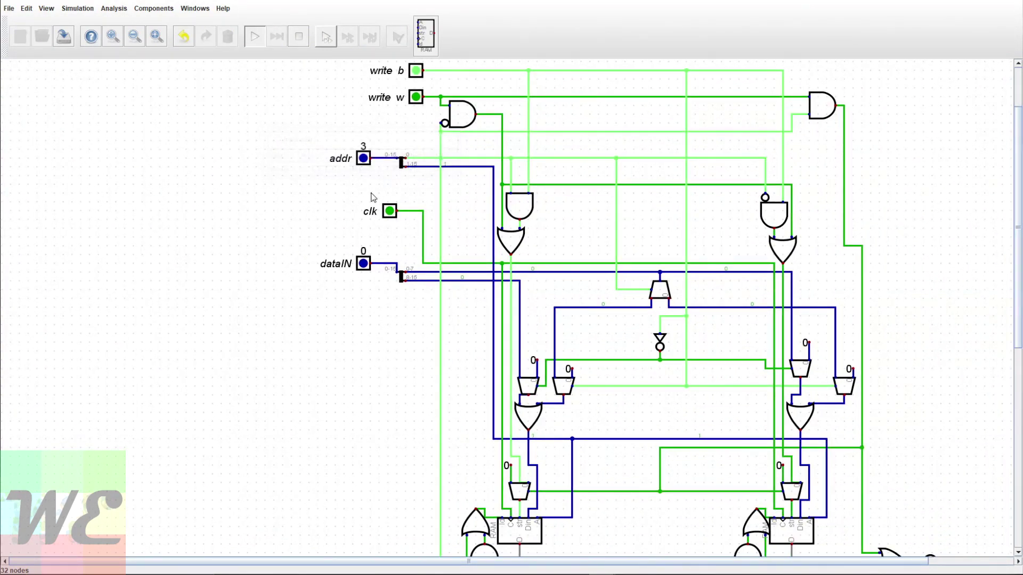
pyautogui.scroll(1, 376, 201)
pyautogui.scroll(-1, 393, 250)
pyautogui.scroll(-2, 362, 277)
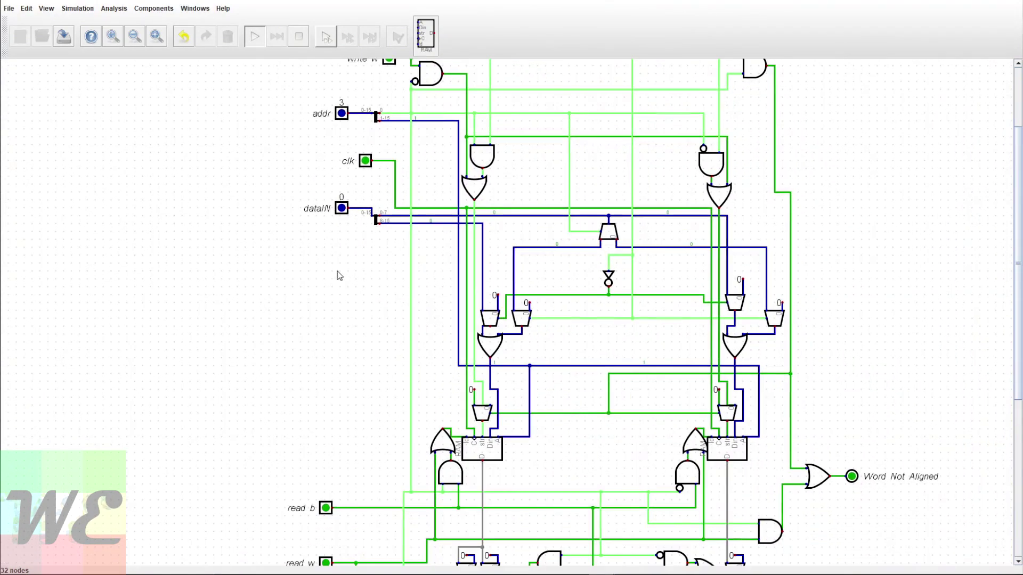
# - Set the dataIN input to 0x1234
pyautogui.click(342, 211)
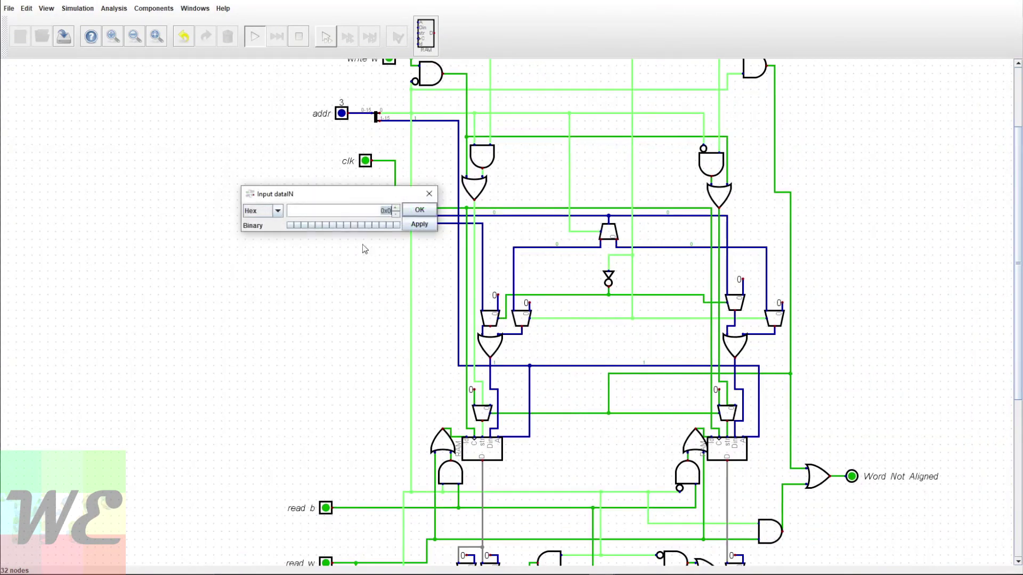
pyautogui.click(311, 225)
pyautogui.click(335, 226)
pyautogui.click(361, 226)
pyautogui.click(368, 226)
pyautogui.click(419, 210)
# - Review the dataIN input's hex value and its individual bits without changing them
pyautogui.scroll(-2, 356, 342)
pyautogui.hscroll(3, 320, 330)
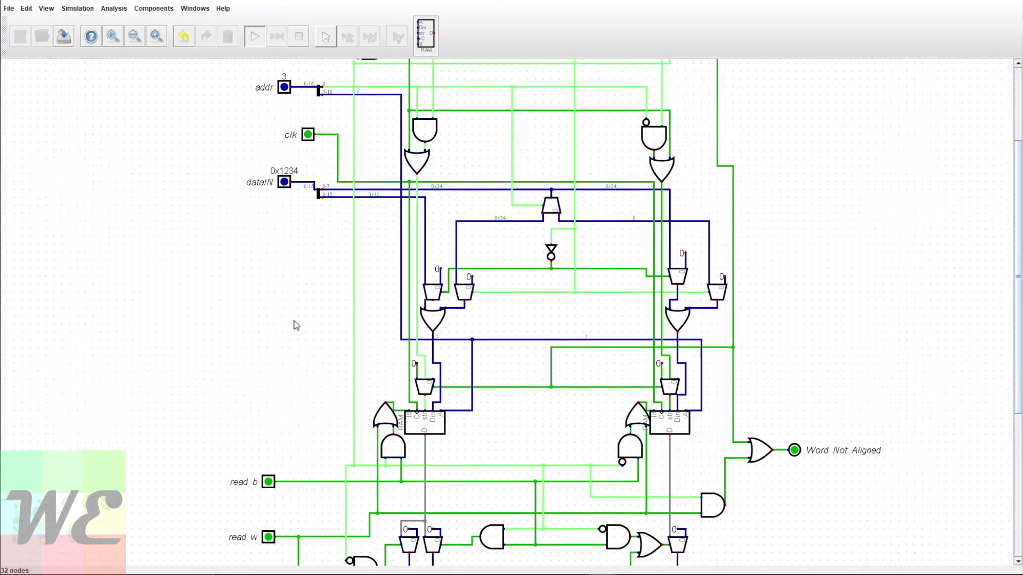
pyautogui.click(279, 183)
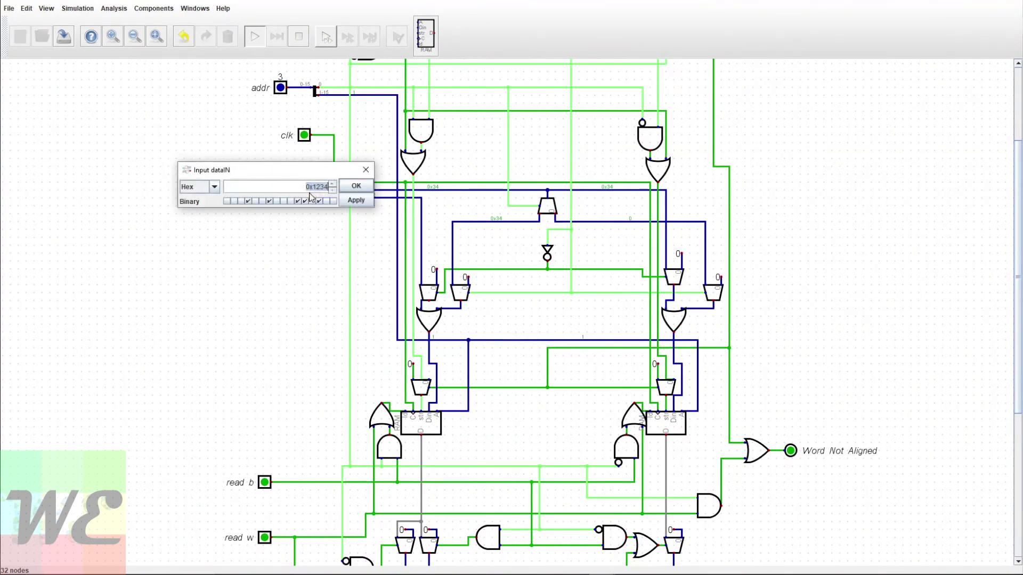
pyautogui.click(365, 170)
# - Trace how the dataIN bytes, the address bit and the write and read controls route through the logic to both RAMs and dataOUT
pyautogui.scroll(-2, 274, 253)
pyautogui.hscroll(1, 275, 252)
pyautogui.scroll(2, 301, 153)
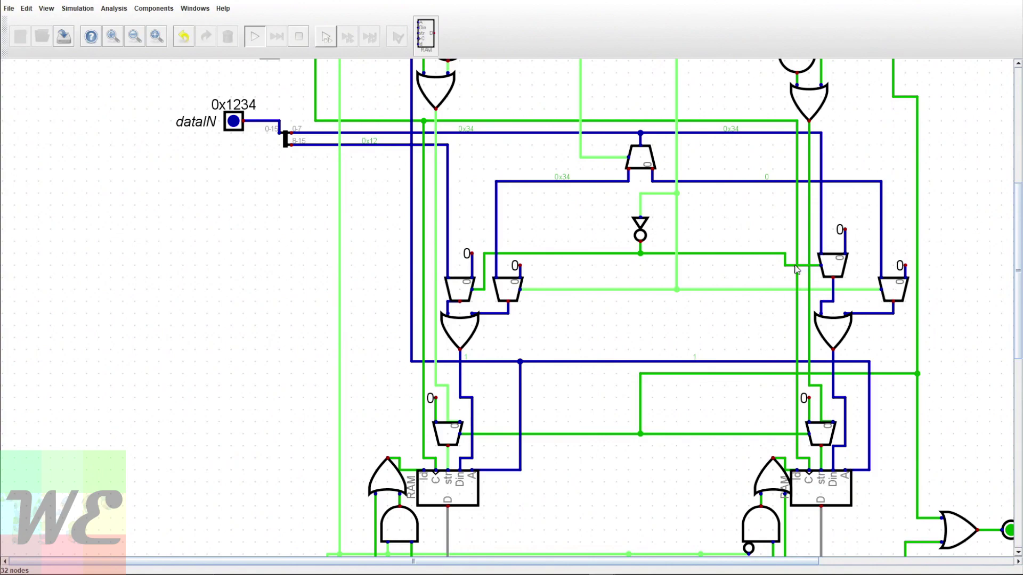
pyautogui.scroll(-2, 854, 226)
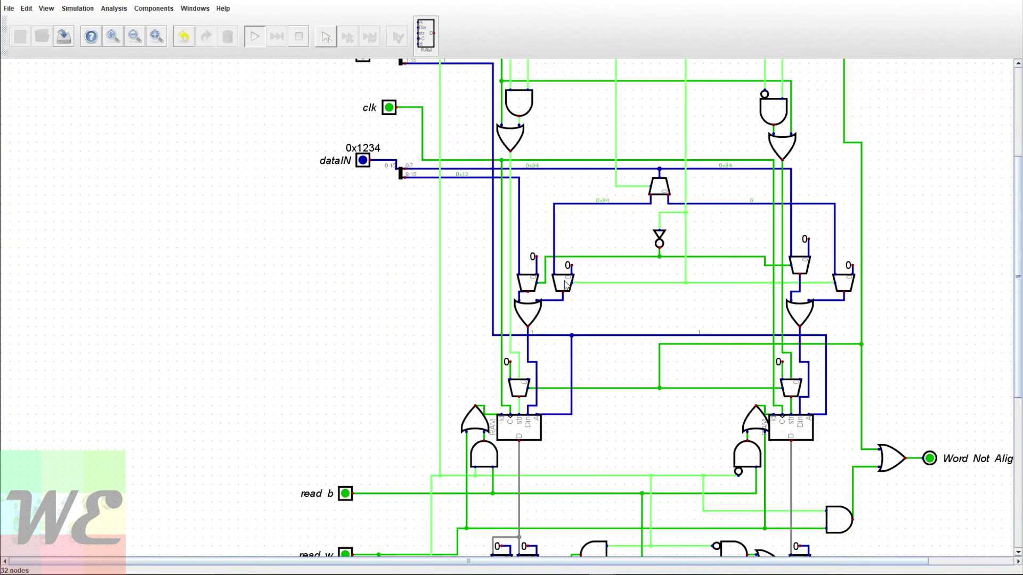
pyautogui.scroll(1, 681, 299)
pyautogui.moveTo(651, 320); pyautogui.dragTo(708, 355)
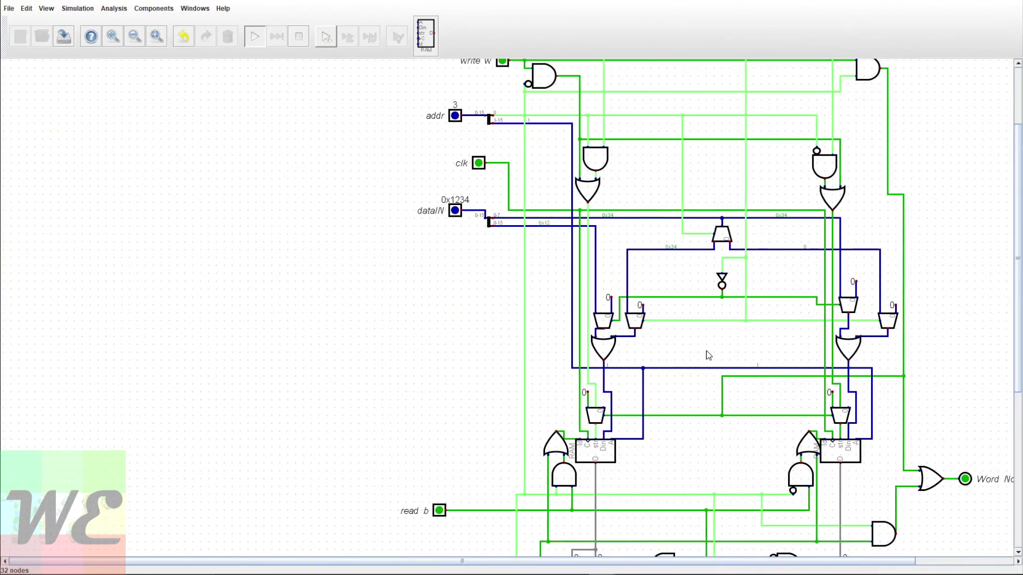
pyautogui.moveTo(678, 278); pyautogui.dragTo(669, 208)
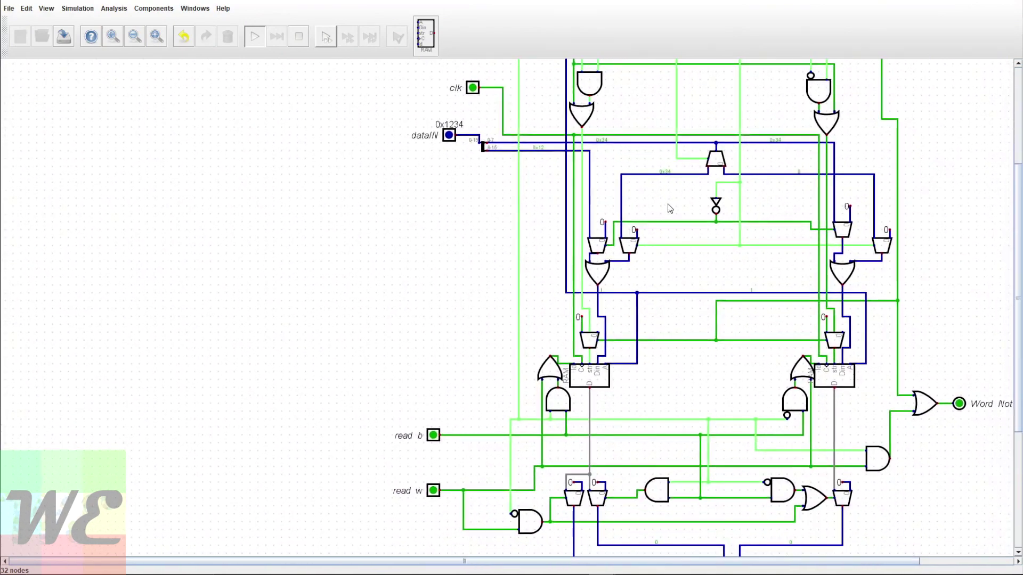
pyautogui.moveTo(685, 390); pyautogui.dragTo(687, 318)
pyautogui.moveTo(663, 277); pyautogui.dragTo(572, 302)
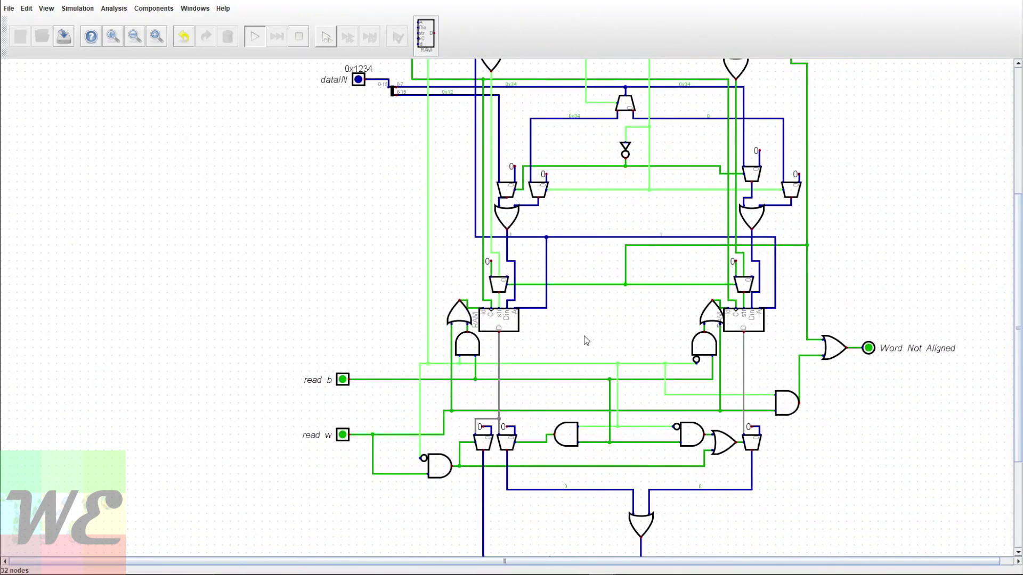
pyautogui.moveTo(586, 341); pyautogui.dragTo(654, 228)
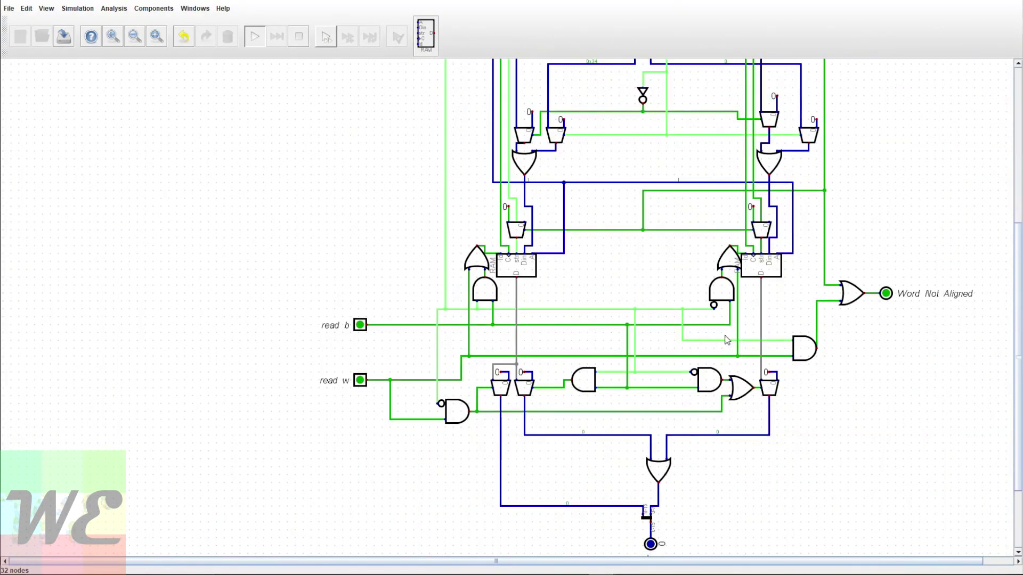
pyautogui.scroll(3, 574, 450)
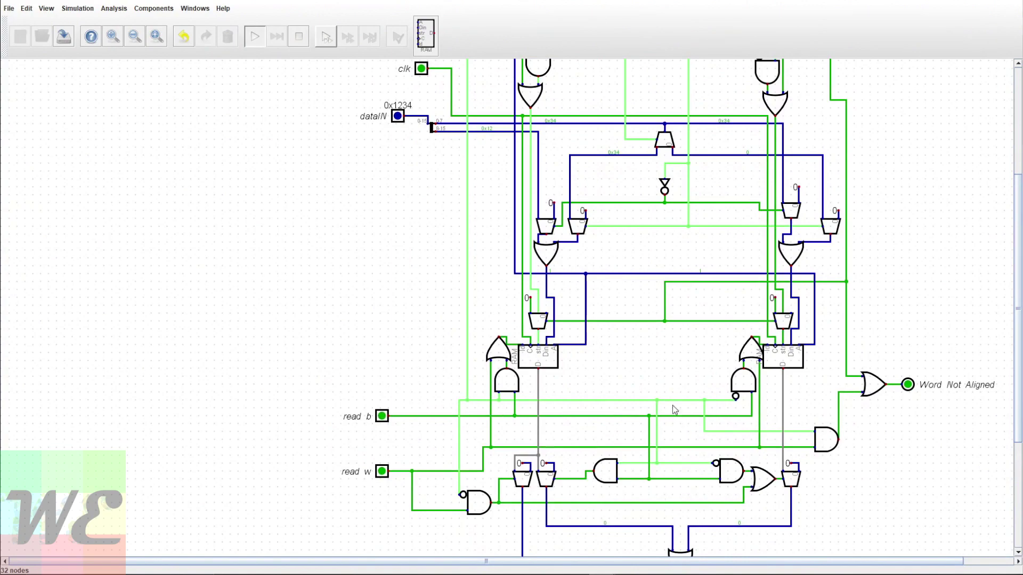
pyautogui.scroll(3, 682, 368)
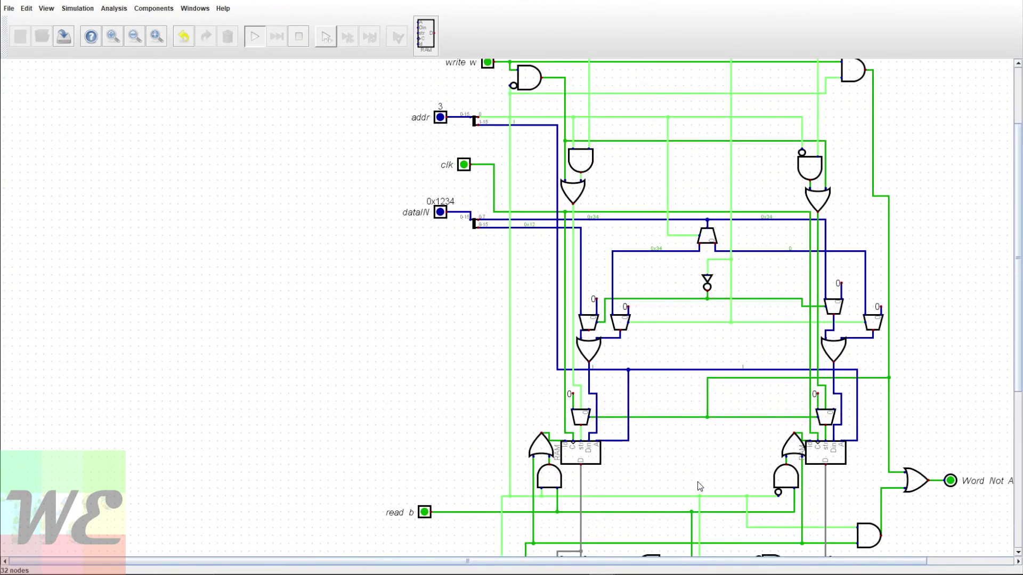
pyautogui.scroll(-4, 666, 415)
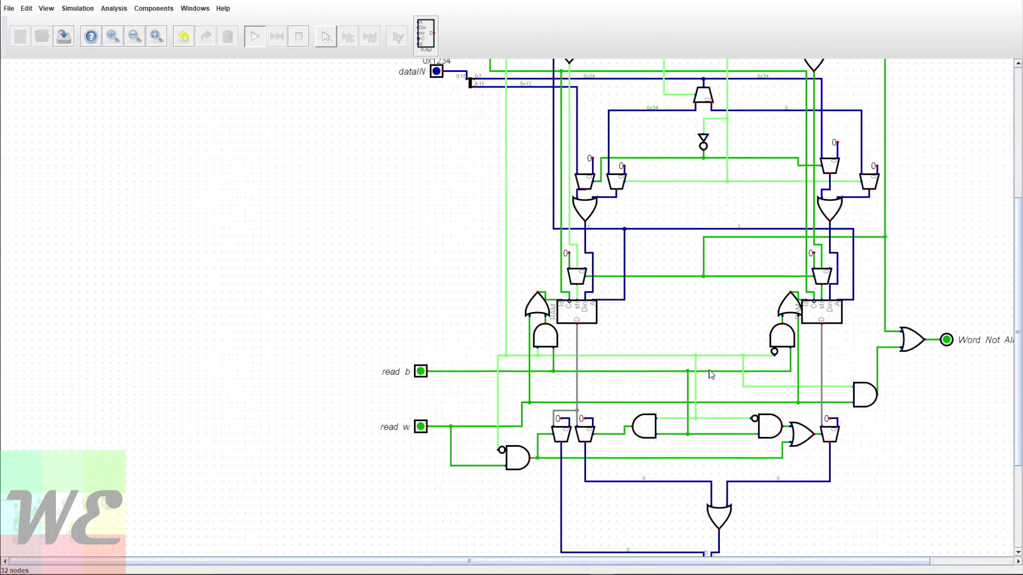
pyautogui.scroll(2, 629, 245)
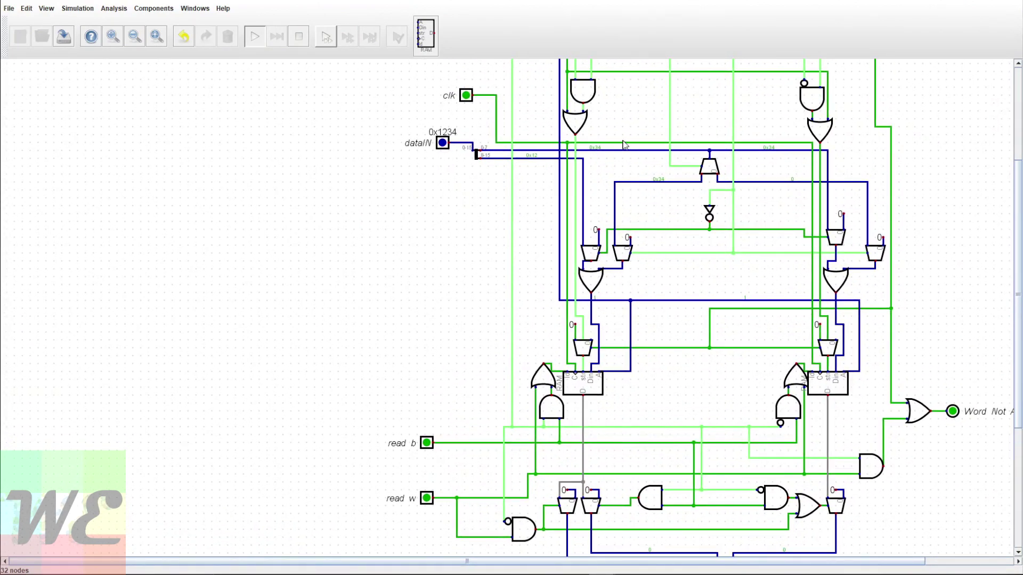
pyautogui.scroll(2, 622, 139)
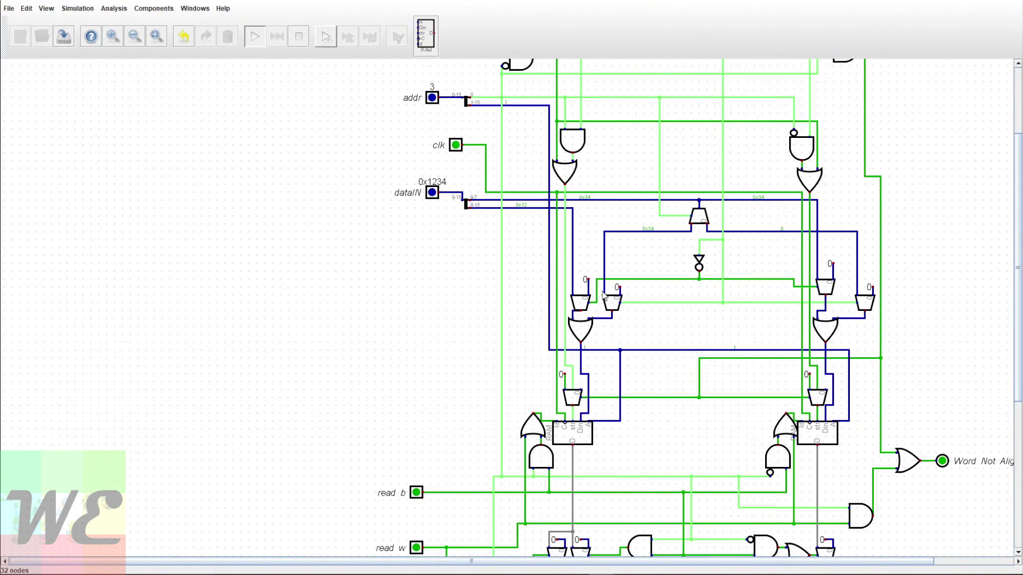
pyautogui.scroll(2, 656, 192)
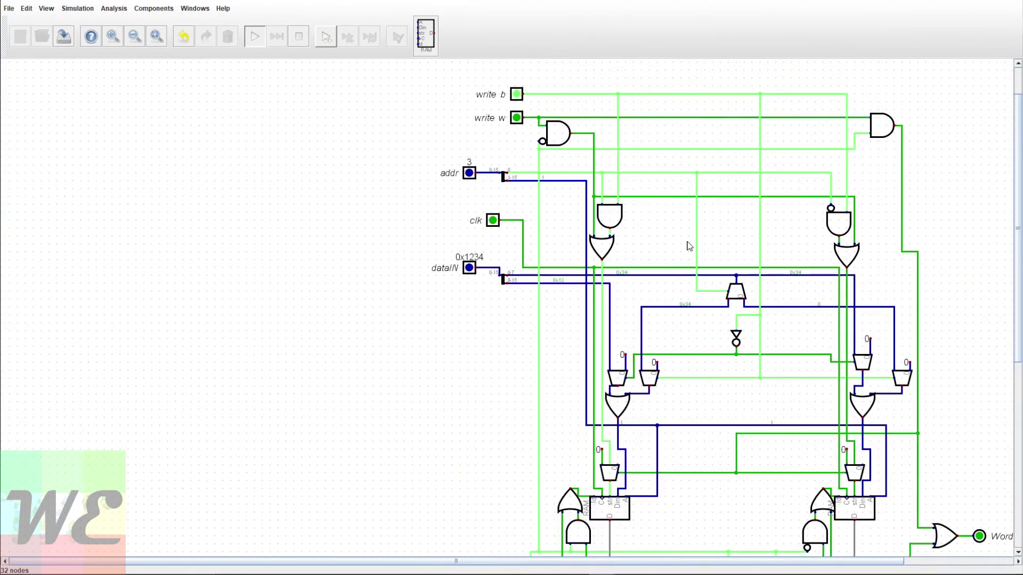
pyautogui.scroll(-4, 687, 252)
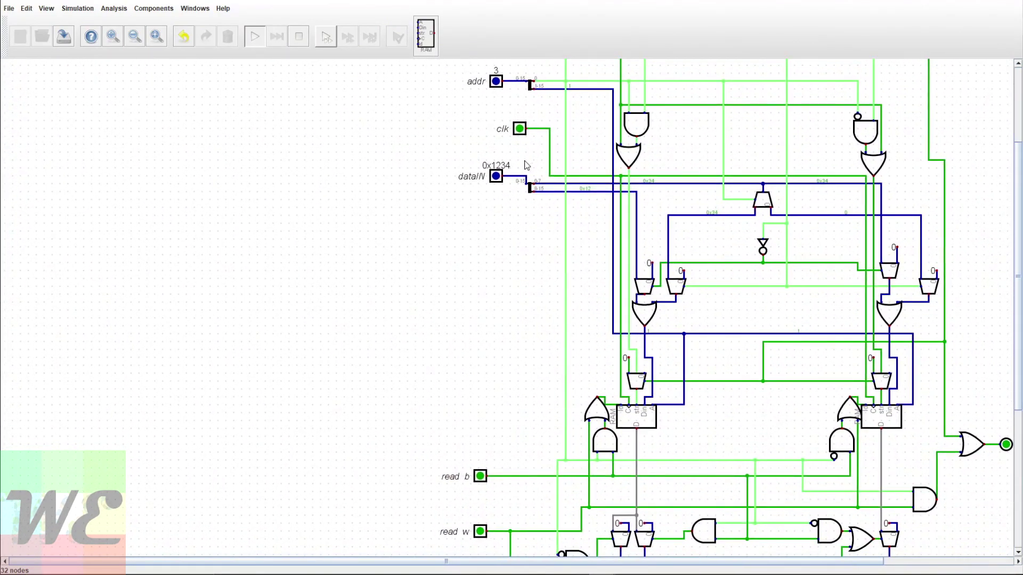
pyautogui.scroll(2, 511, 176)
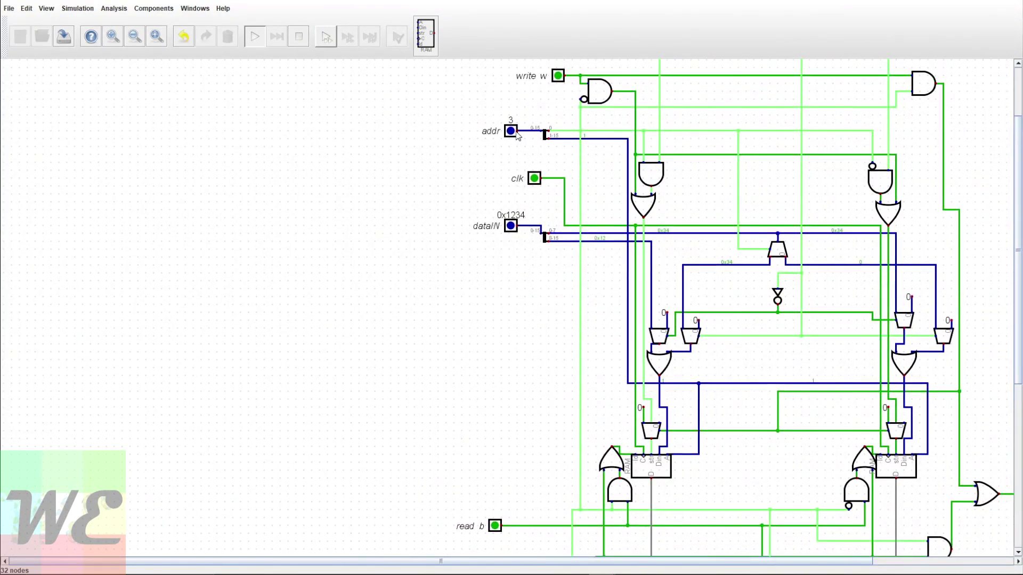
pyautogui.scroll(-1, 527, 196)
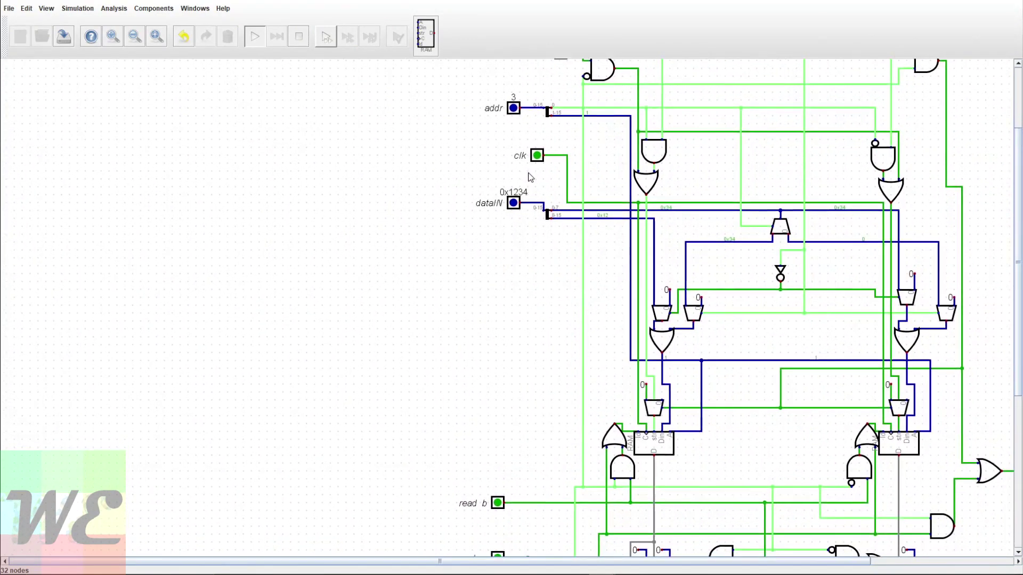
pyautogui.scroll(1, 531, 212)
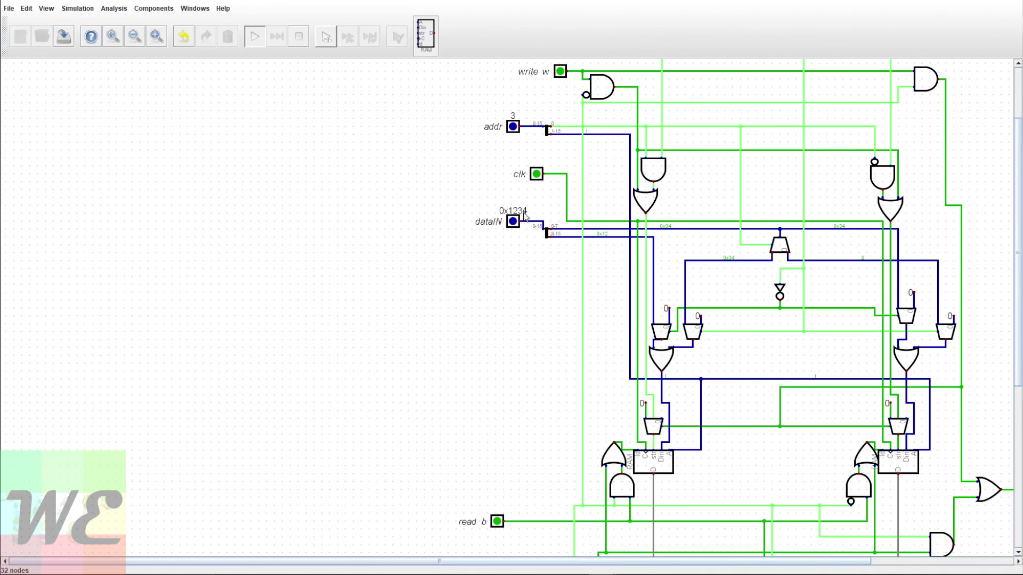
pyautogui.scroll(-5, 535, 338)
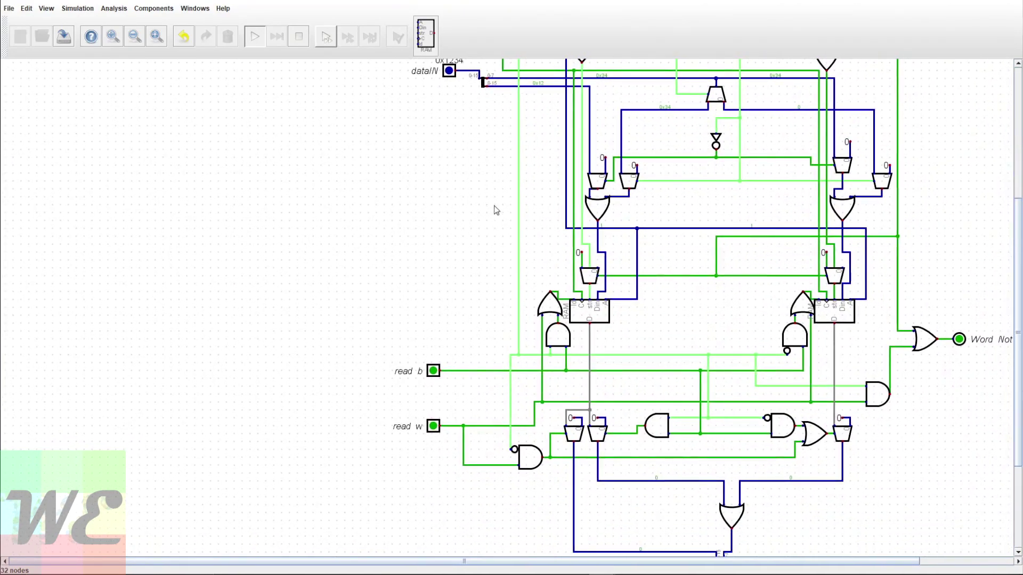
pyautogui.hscroll(4, 737, 205)
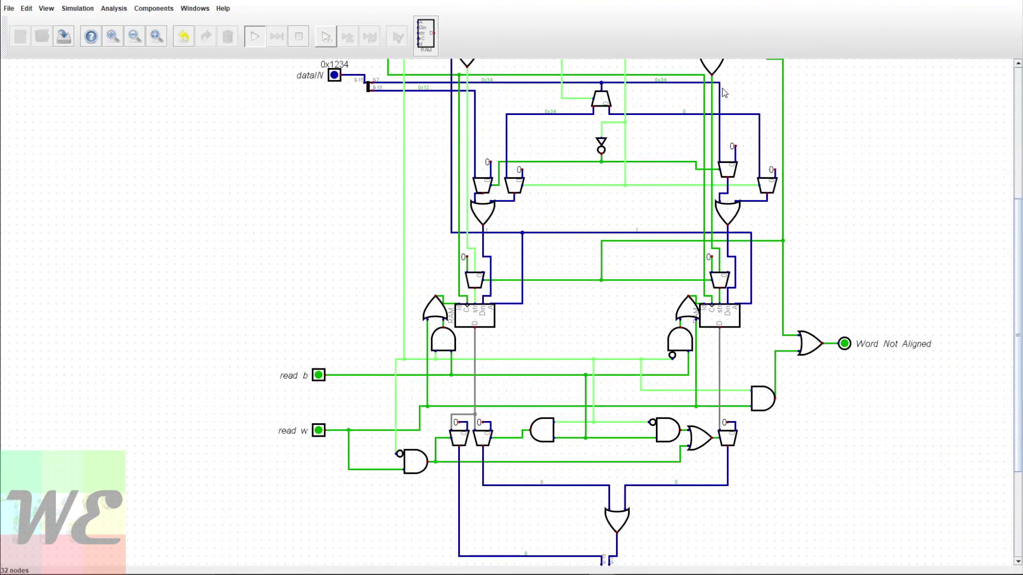
pyautogui.scroll(-1, 603, 294)
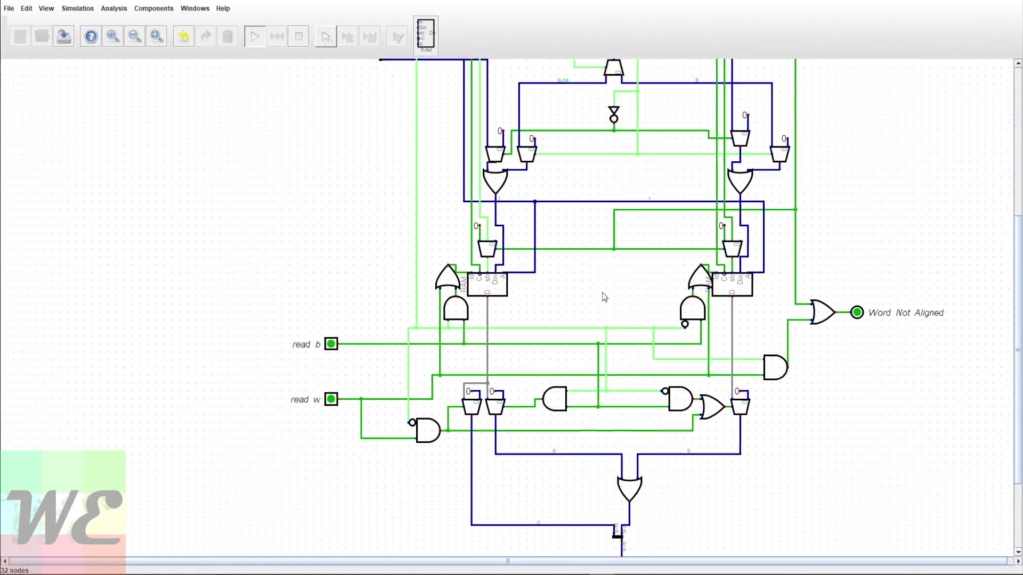
pyautogui.hscroll(-3, 685, 341)
pyautogui.moveTo(685, 341); pyautogui.dragTo(750, 405)
pyautogui.scroll(-3, 746, 395)
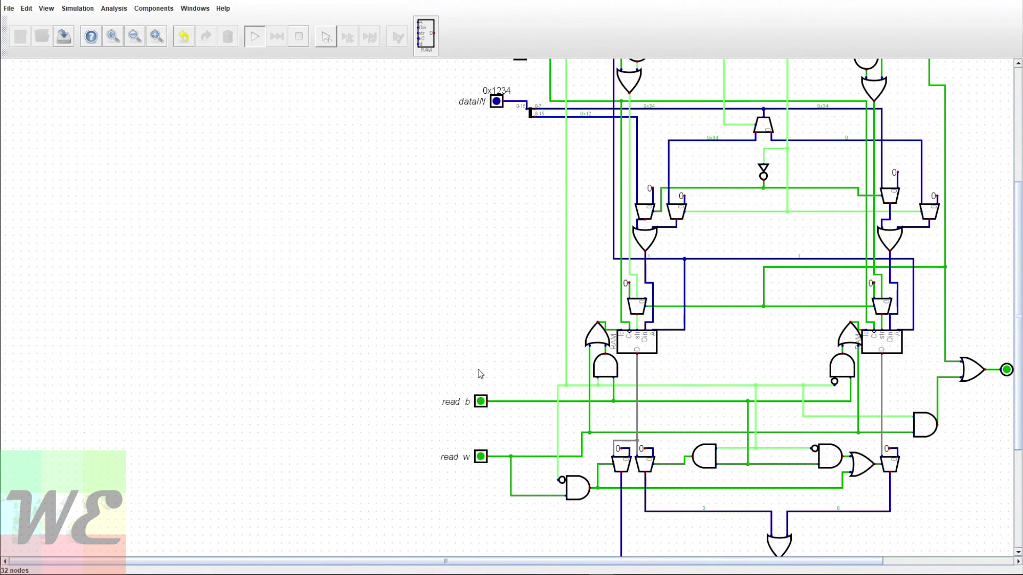
# - Pulse clk once to write the low byte of dataIN to address 3
pyautogui.scroll(8, 521, 491)
pyautogui.scroll(1, 521, 490)
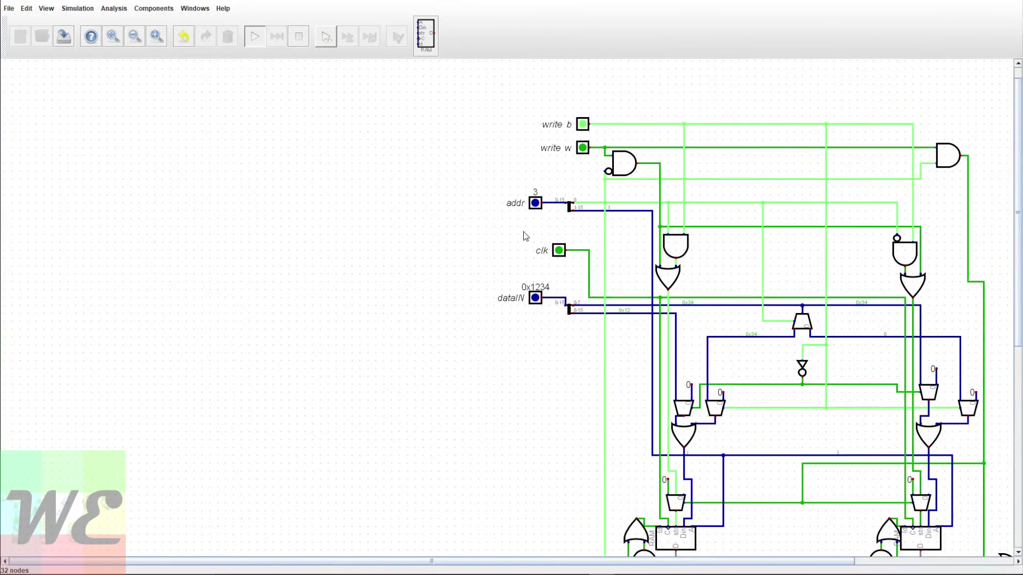
pyautogui.click(565, 255)
pyautogui.click(563, 257)
# - Read back the byte at address 3 by switching read b on, check dataOUT, and switch it off again
pyautogui.scroll(-4, 500, 320)
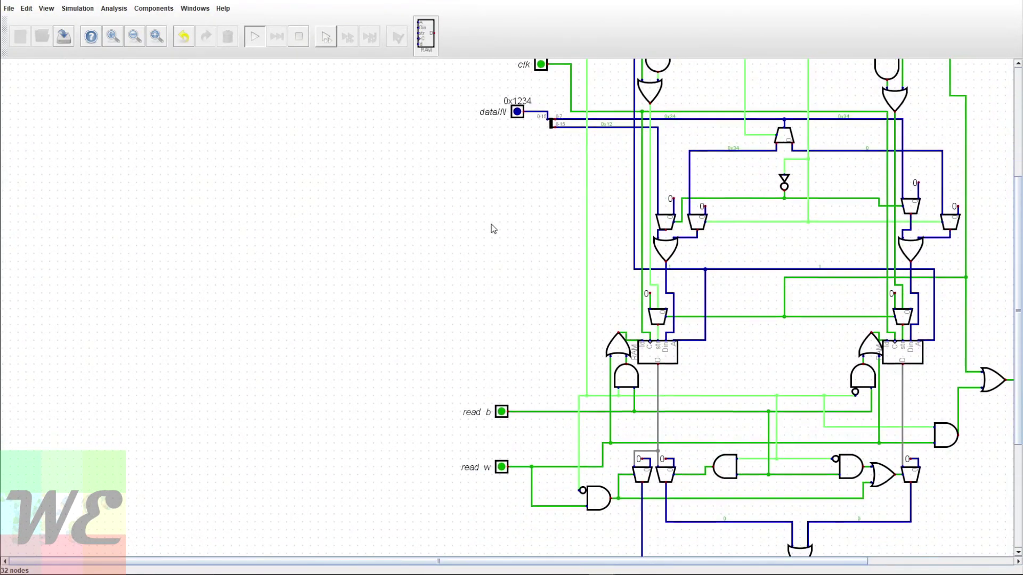
pyautogui.click(503, 413)
pyautogui.scroll(-4, 426, 346)
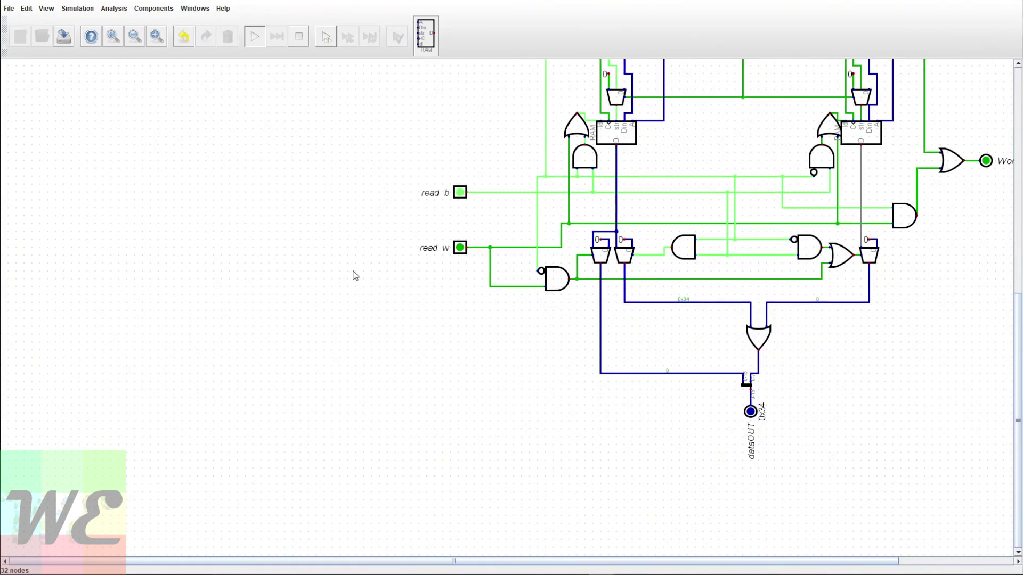
pyautogui.click(459, 193)
# - Test a word read at the odd address 3 by switching read w on, and switch it off again
pyautogui.click(460, 249)
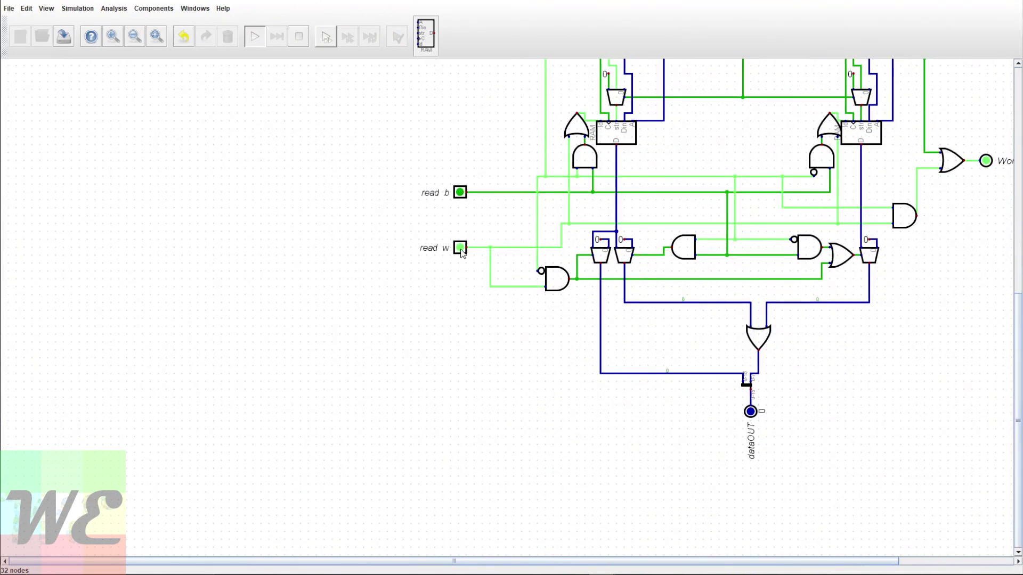
pyautogui.scroll(10, 591, 336)
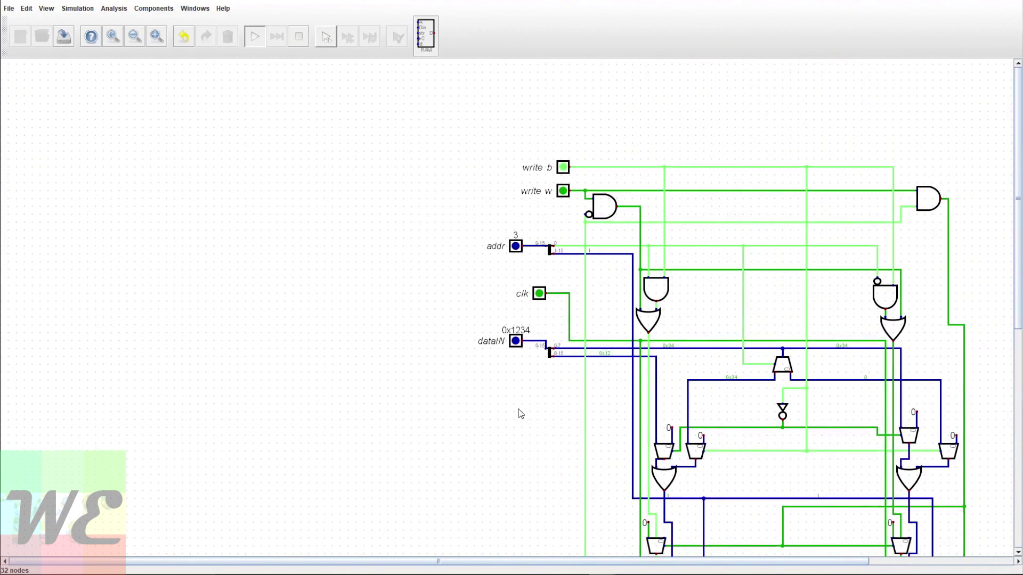
pyautogui.scroll(-10, 520, 415)
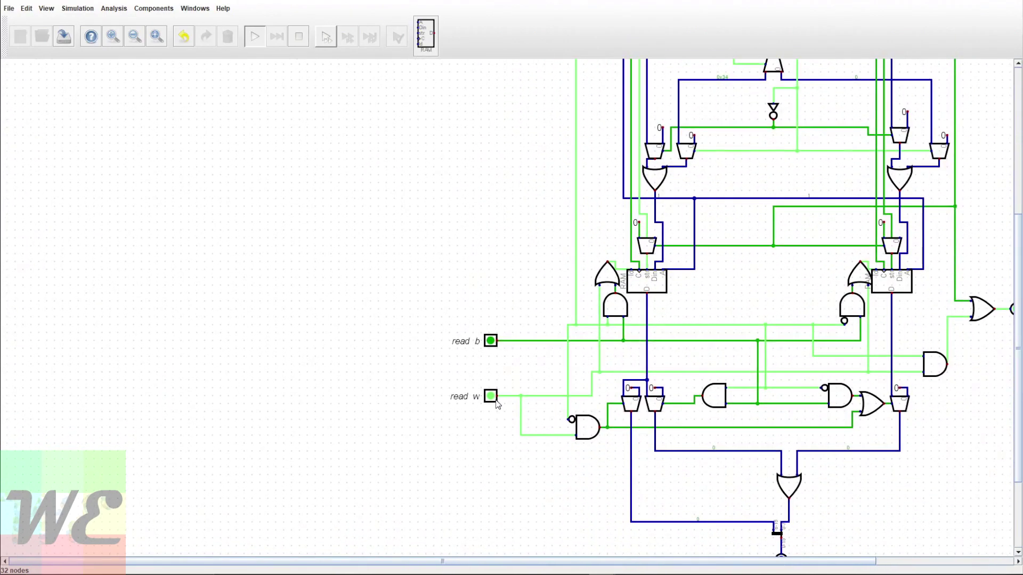
pyautogui.click(493, 399)
# - Set the addr input to 2
pyautogui.scroll(10, 464, 240)
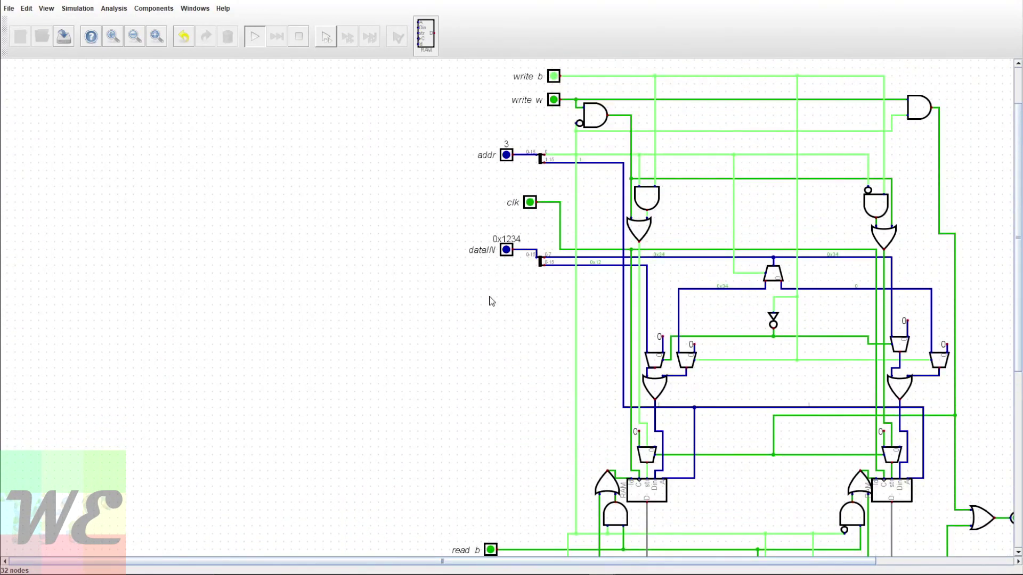
pyautogui.scroll(1, 476, 324)
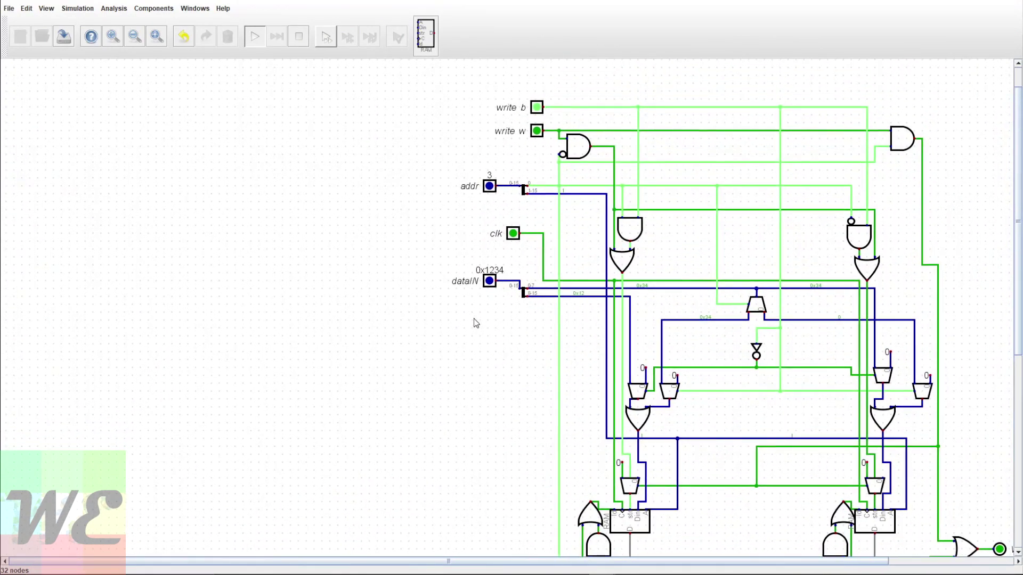
pyautogui.click(491, 190)
pyautogui.click(547, 203)
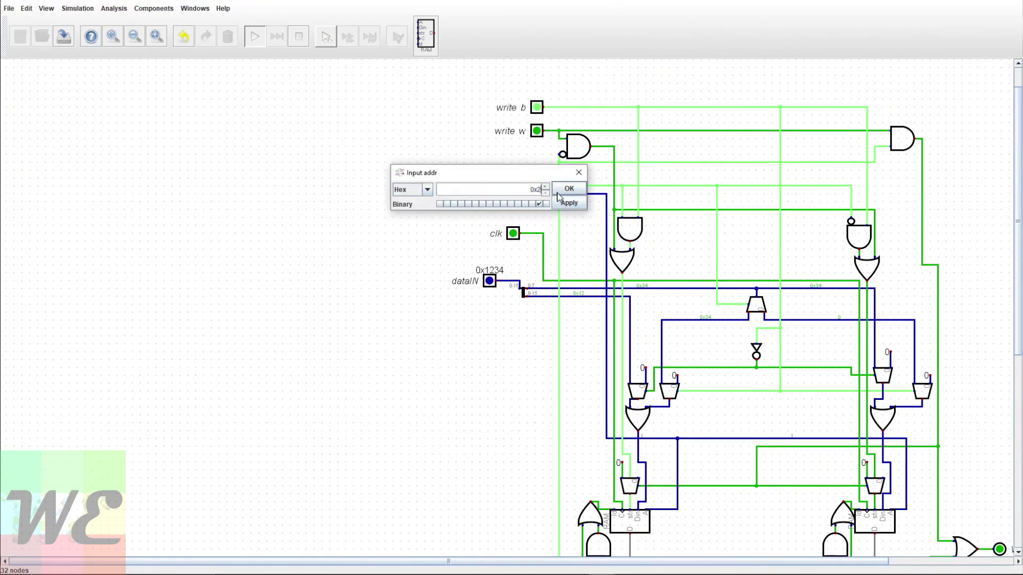
pyautogui.click(559, 193)
# - Set the dataIN input to the hexadecimal value 0x12
pyautogui.scroll(-2, 512, 308)
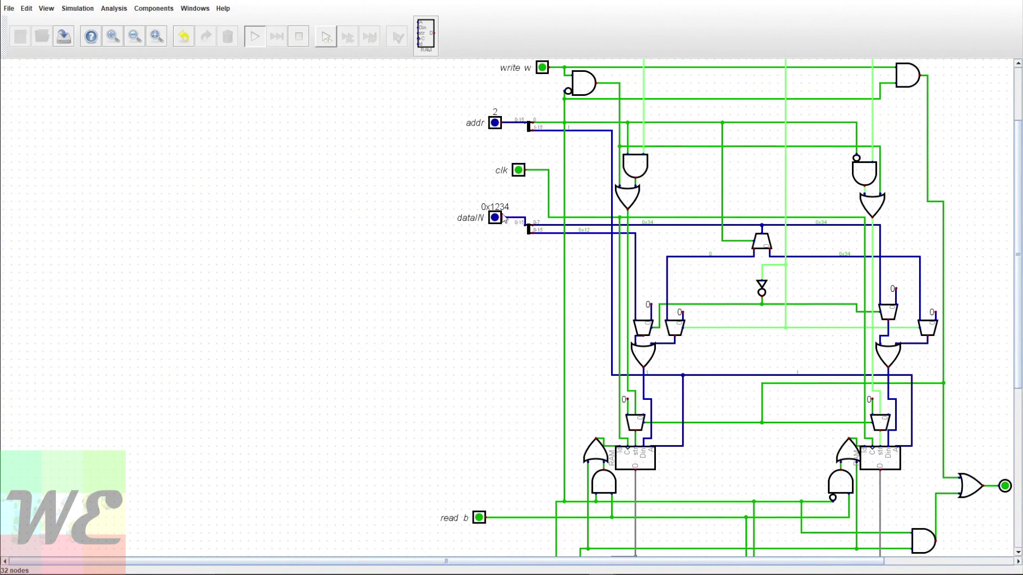
pyautogui.click(500, 219)
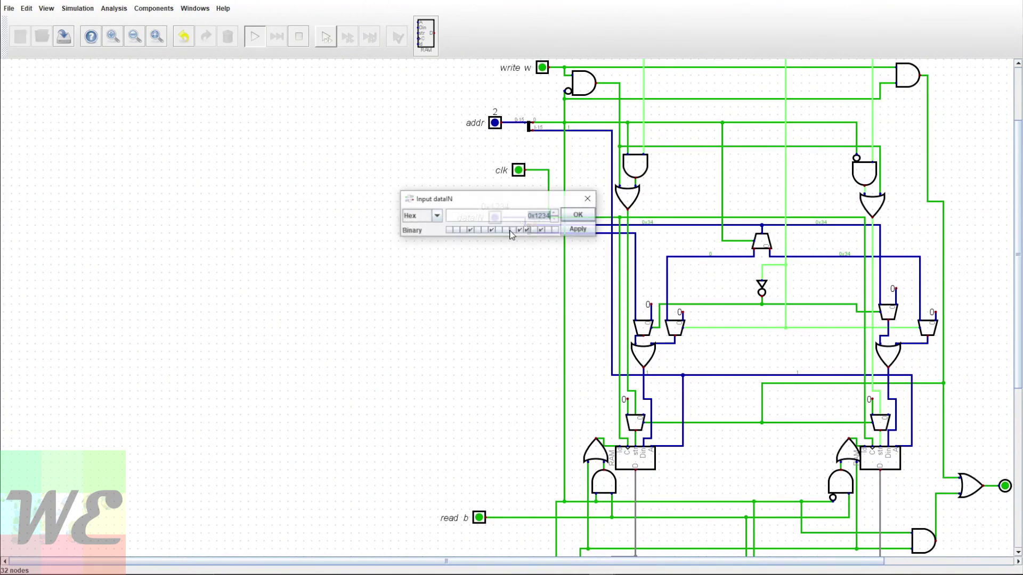
pyautogui.click(546, 216)
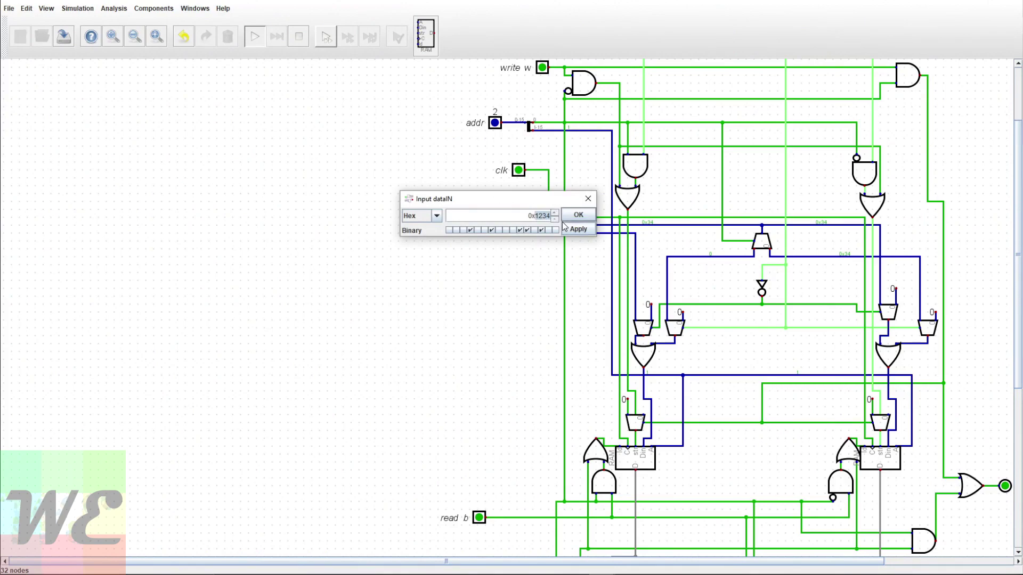
pyautogui.press('BackSpace')
pyautogui.press('BackSpace')
pyautogui.press('BackSpace')
pyautogui.press('BackSpace')
pyautogui.write('002132')
pyautogui.press('BackSpace')
pyautogui.write('12')
pyautogui.press('Return')
# - Pulse clk once with write b active to write the low byte of dataIN to address 2
pyautogui.scroll(-5, 549, 411)
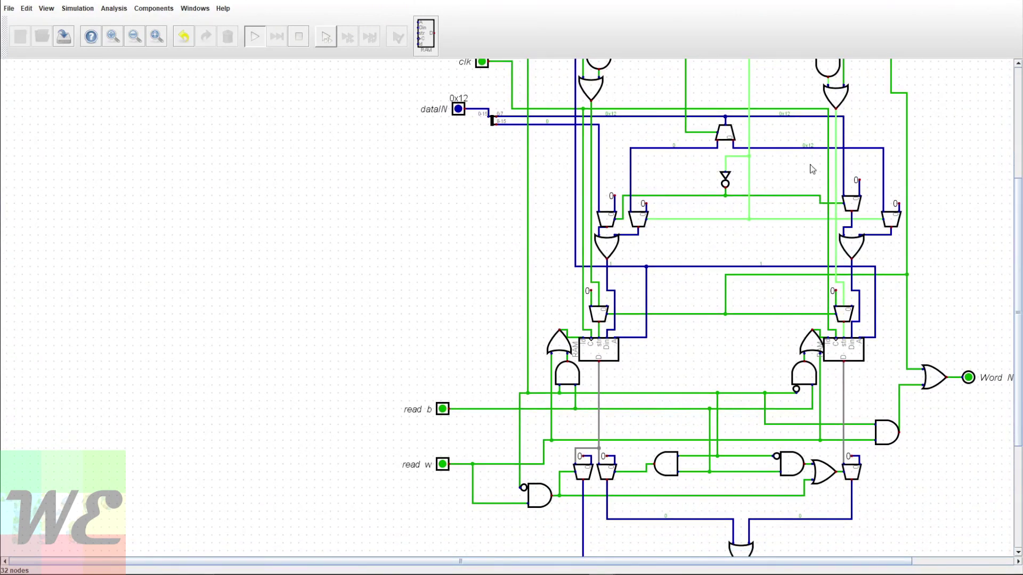
pyautogui.scroll(-3, 729, 322)
pyautogui.scroll(10, 497, 438)
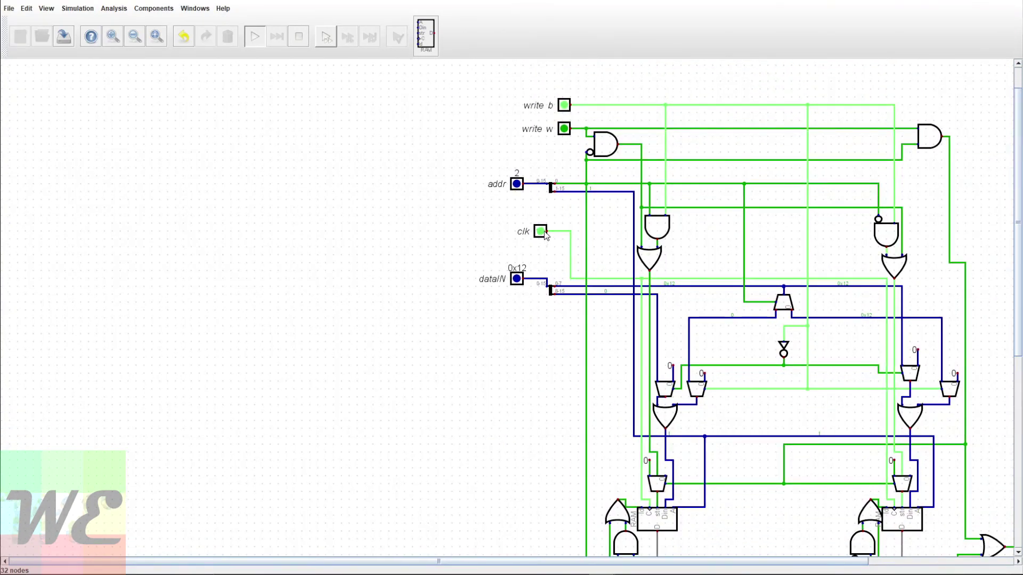
pyautogui.scroll(-11, 550, 413)
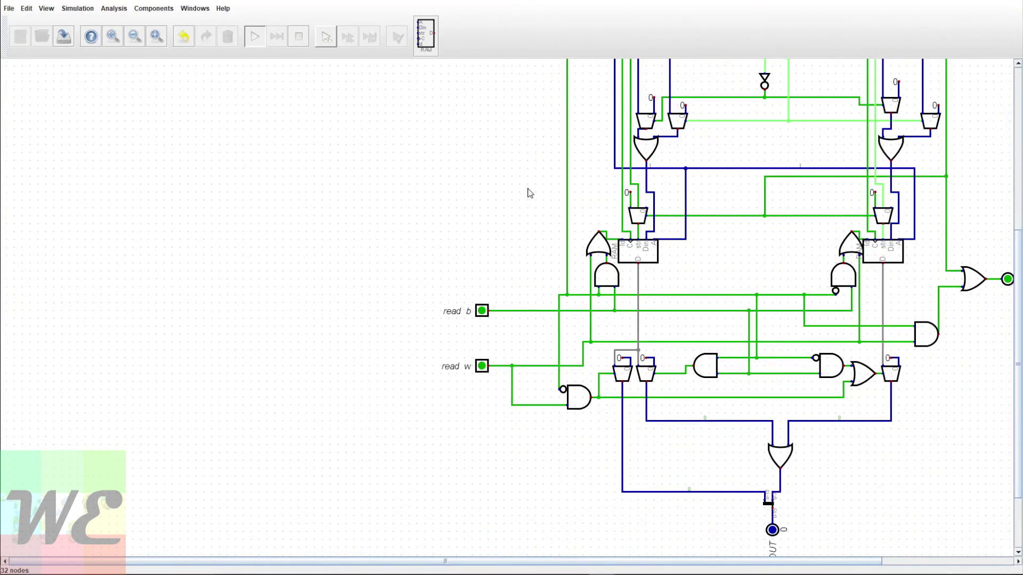
# - Toggle read b on and off at address 2, and switch read w on to read the full word at dataOUT
pyautogui.click(482, 312)
pyautogui.click(482, 311)
pyautogui.click(481, 366)
pyautogui.scroll(-4, 507, 415)
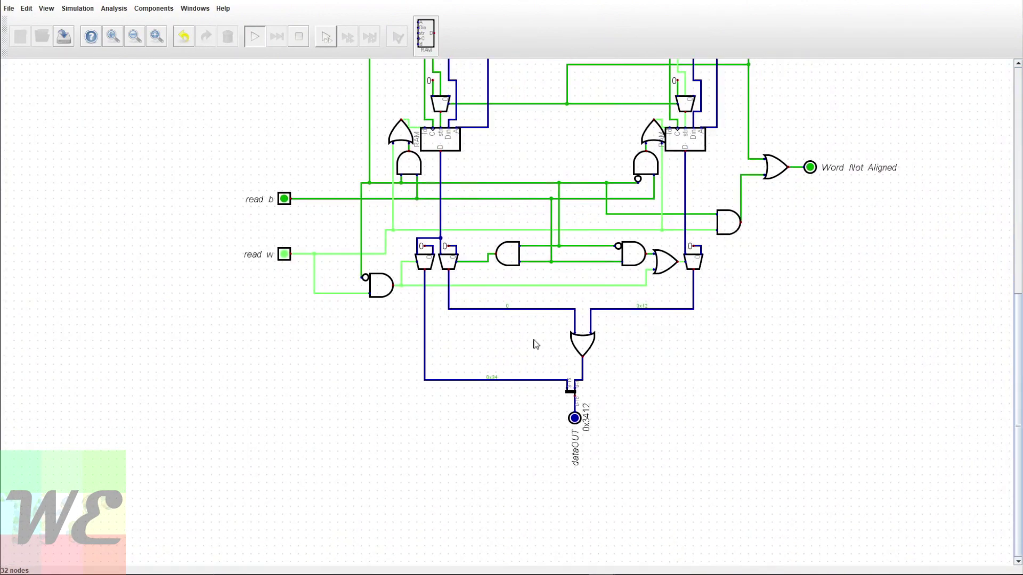
# - Examine the RAM circuit from the write inputs and alignment check through both RAM banks to dataOUT while read w is active
pyautogui.scroll(5, 251, 421)
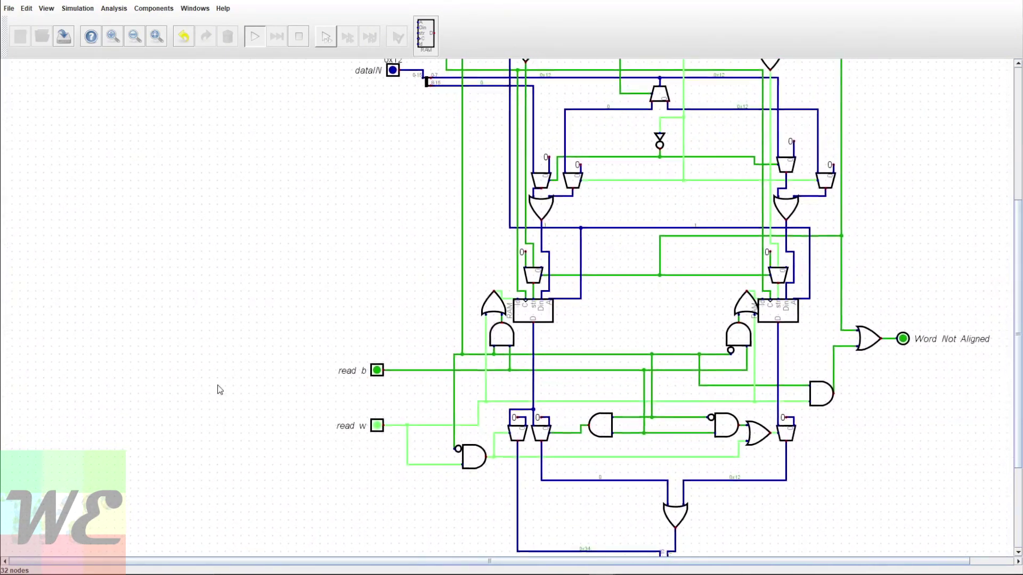
pyautogui.scroll(-5, 219, 388)
pyautogui.scroll(5, 804, 396)
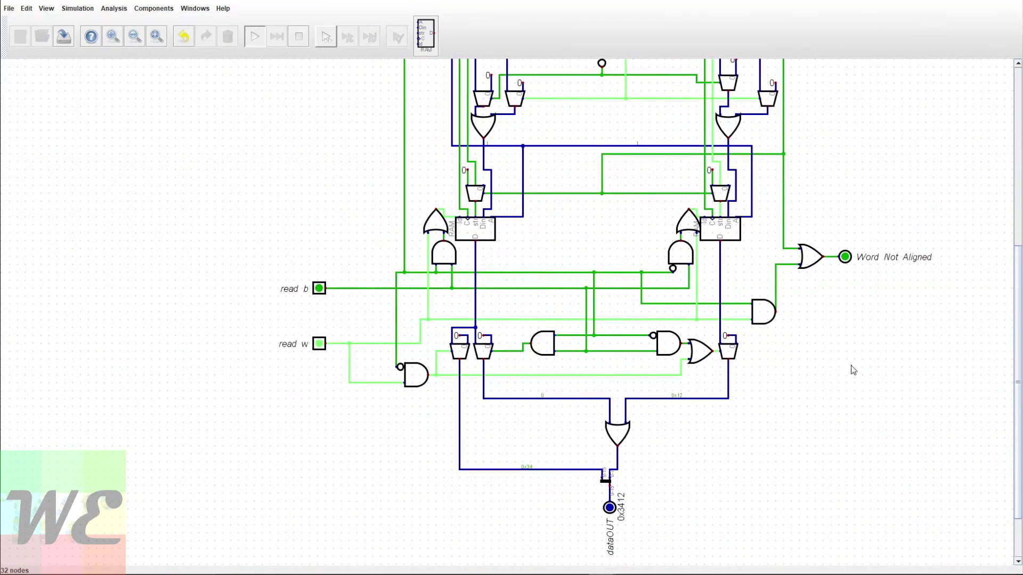
pyautogui.scroll(3, 896, 342)
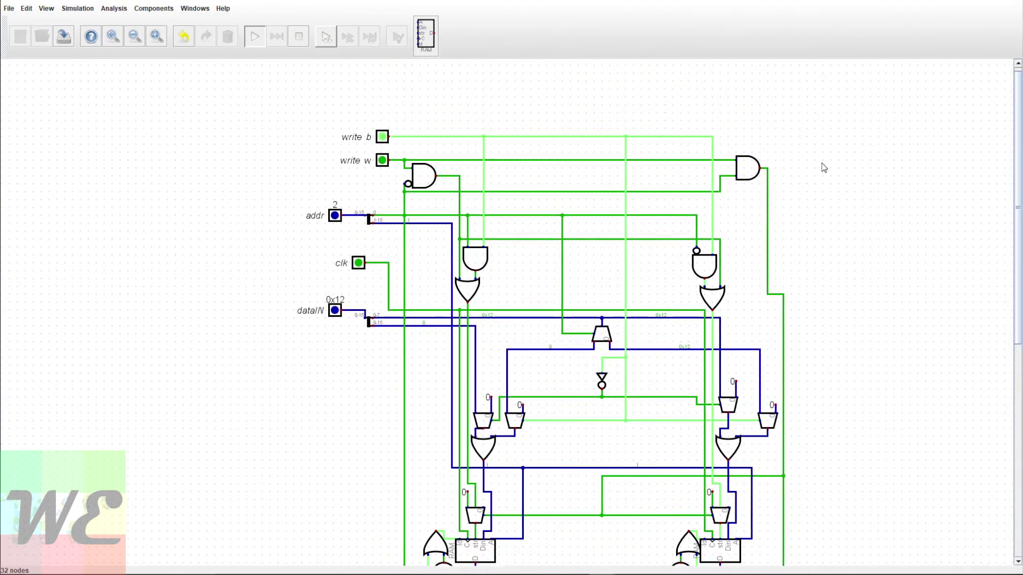
pyautogui.moveTo(828, 180)
pyautogui.mouseDown()
pyautogui.moveTo(838, 156)
pyautogui.moveTo(843, 176)
pyautogui.moveTo(842, 147)
pyautogui.moveTo(838, 170)
pyautogui.mouseUp()
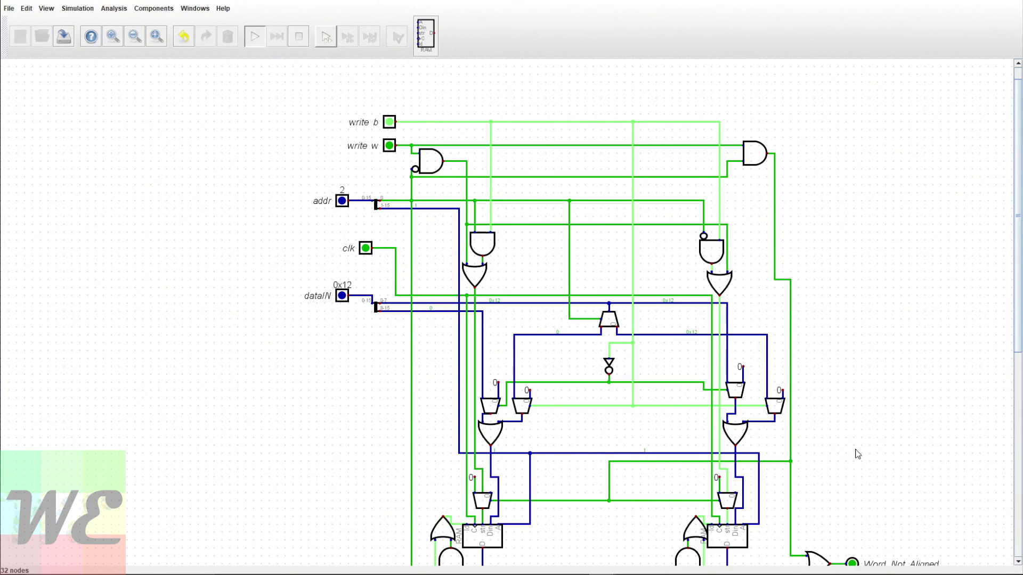
pyautogui.scroll(-1, 810, 370)
pyautogui.scroll(1, 815, 394)
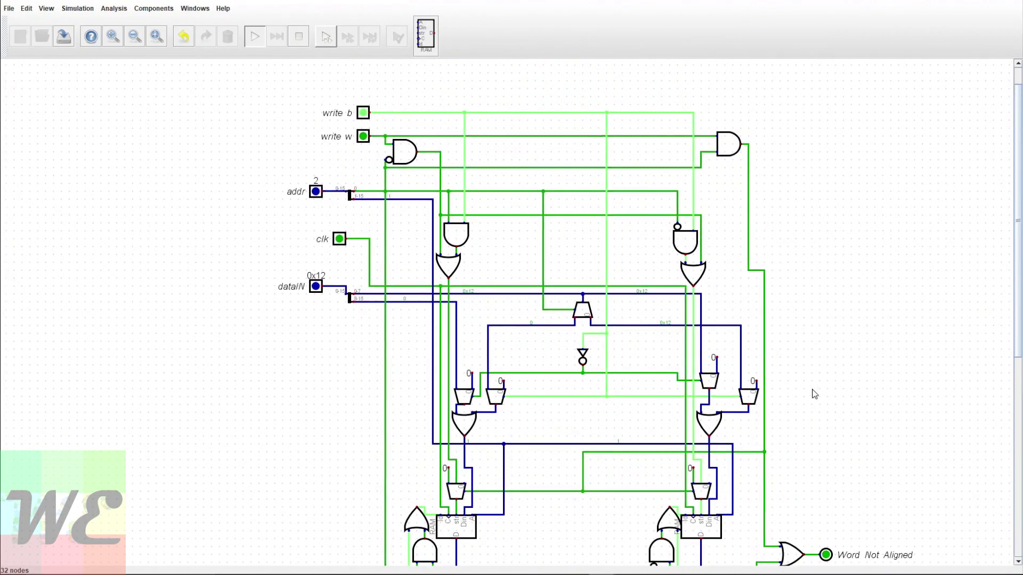
pyautogui.scroll(-1, 810, 378)
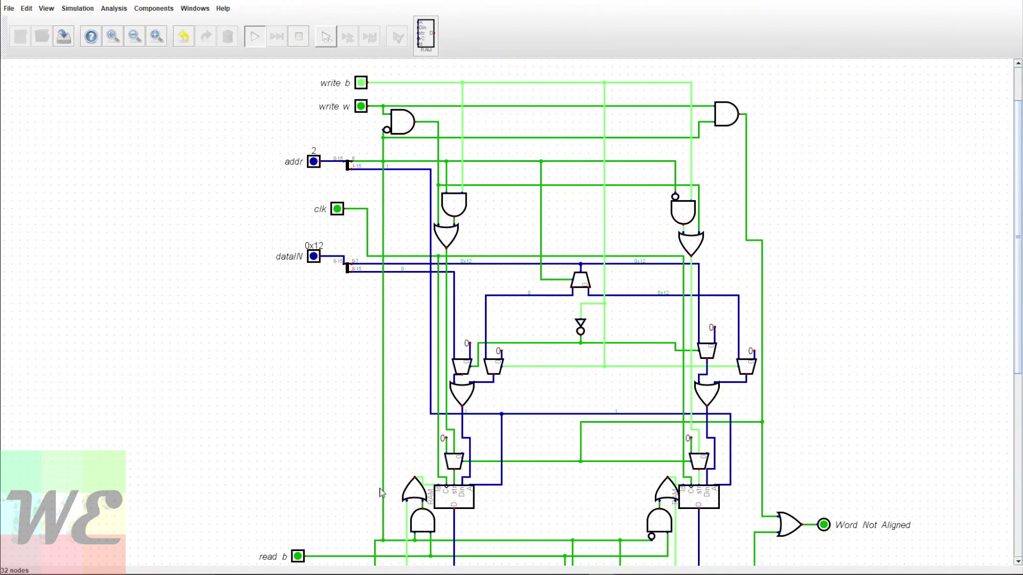
pyautogui.scroll(-1, 532, 486)
pyautogui.scroll(-3, 516, 421)
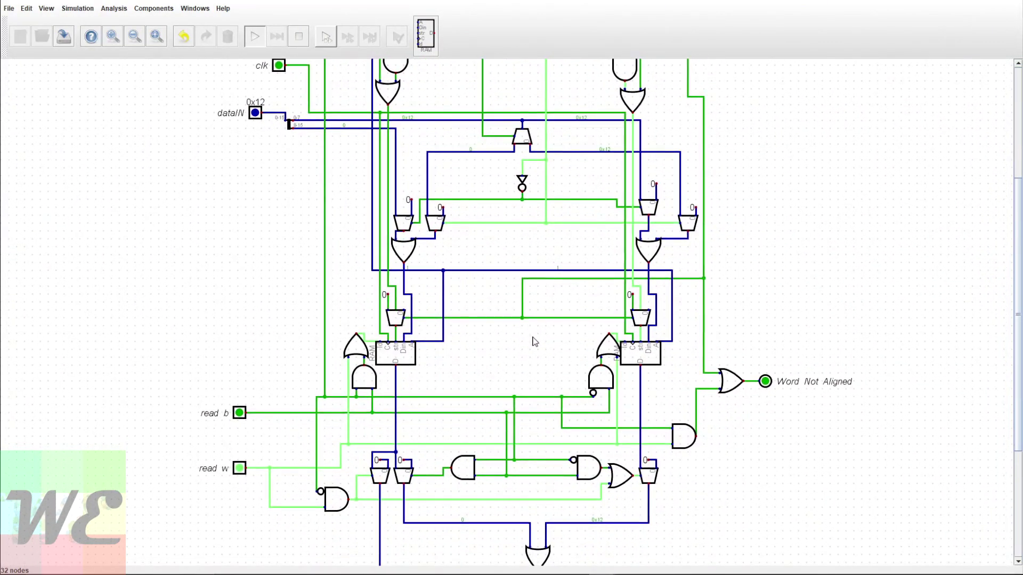
pyautogui.scroll(1, 532, 343)
pyautogui.scroll(-1, 632, 366)
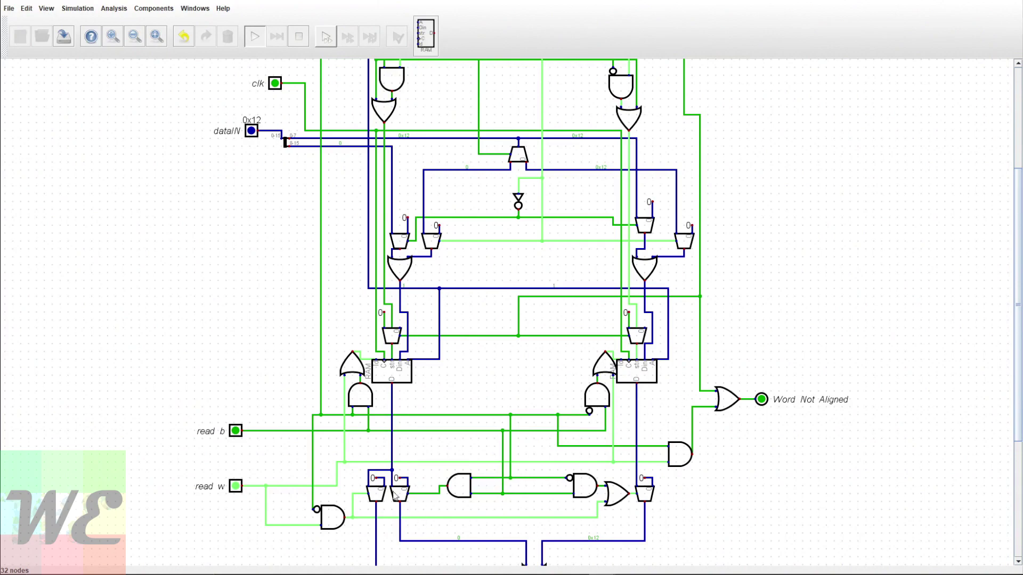
pyautogui.scroll(1, 274, 256)
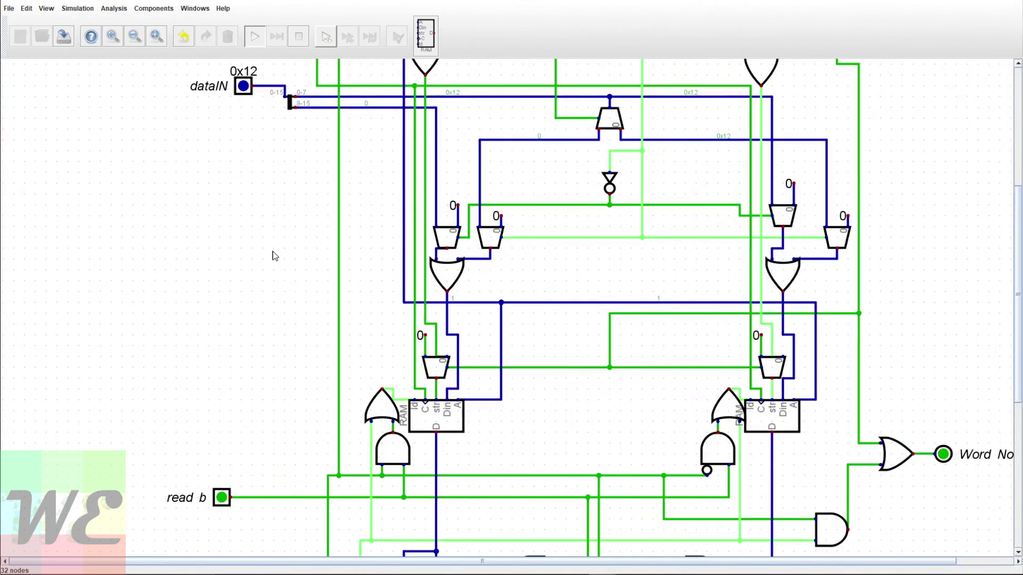
pyautogui.scroll(-4, 274, 254)
pyautogui.scroll(3, 268, 291)
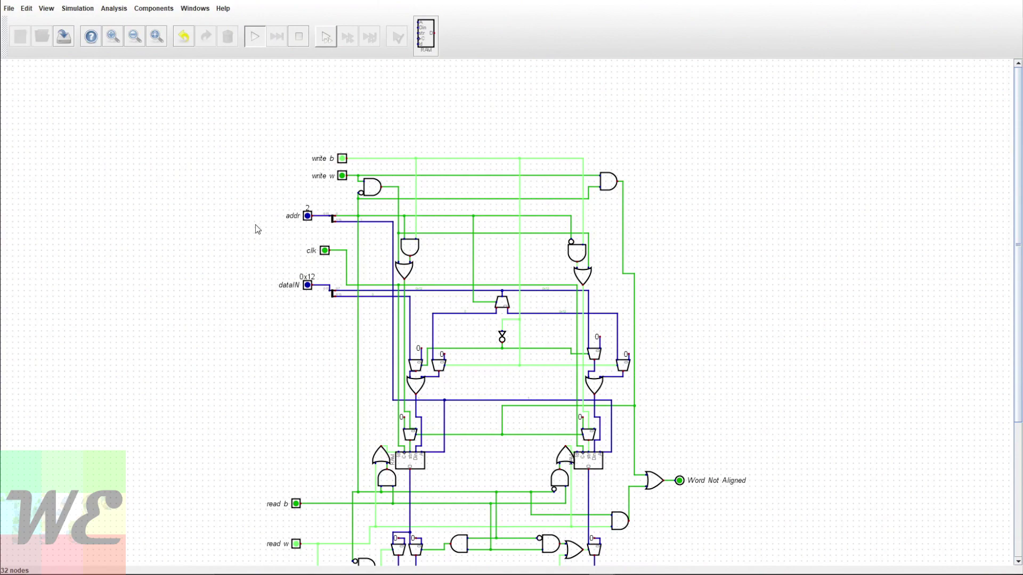
pyautogui.scroll(-5, 263, 123)
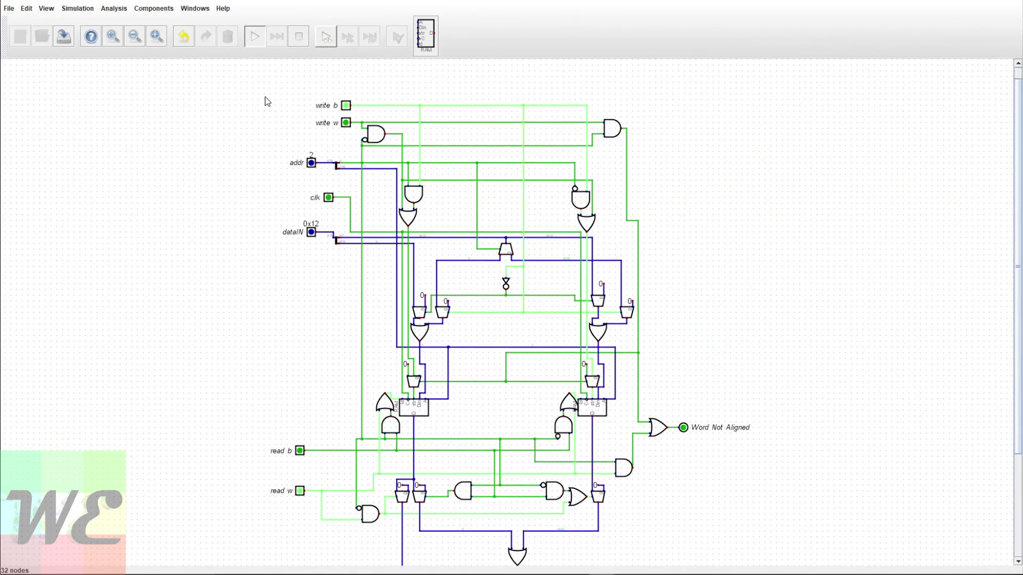
pyautogui.scroll(1, 269, 92)
pyautogui.scroll(-1, 279, 95)
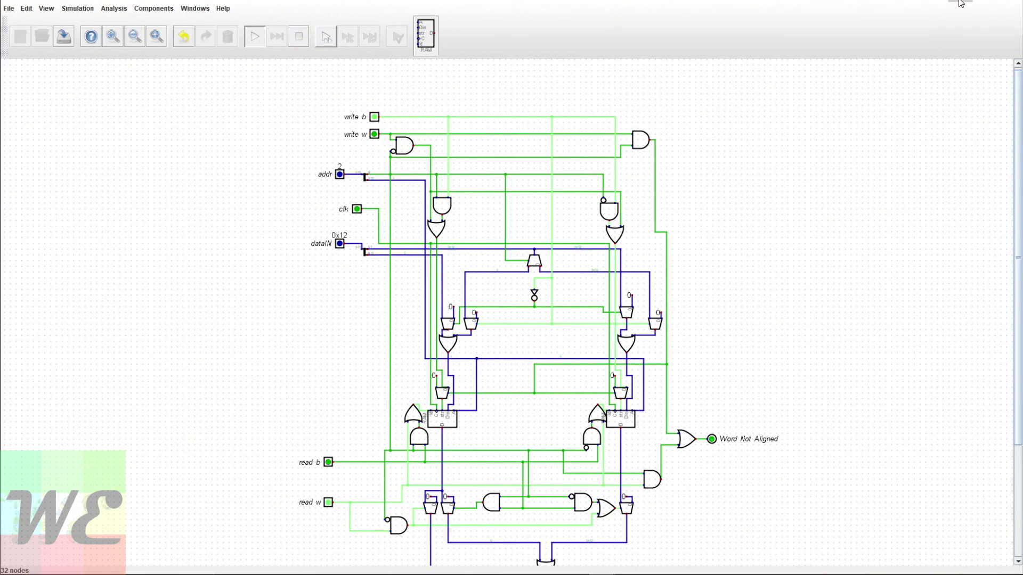
# - Switch to the processor circuit window containing the purple RAM block and bring the surrounding datapath into view
pyautogui.hotkey('alt', 'Tab')
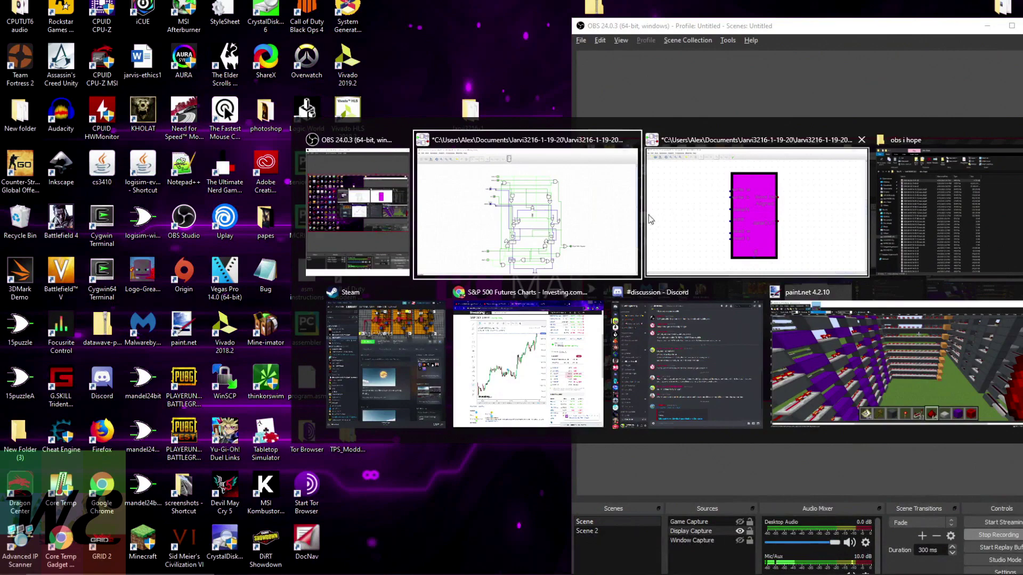
pyautogui.click(699, 221)
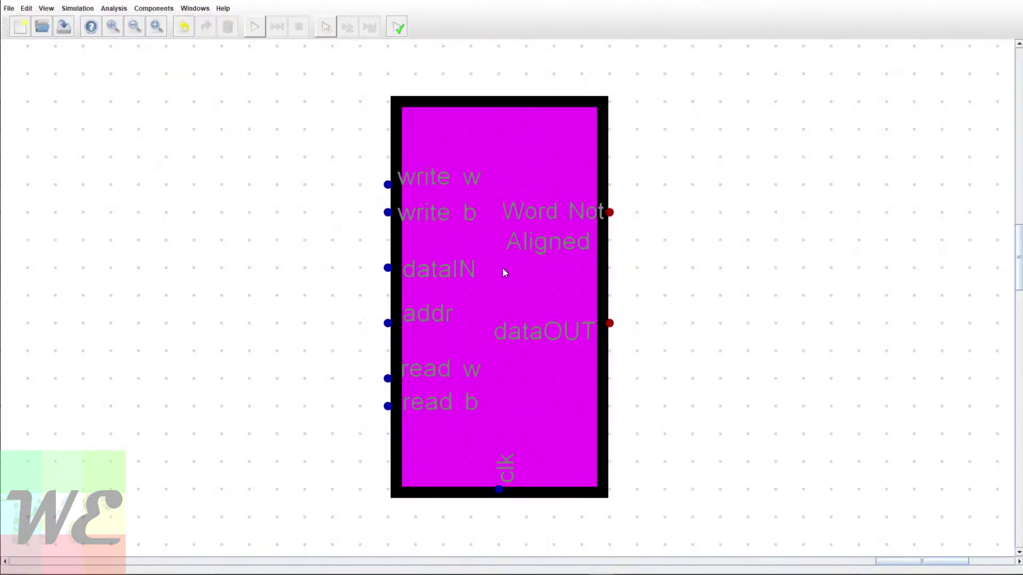
pyautogui.scroll(-6, 503, 267)
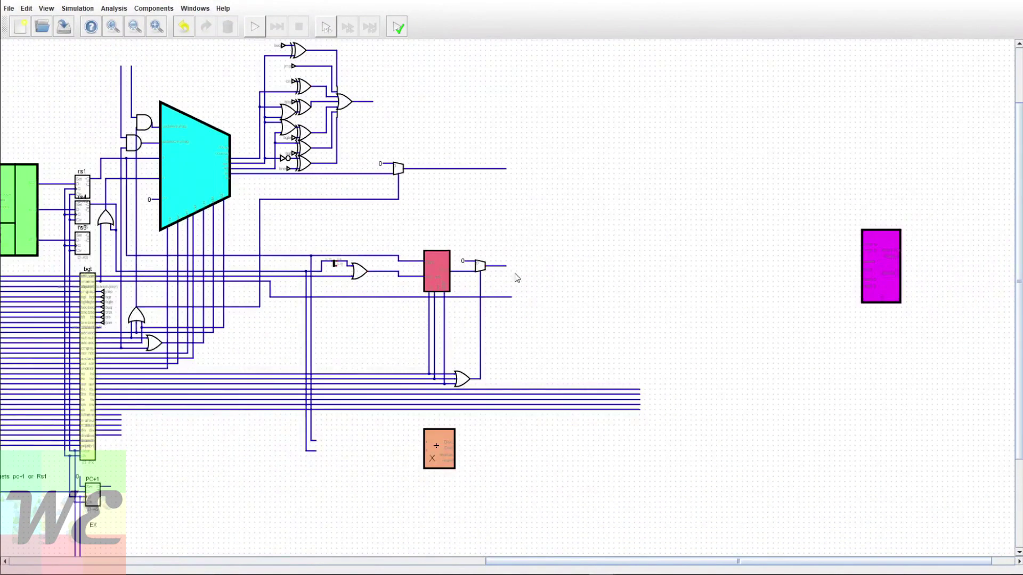
# - Examine the processor pipeline from the IF and ID stages through the register file to the ALU
pyautogui.hscroll(-5, 532, 277)
pyautogui.hscroll(-5, 657, 155)
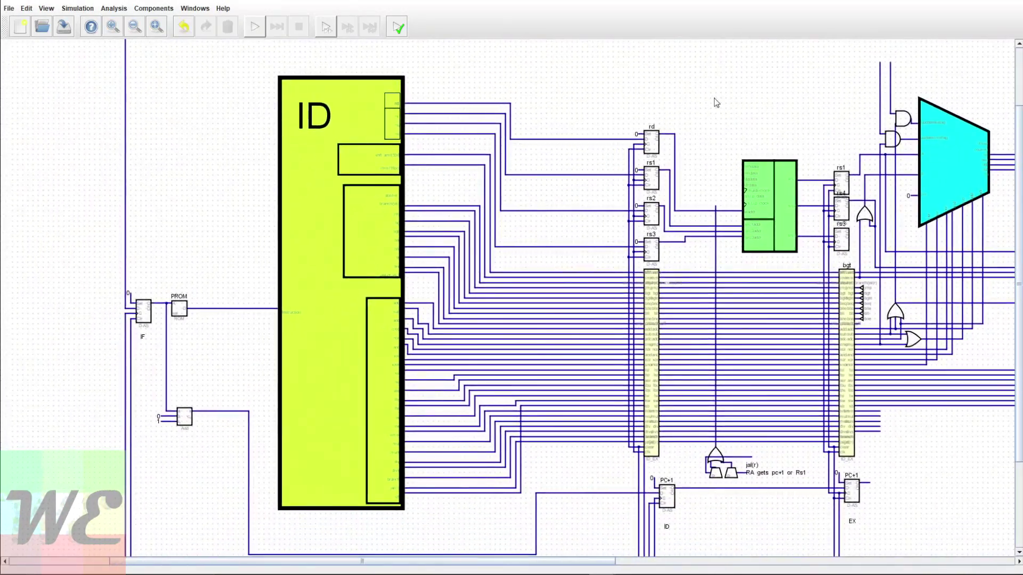
pyautogui.scroll(-2, 717, 103)
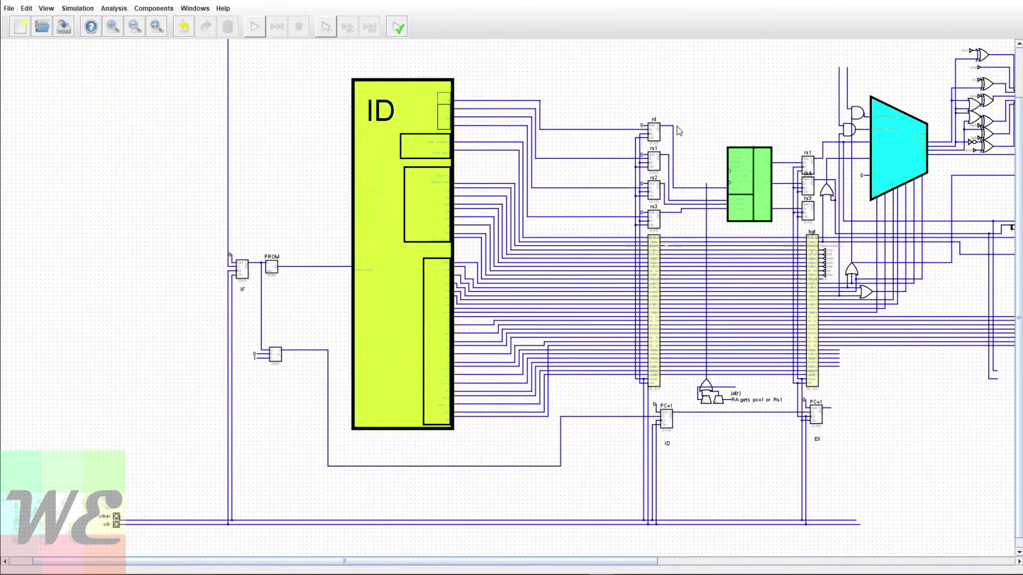
pyautogui.hscroll(5, 680, 439)
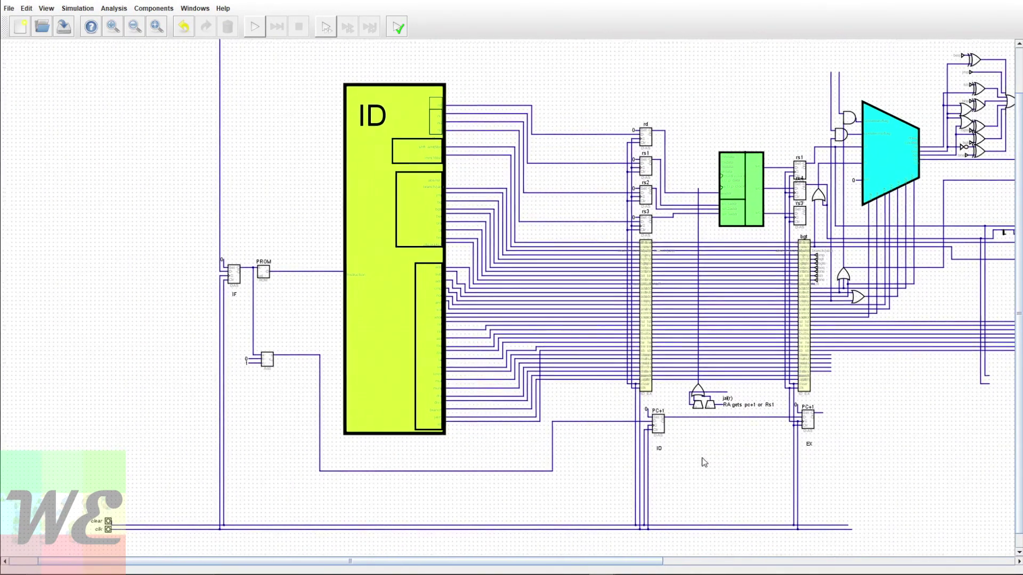
pyautogui.scroll(1, 594, 473)
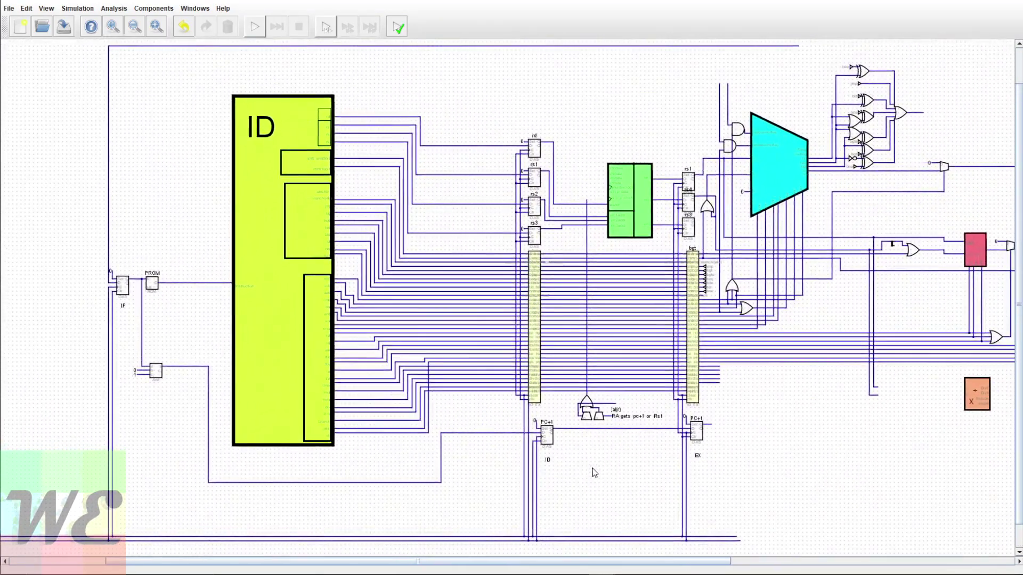
pyautogui.hscroll(-4, 602, 477)
pyautogui.scroll(3, 607, 482)
pyautogui.hscroll(-5, 576, 297)
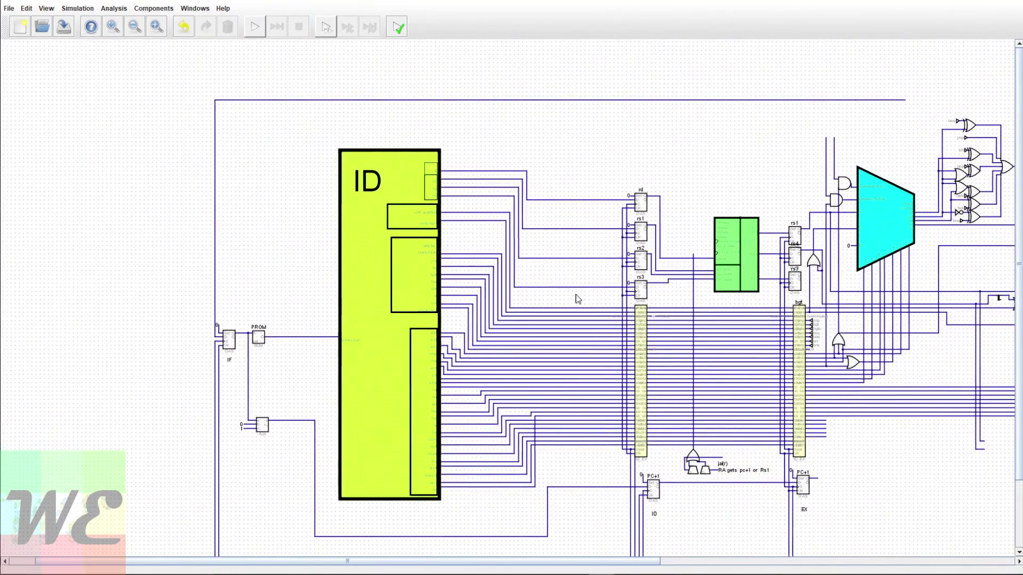
pyautogui.scroll(3, 646, 306)
pyautogui.scroll(1, 639, 333)
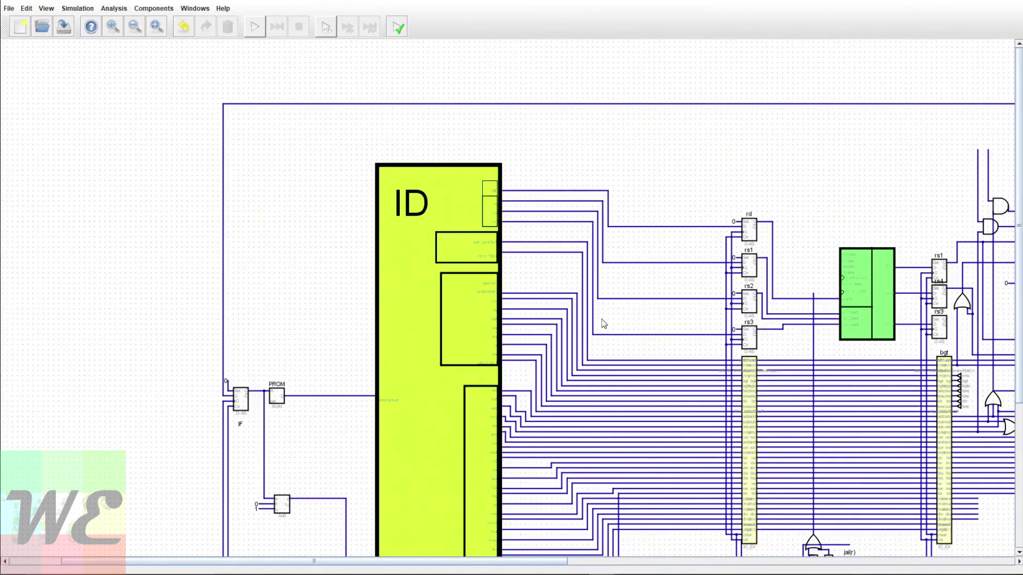
pyautogui.scroll(1, 585, 322)
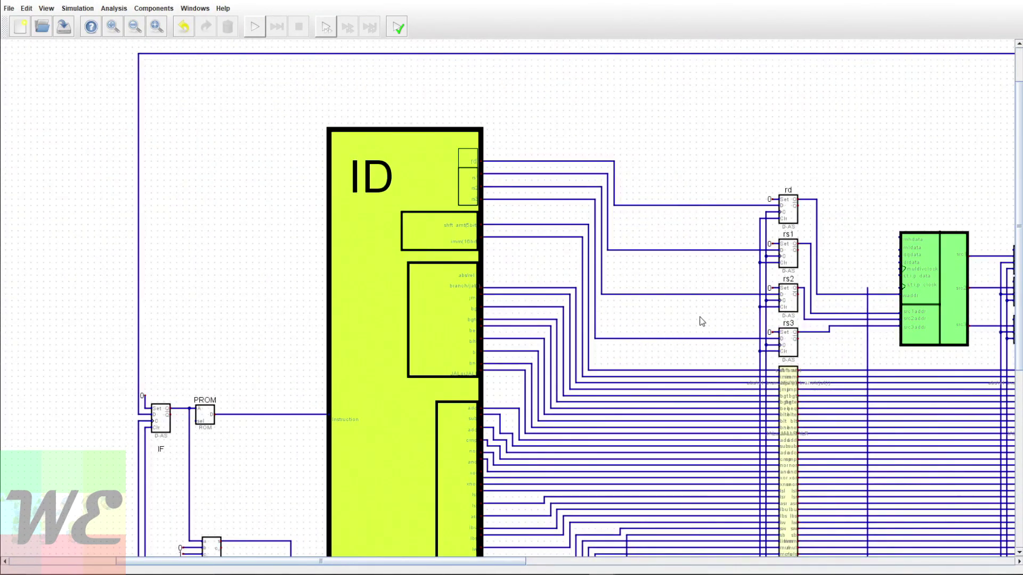
pyautogui.hscroll(15, 702, 321)
pyautogui.scroll(2, 702, 321)
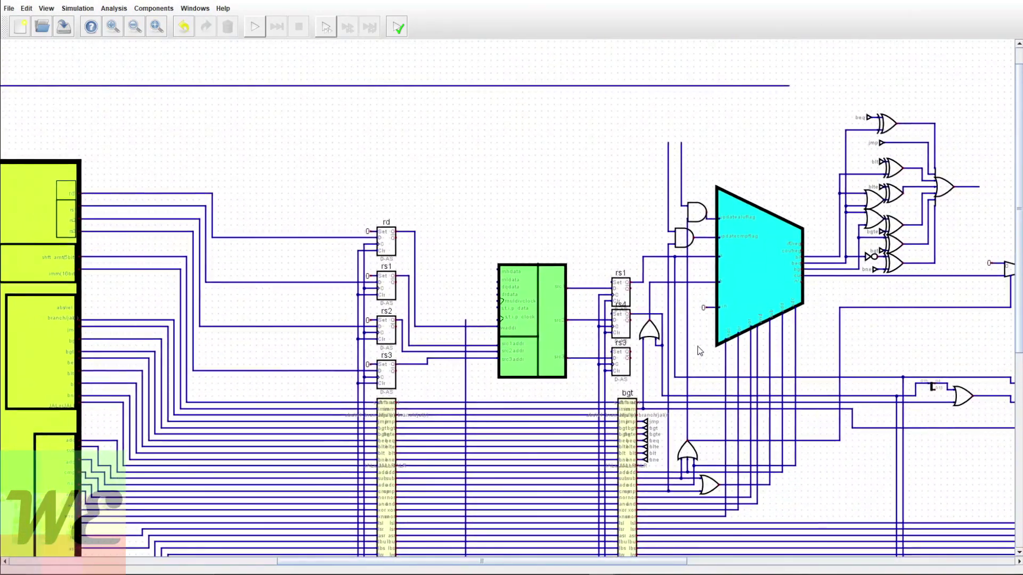
# - Inspect the ALU's flag, operand and operation connections, and the register file's address, data and source ports
pyautogui.keyDown('ctrl'); pyautogui.scroll(4, 819, 310); pyautogui.keyUp('ctrl')
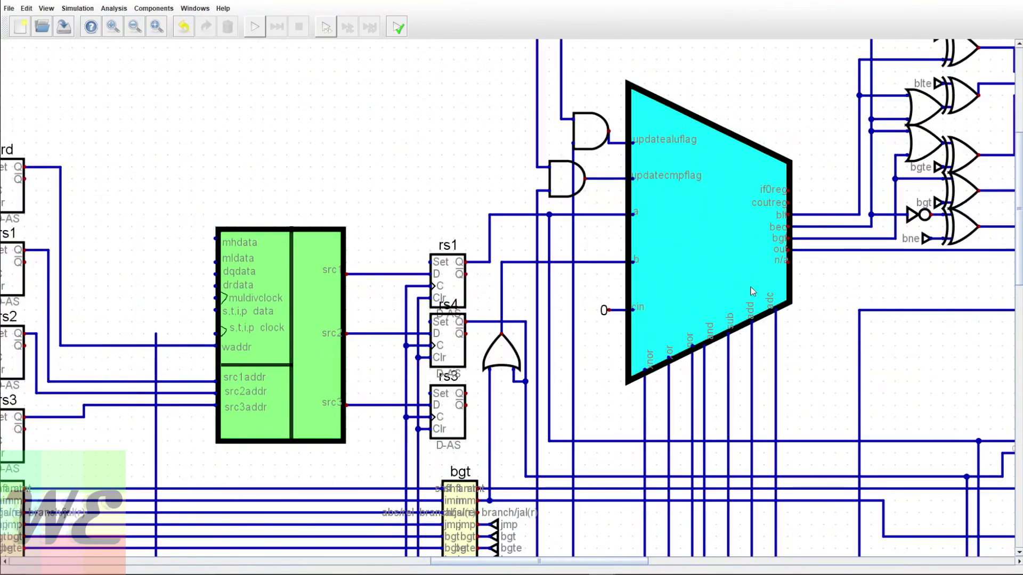
pyautogui.keyDown('ctrl'); pyautogui.scroll(2, 753, 291); pyautogui.keyUp('ctrl')
pyautogui.scroll(2, 799, 338)
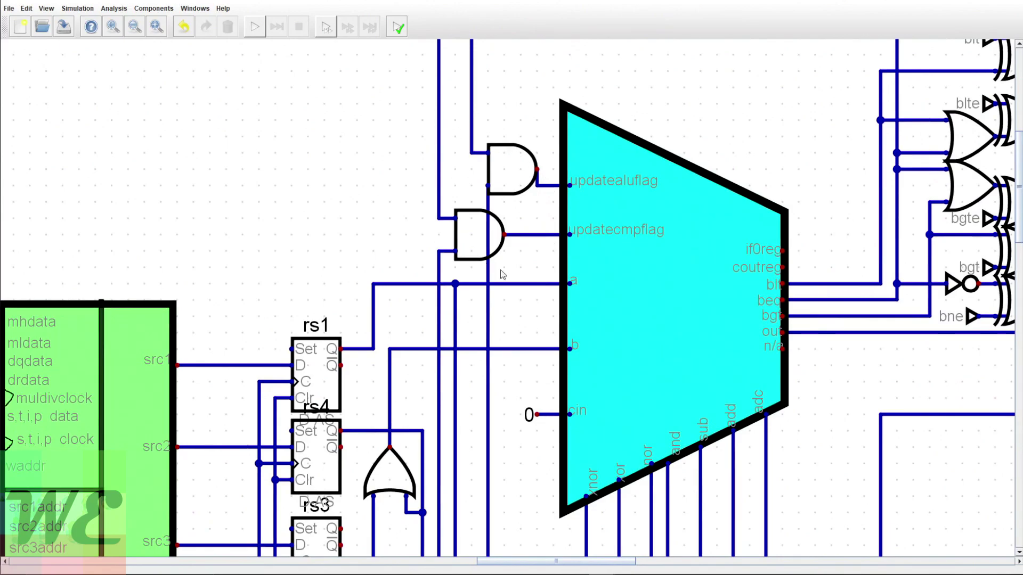
pyautogui.keyDown('ctrl'); pyautogui.scroll(-6, 721, 311); pyautogui.keyUp('ctrl')
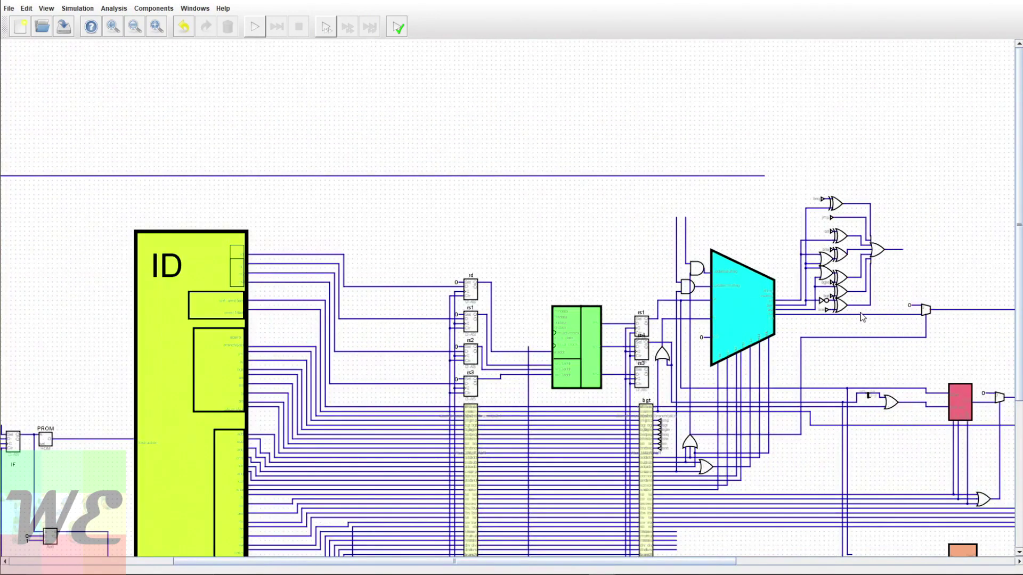
pyautogui.keyDown('ctrl'); pyautogui.scroll(-1, 794, 323); pyautogui.keyUp('ctrl')
pyautogui.keyDown('ctrl'); pyautogui.scroll(2, 615, 213); pyautogui.keyUp('ctrl')
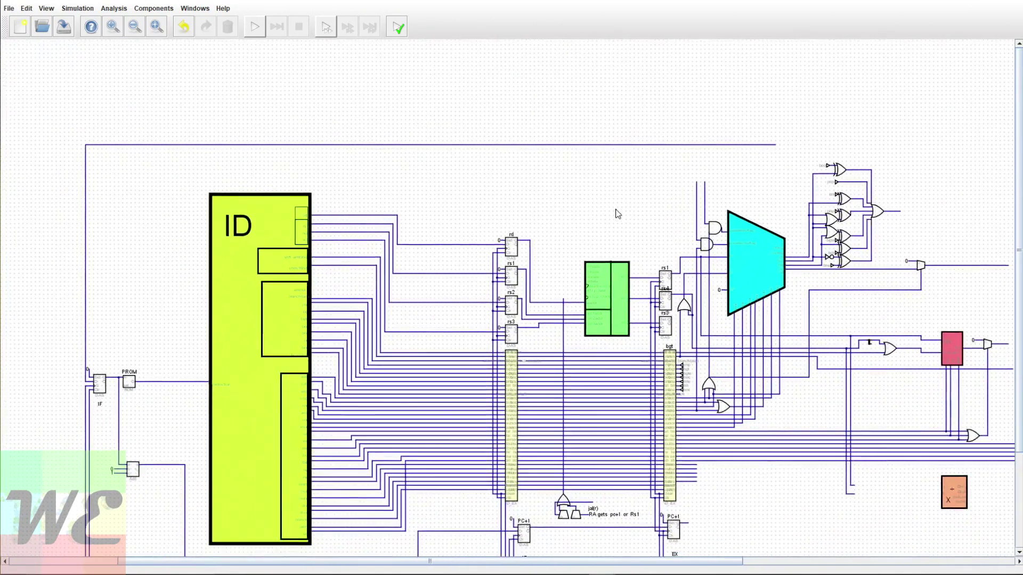
pyautogui.keyDown('ctrl'); pyautogui.scroll(6, 707, 261); pyautogui.keyUp('ctrl')
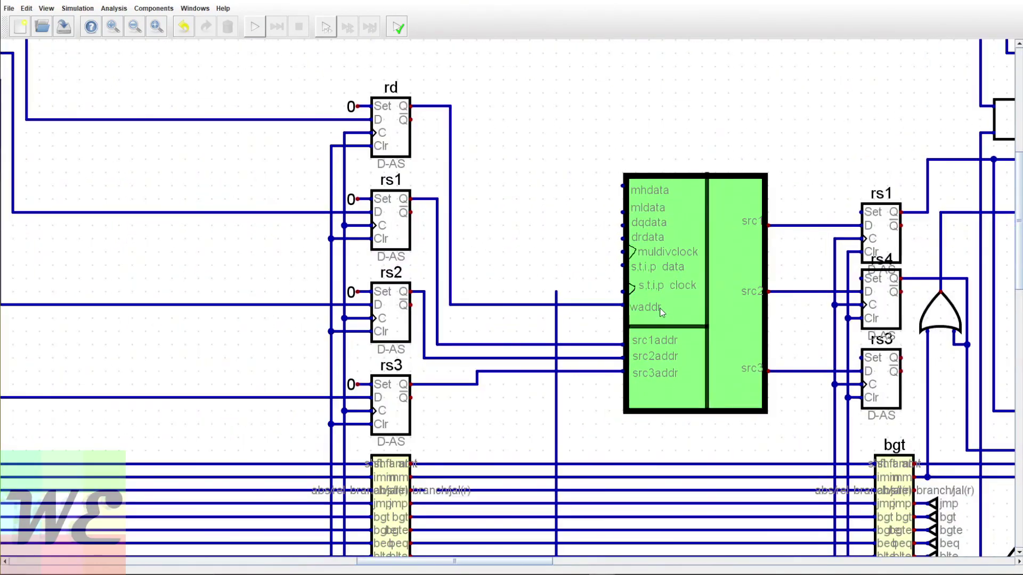
# - Examine the green register file's waddr, muldivclock and s,t,i,p clock inputs and its connections to the rd and rs registers
pyautogui.keyDown('ctrl'); pyautogui.scroll(-4, 628, 290); pyautogui.keyUp('ctrl')
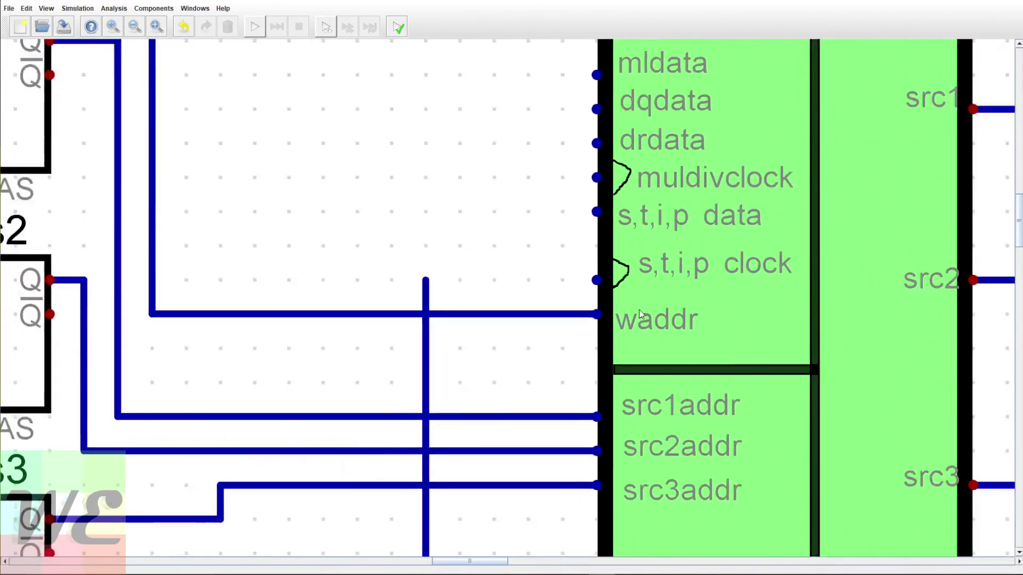
pyautogui.keyDown('ctrl'); pyautogui.scroll(1, 628, 290); pyautogui.keyUp('ctrl')
pyautogui.keyDown('ctrl'); pyautogui.scroll(2, 627, 298); pyautogui.keyUp('ctrl')
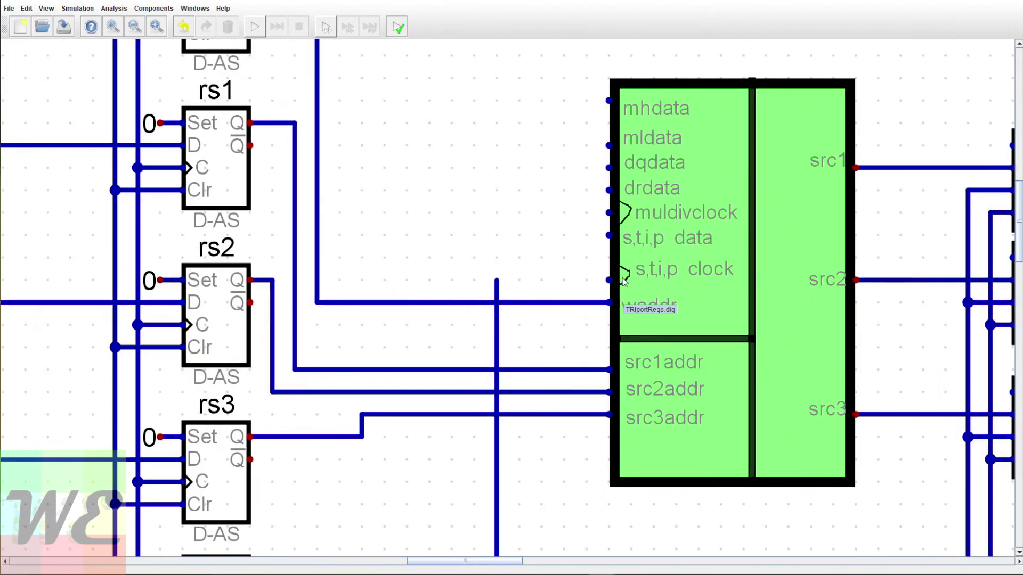
pyautogui.keyDown('ctrl'); pyautogui.scroll(-2, 631, 238); pyautogui.keyUp('ctrl')
pyautogui.keyDown('ctrl'); pyautogui.scroll(-4, 688, 293); pyautogui.keyUp('ctrl')
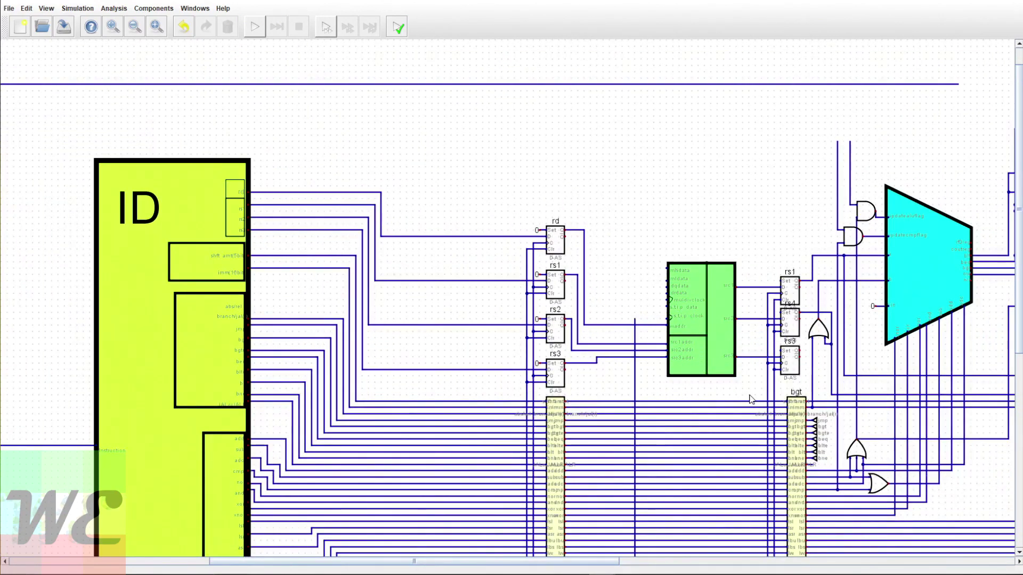
# - Review the datapath from the ALU to the unconnected purple RAM block, and bring the whole processor from the ID stage onward into view
pyautogui.keyDown('ctrl'); pyautogui.scroll(-3, 749, 400); pyautogui.keyUp('ctrl')
pyautogui.moveTo(852, 394); pyautogui.dragTo(595, 437)
pyautogui.hscroll(3, 664, 436)
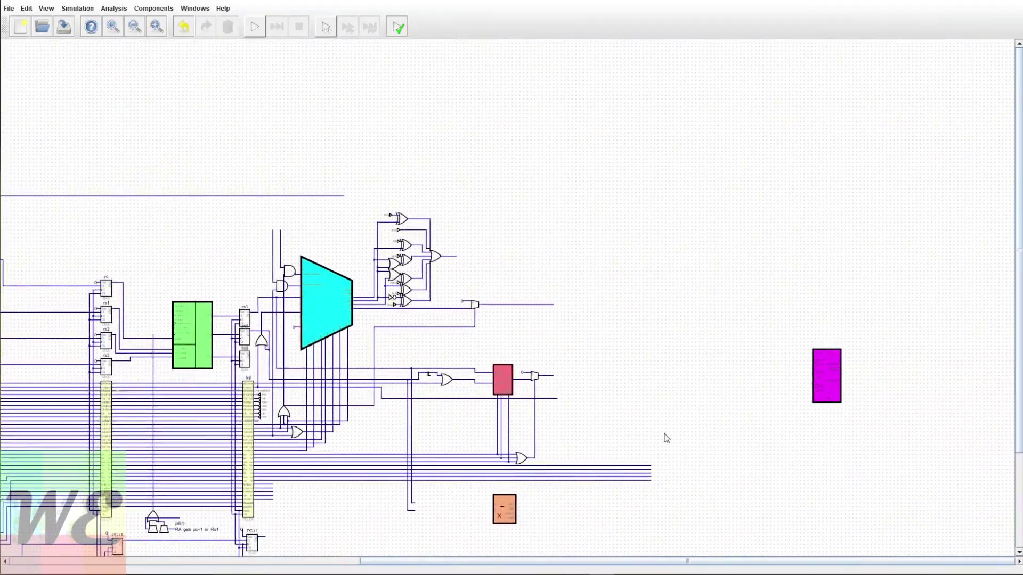
pyautogui.keyDown('ctrl'); pyautogui.scroll(3, 847, 377); pyautogui.keyUp('ctrl')
pyautogui.keyDown('ctrl'); pyautogui.scroll(-1, 836, 368); pyautogui.keyUp('ctrl')
pyautogui.keyDown('ctrl'); pyautogui.scroll(-4, 628, 358); pyautogui.keyUp('ctrl')
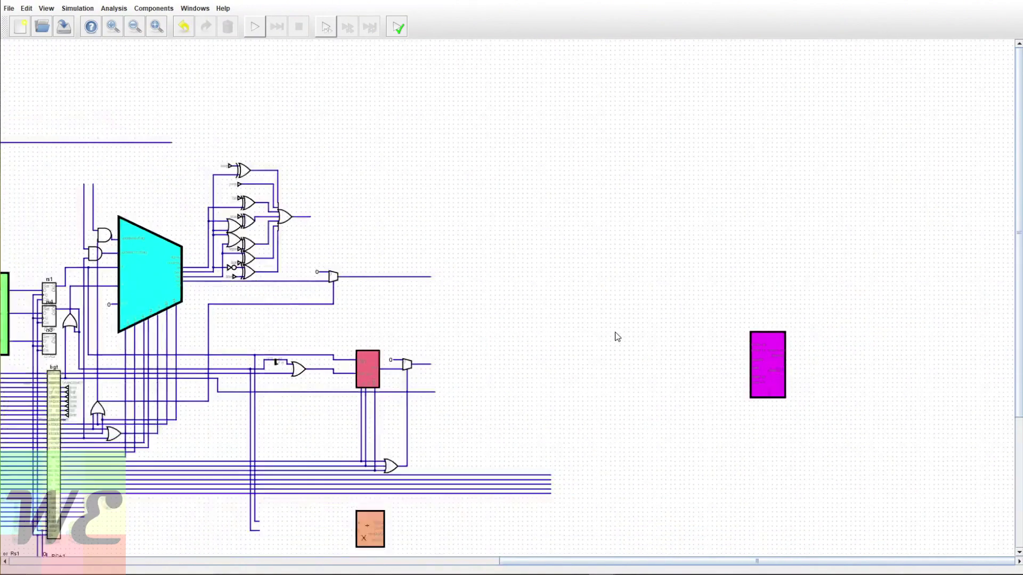
pyautogui.moveTo(880, 321); pyautogui.dragTo(870, 299)
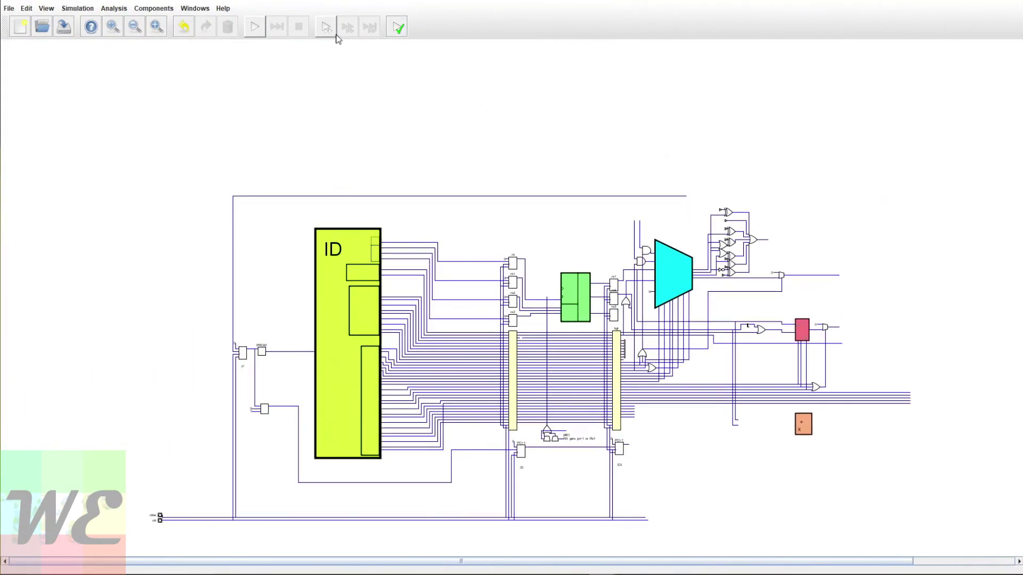
pyautogui.hscroll(4, 478, 100)
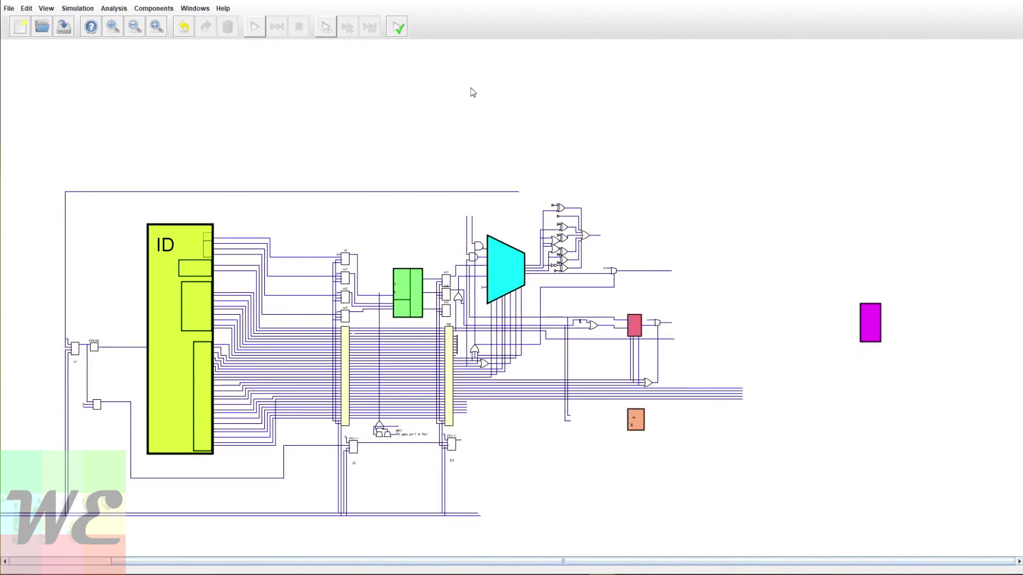